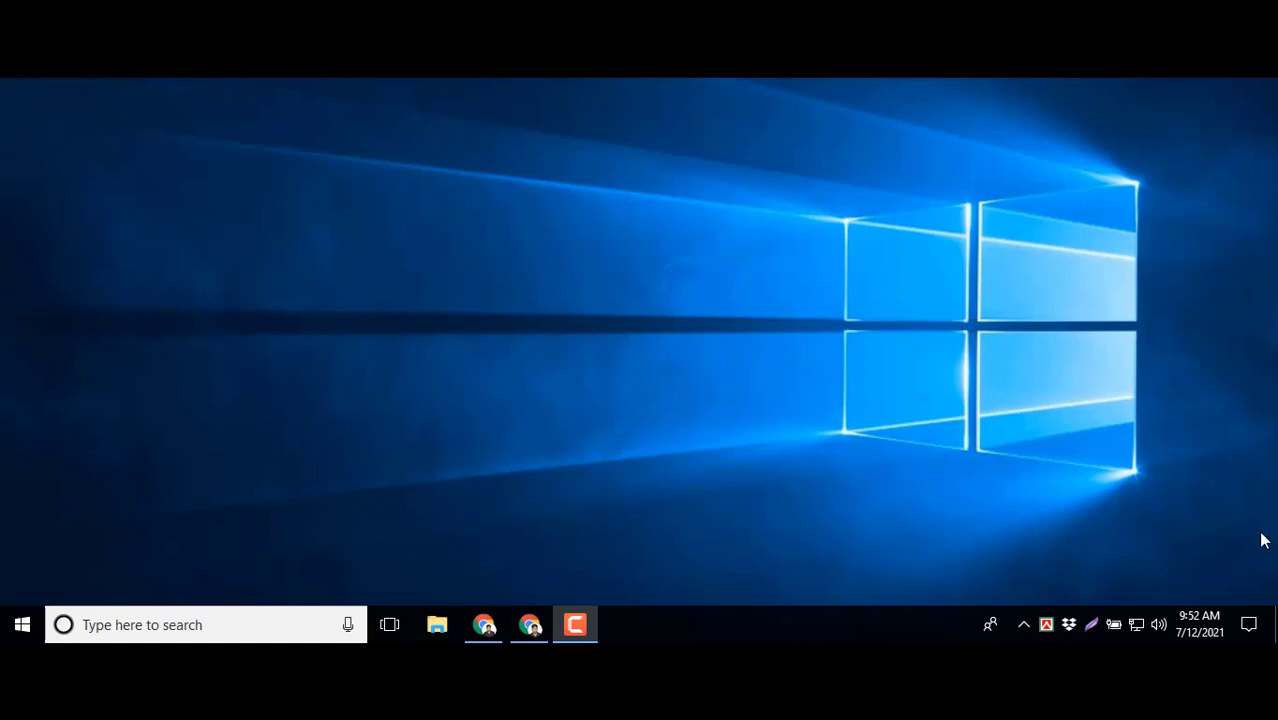
Bring the SEOClerk listings back on screen and follow the sellers' payment-settings link.
click(484, 624)
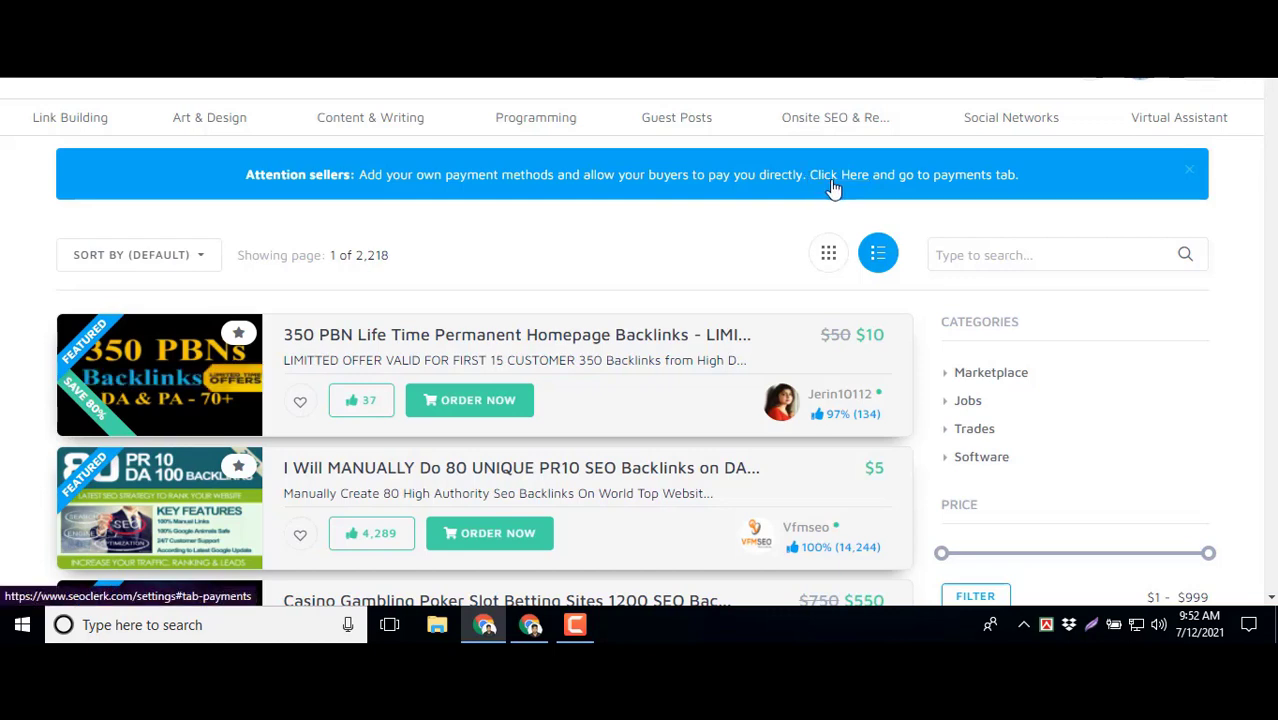
click(833, 188)
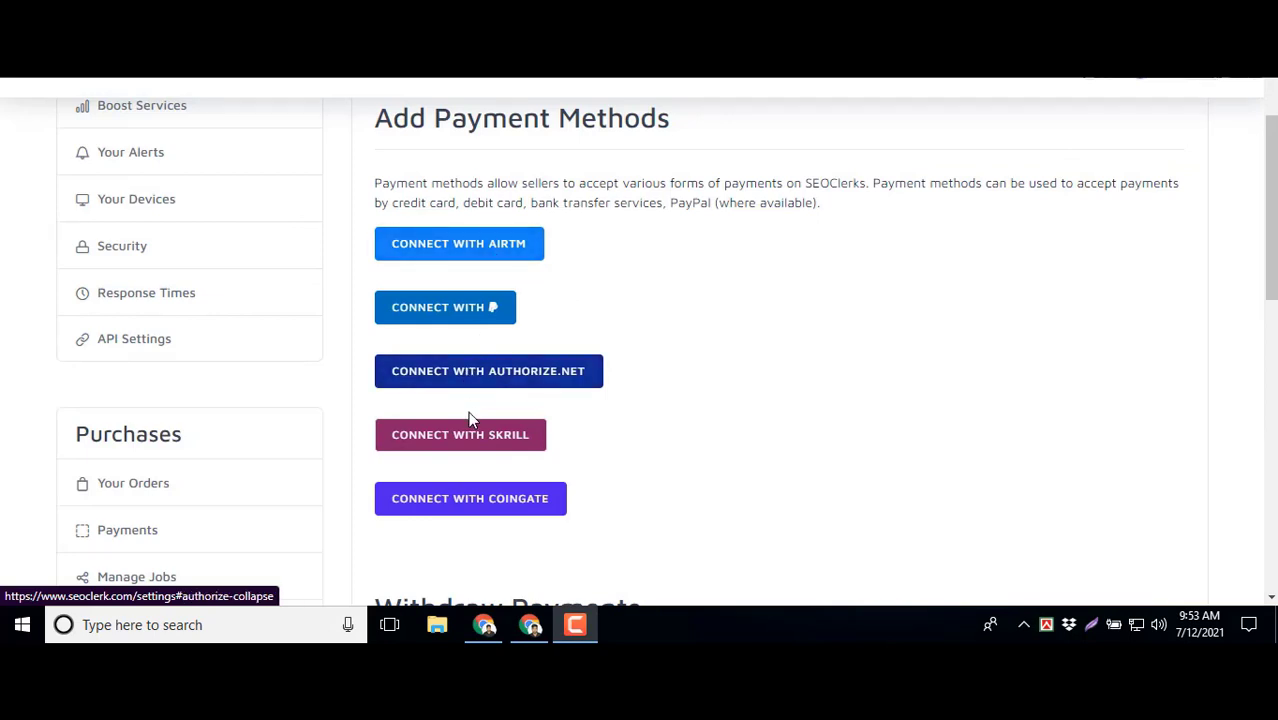
Browse the payment methods, choose Connect with Skrill, and reach the Withdraw Payments section.
scroll(483, 492, down, 2)
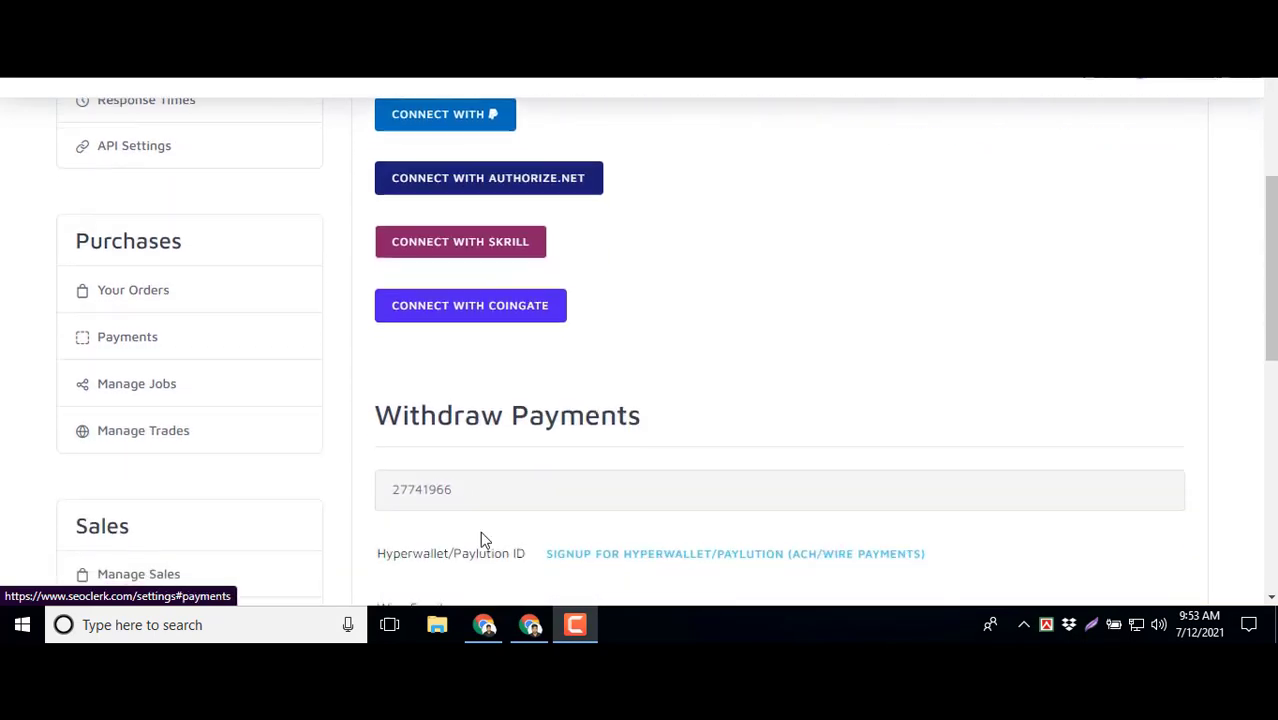
scroll(479, 536, down, 1)
scroll(520, 522, up, 2)
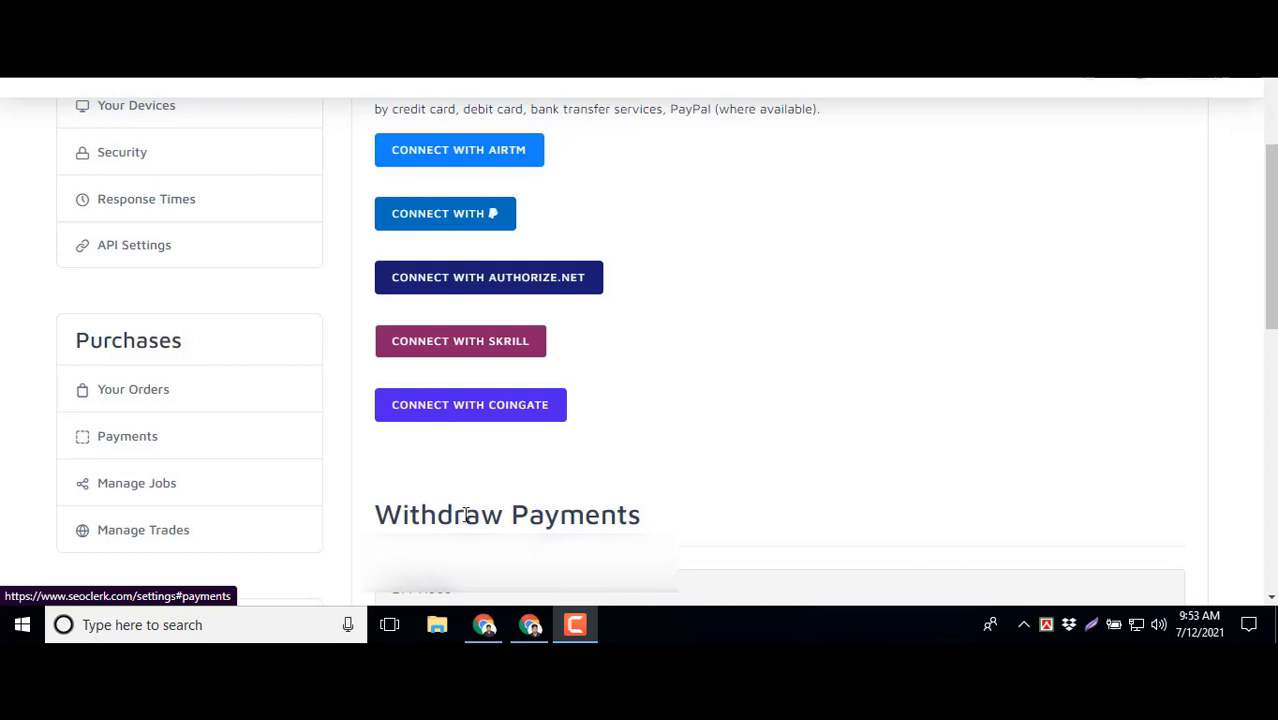
scroll(556, 465, down, 1)
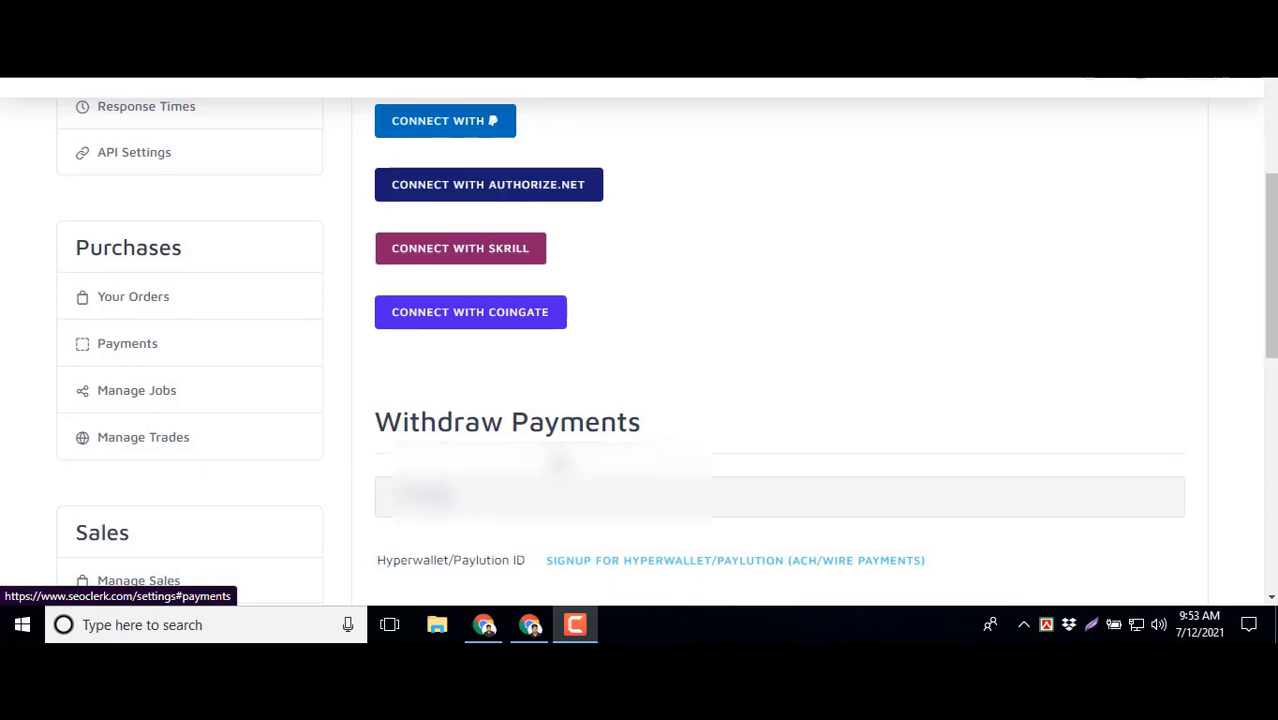
scroll(554, 450, up, 2)
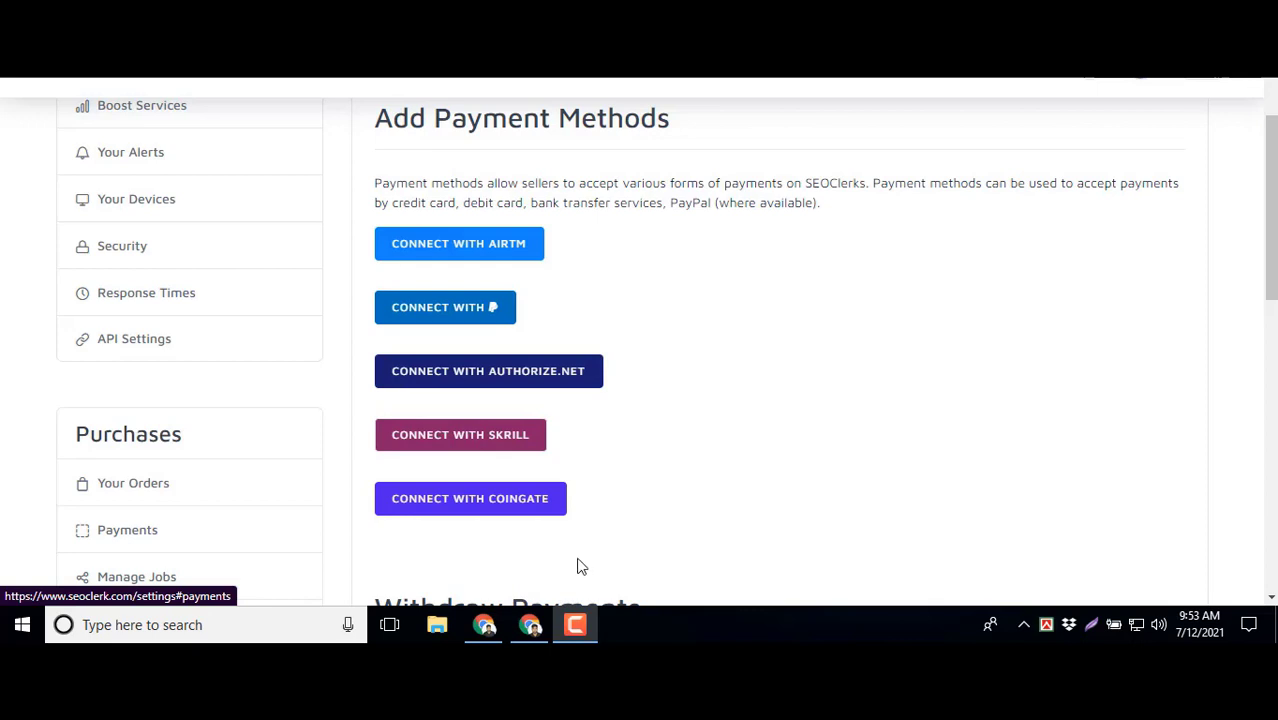
click(541, 446)
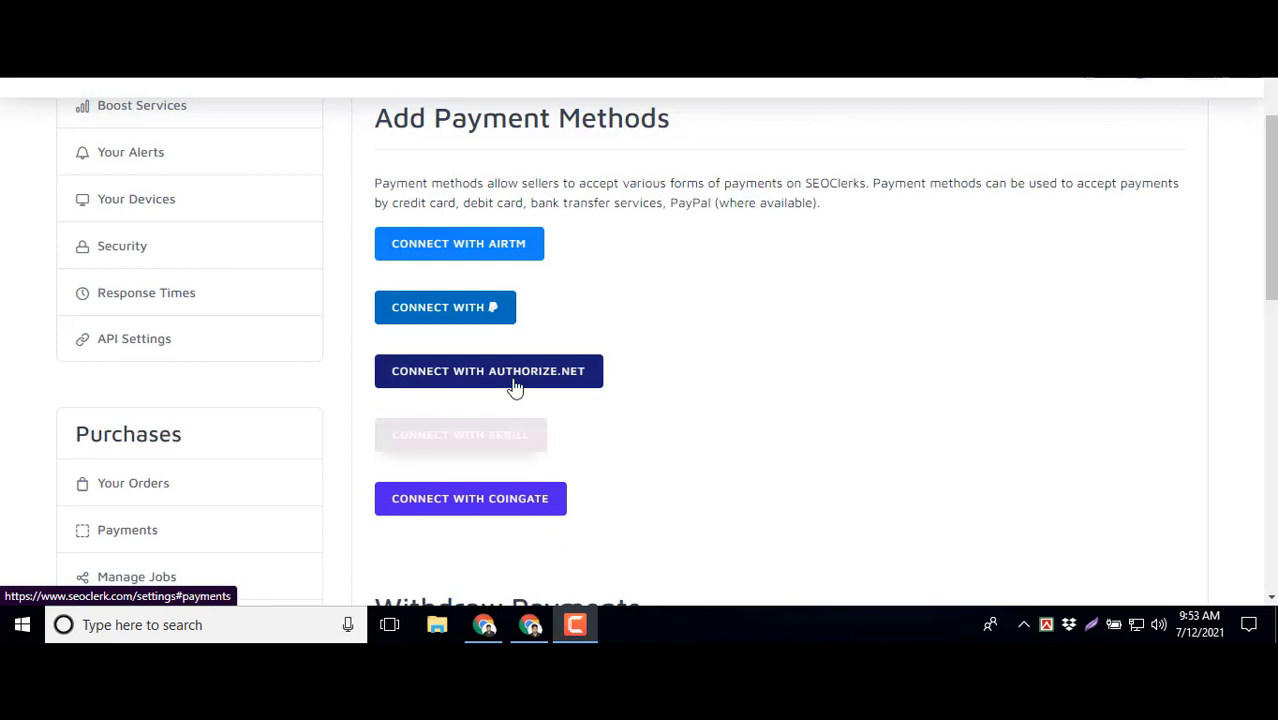
scroll(493, 278, down, 3)
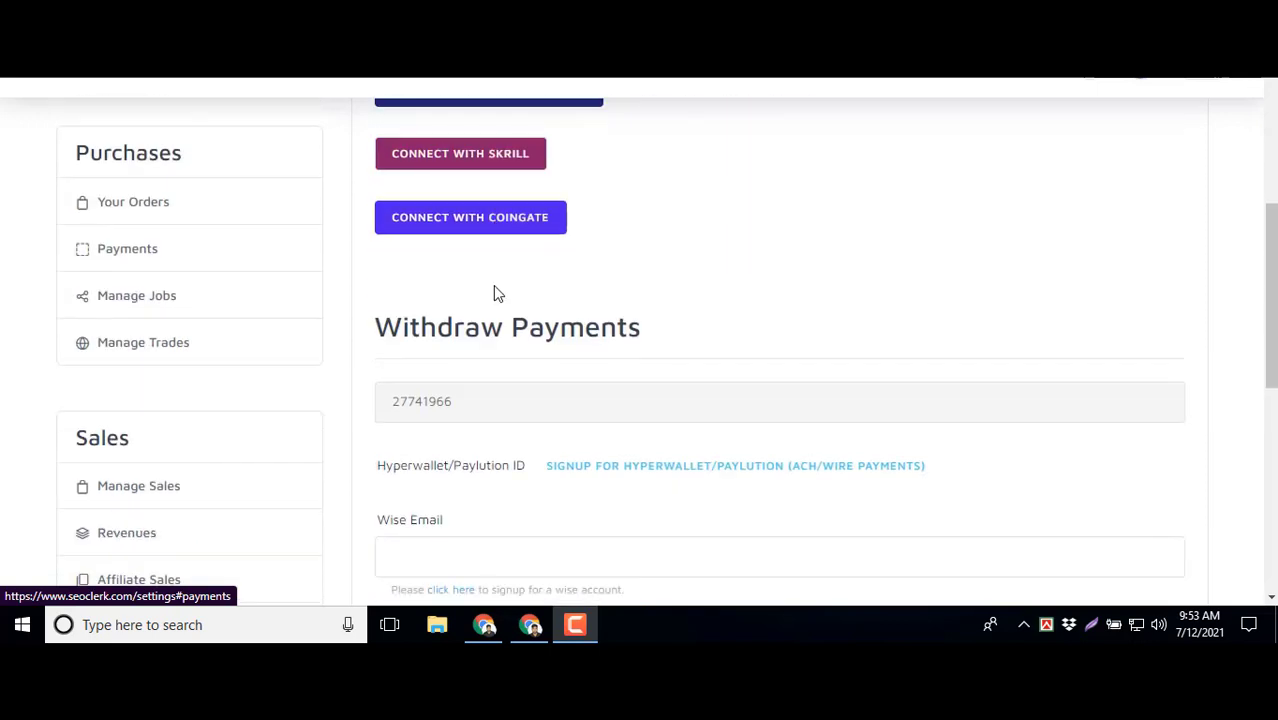
Follow the Wise sign-up link under the Wise Email field to open wise.com.
scroll(643, 546, down, 1)
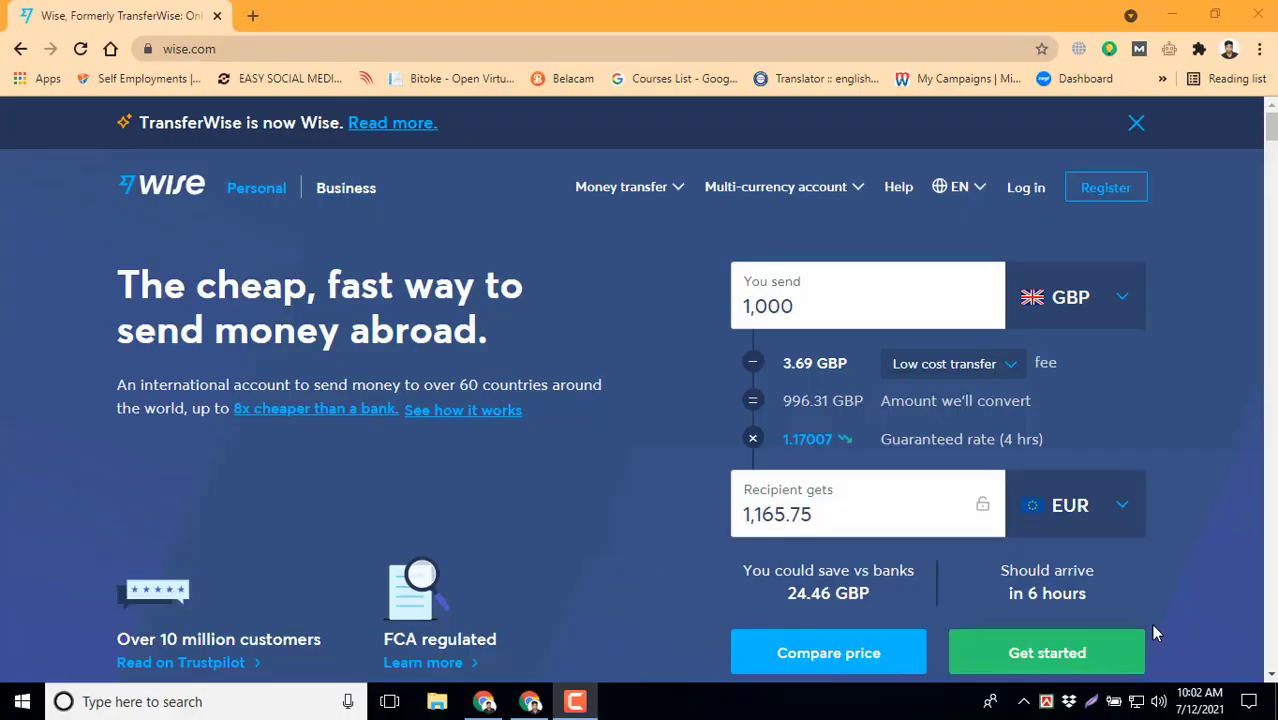
Start creating a Wise account with the Register button in the top bar.
mouse_move(576, 207)
click(1120, 195)
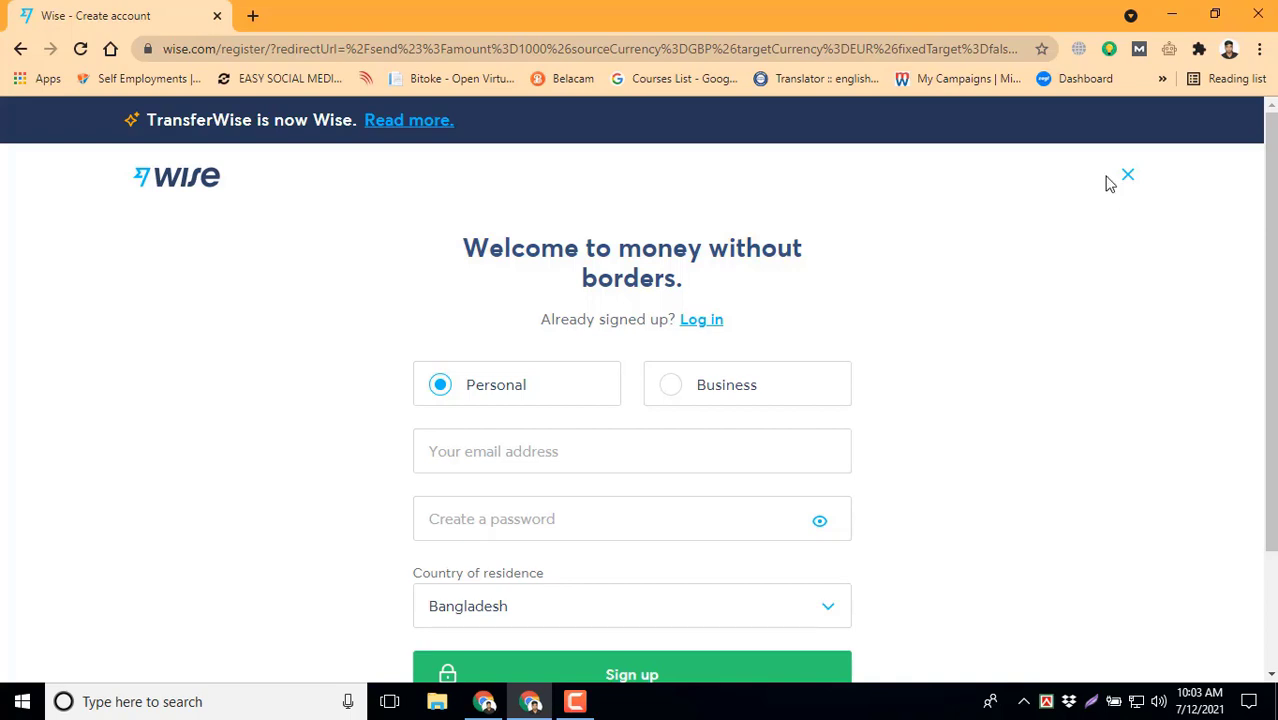
Scroll to the Personal sign-up form with Bangladesh as country of residence.
scroll(721, 407, down, 1)
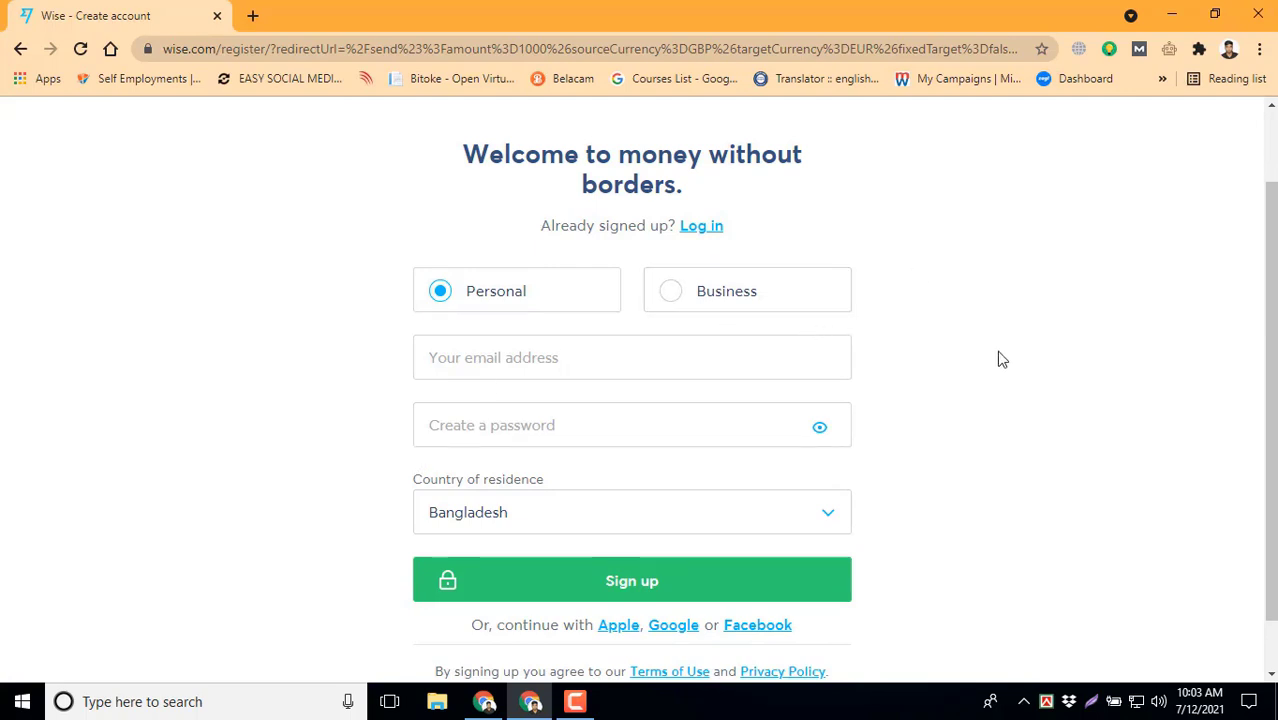
Enter the account e-mail address and a secure 9-character password in the sign-up form.
click(524, 370)
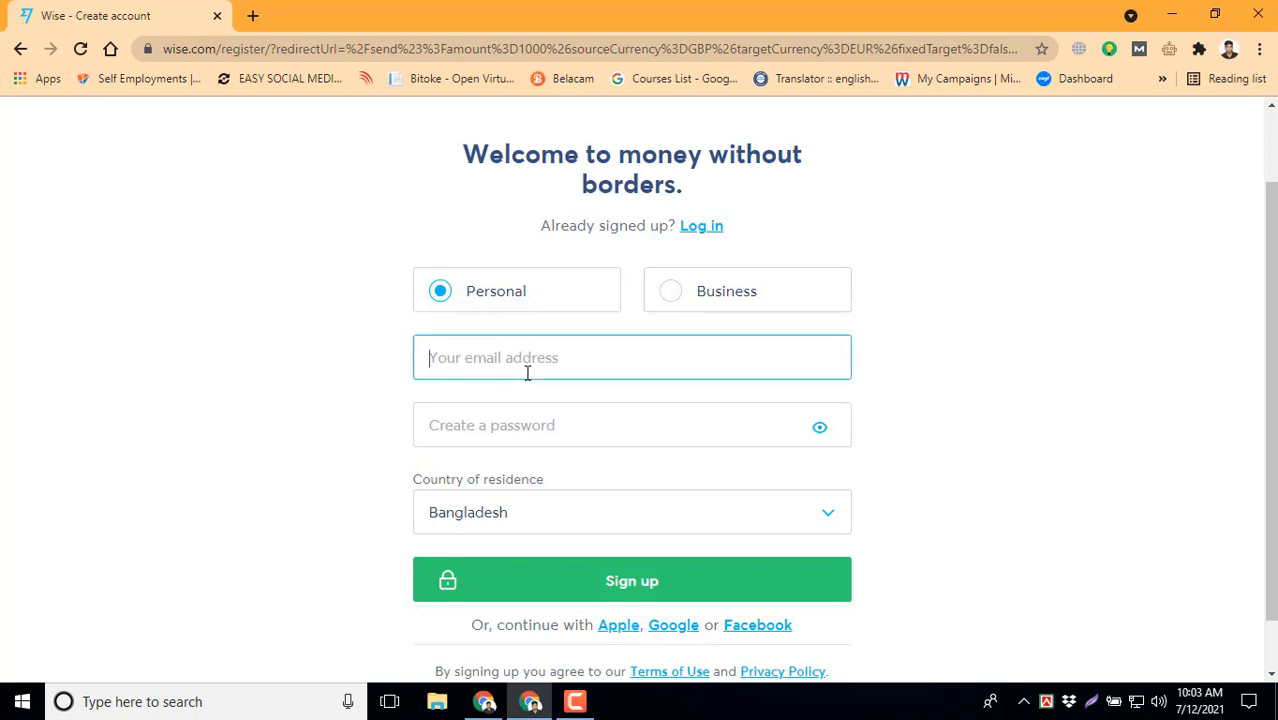
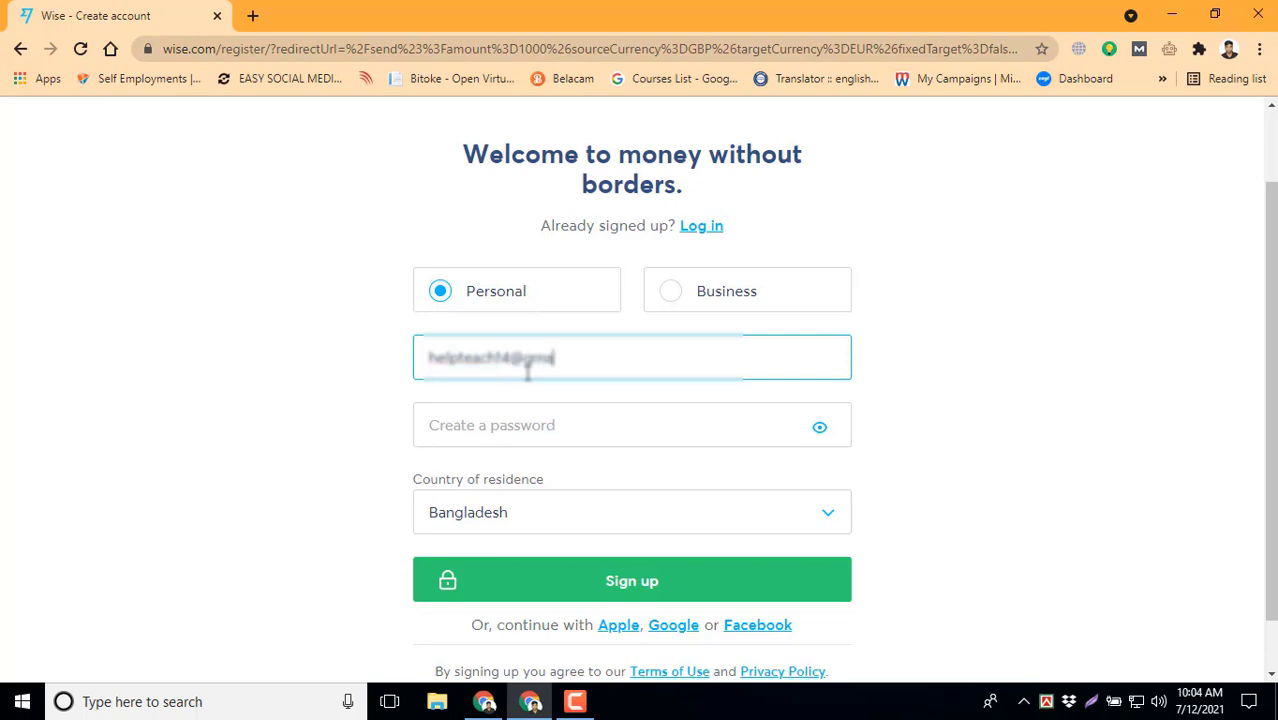
click(556, 424)
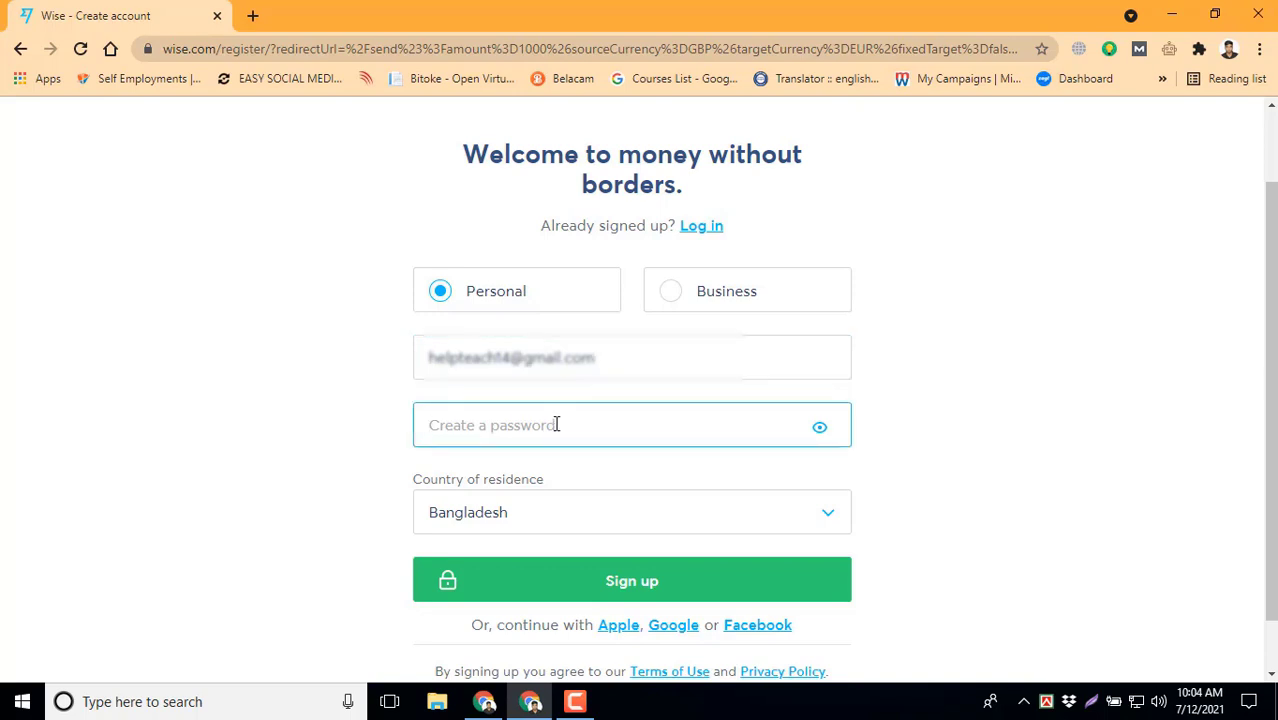
text(••)
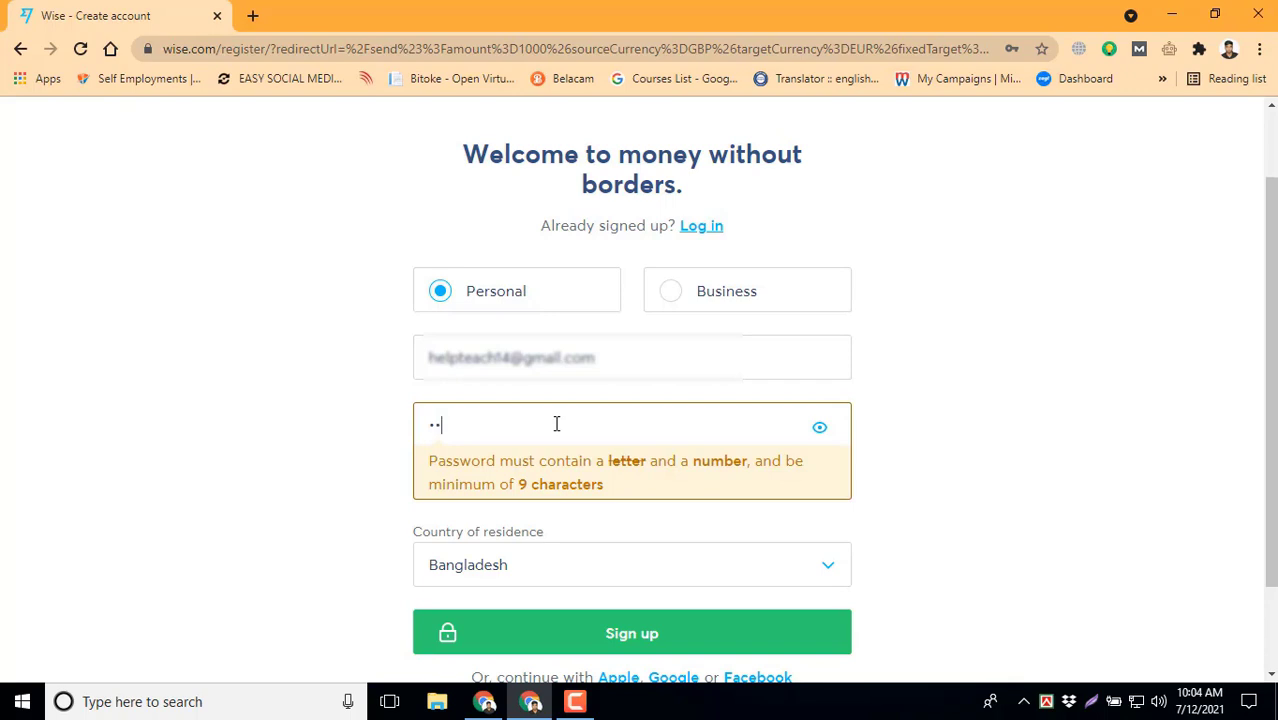
text(•••••••)
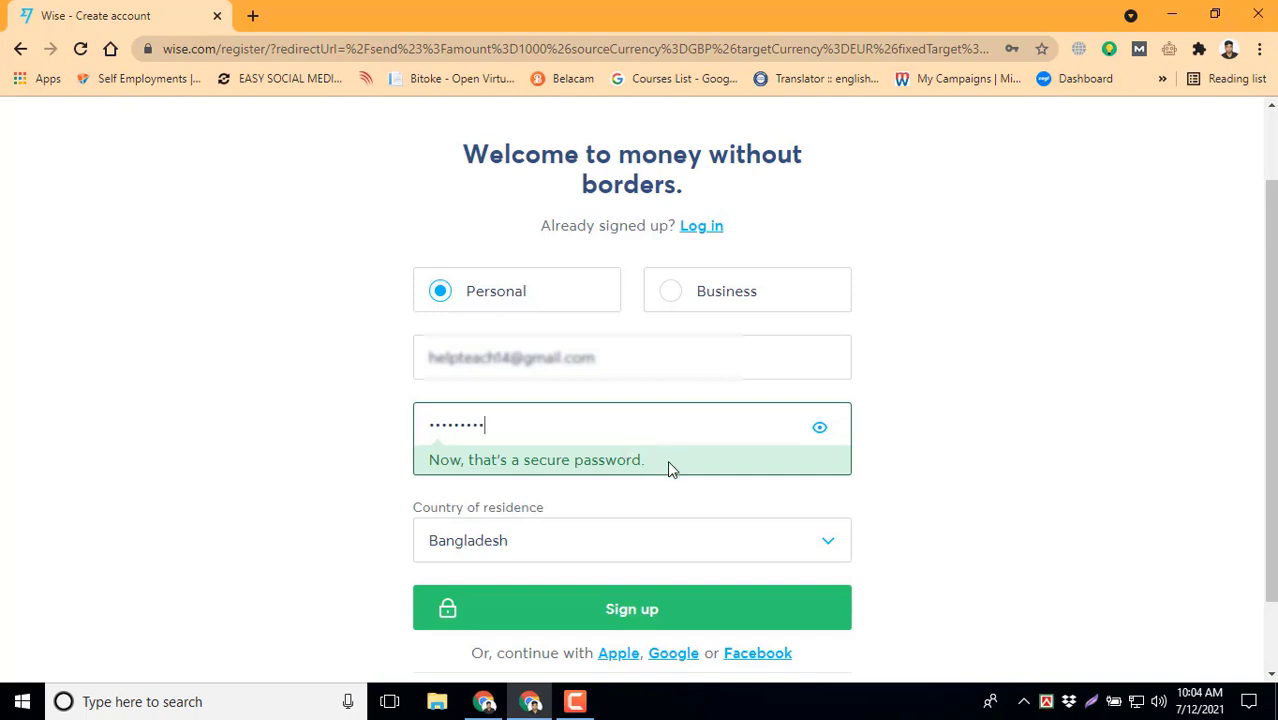
click(596, 706)
click(1188, 614)
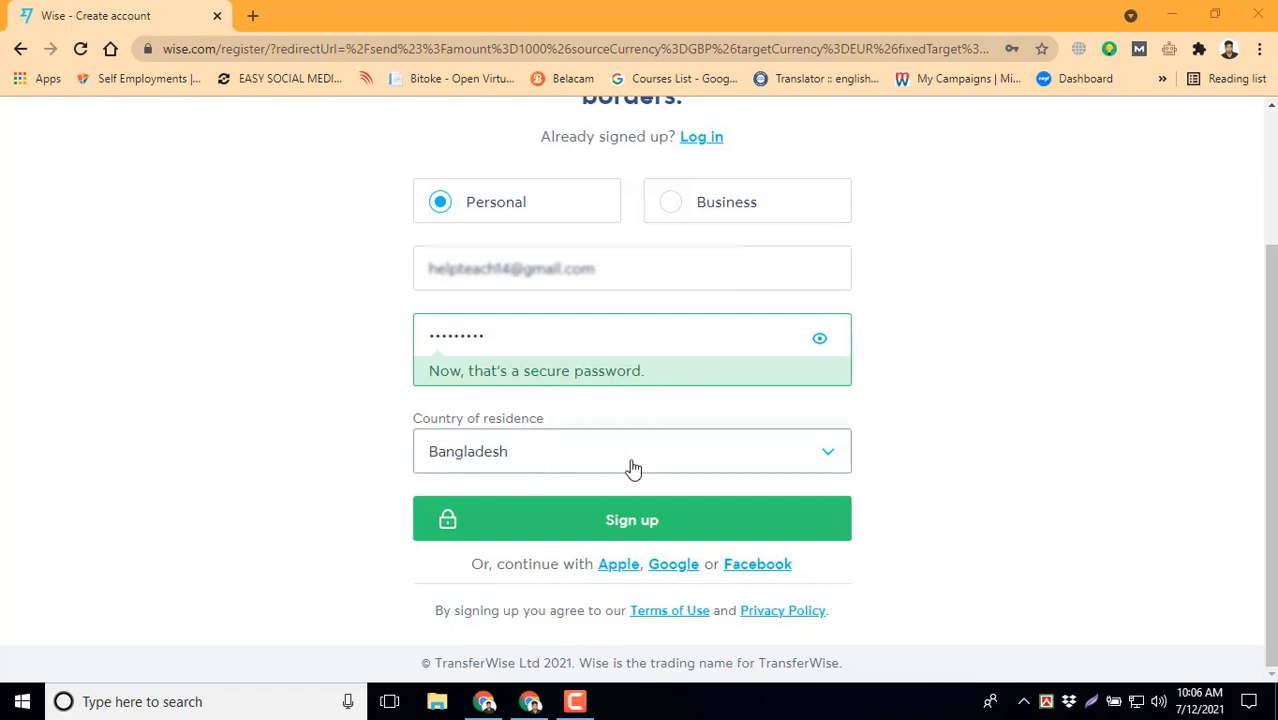
Submit the sign-up, decline Chrome's password saving, and view the 1,000 GBP to EUR quote.
click(655, 522)
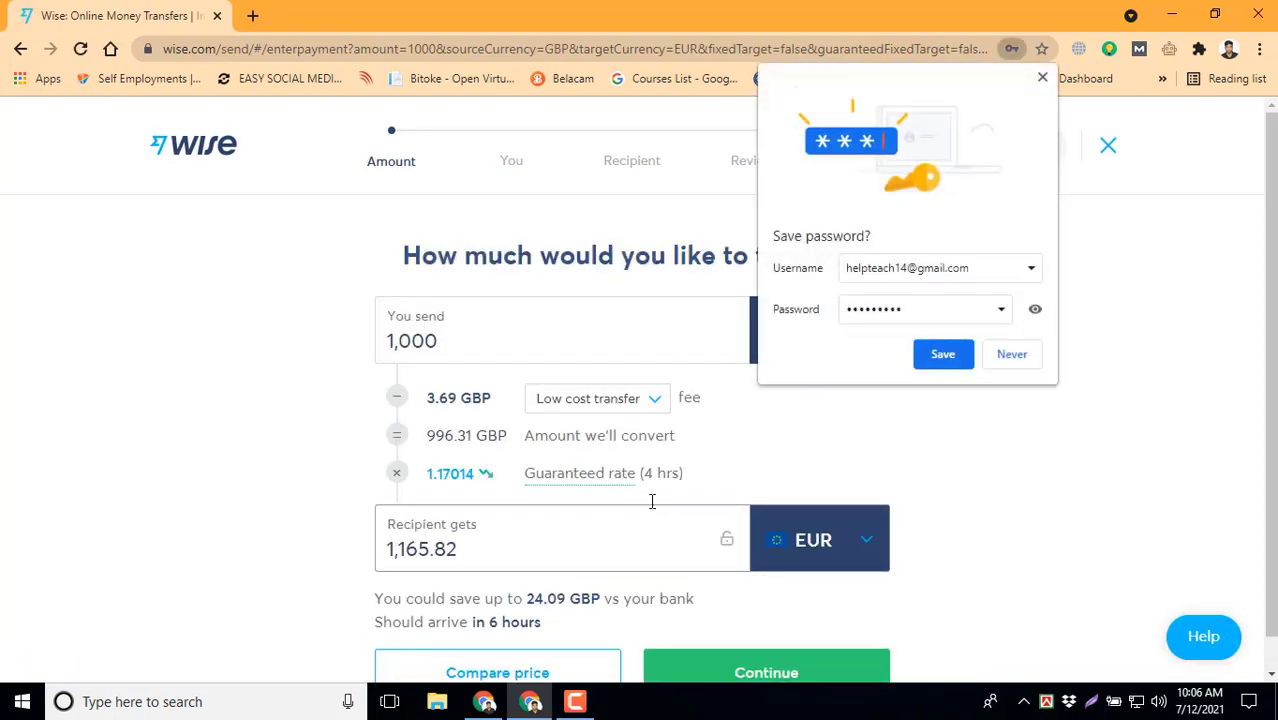
click(1011, 354)
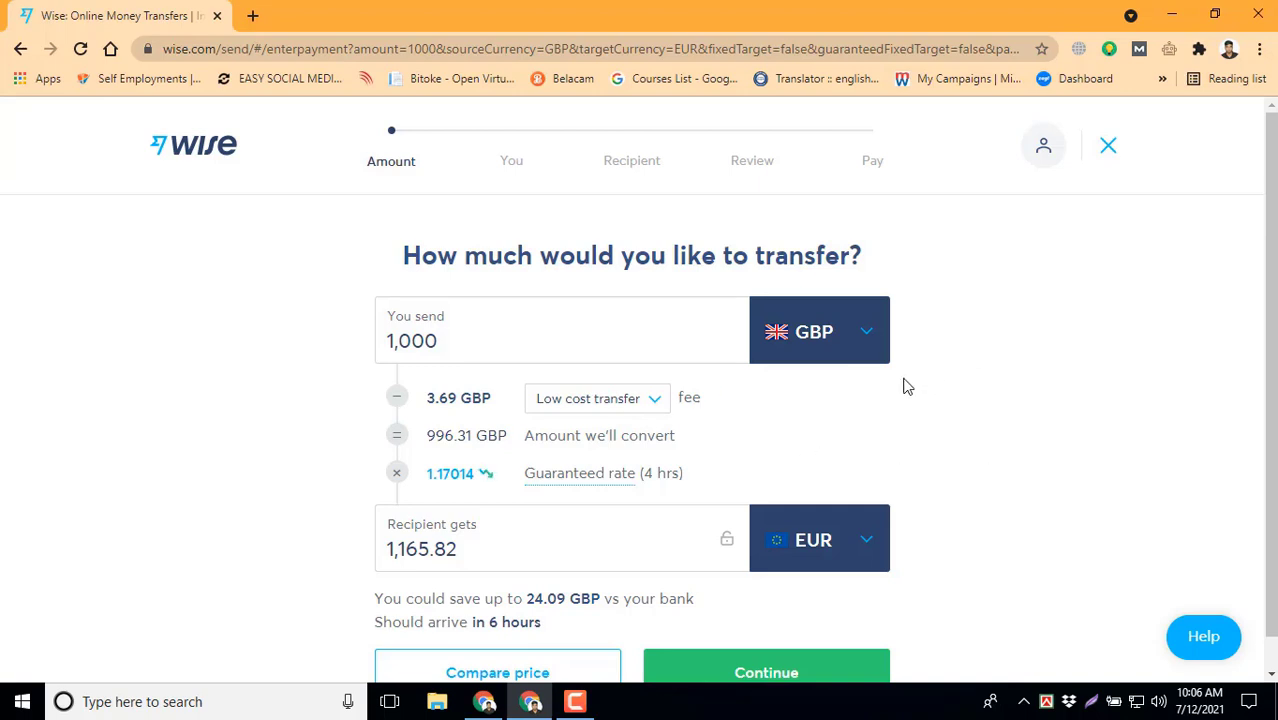
scroll(903, 387, down, 1)
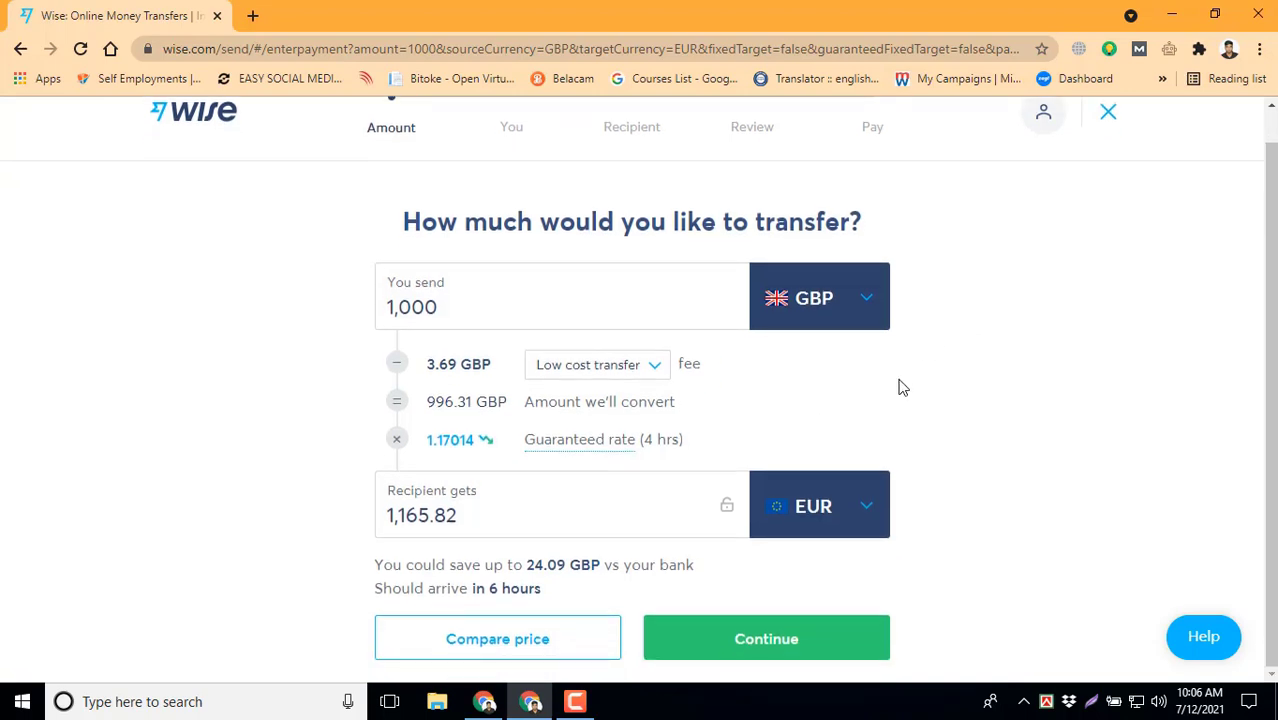
Change the quote to send 1,000 USD and receive BDT, giving 83,823.95 BDT.
click(868, 308)
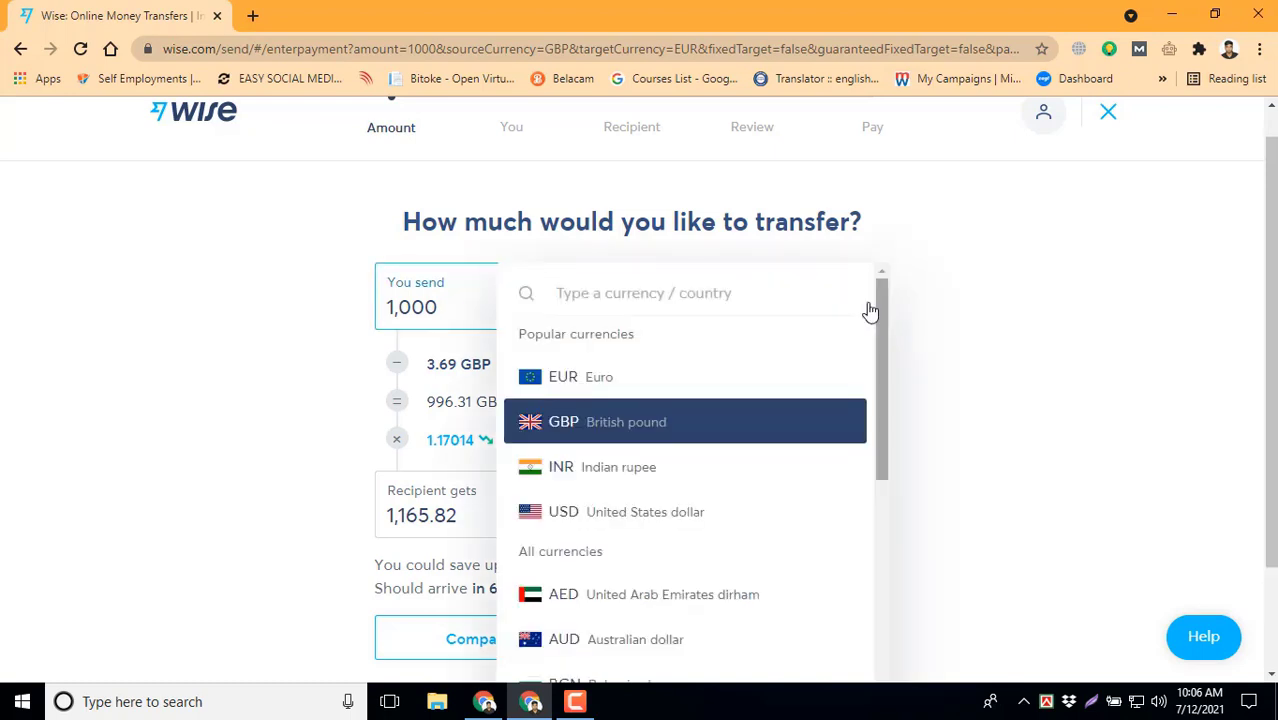
click(588, 516)
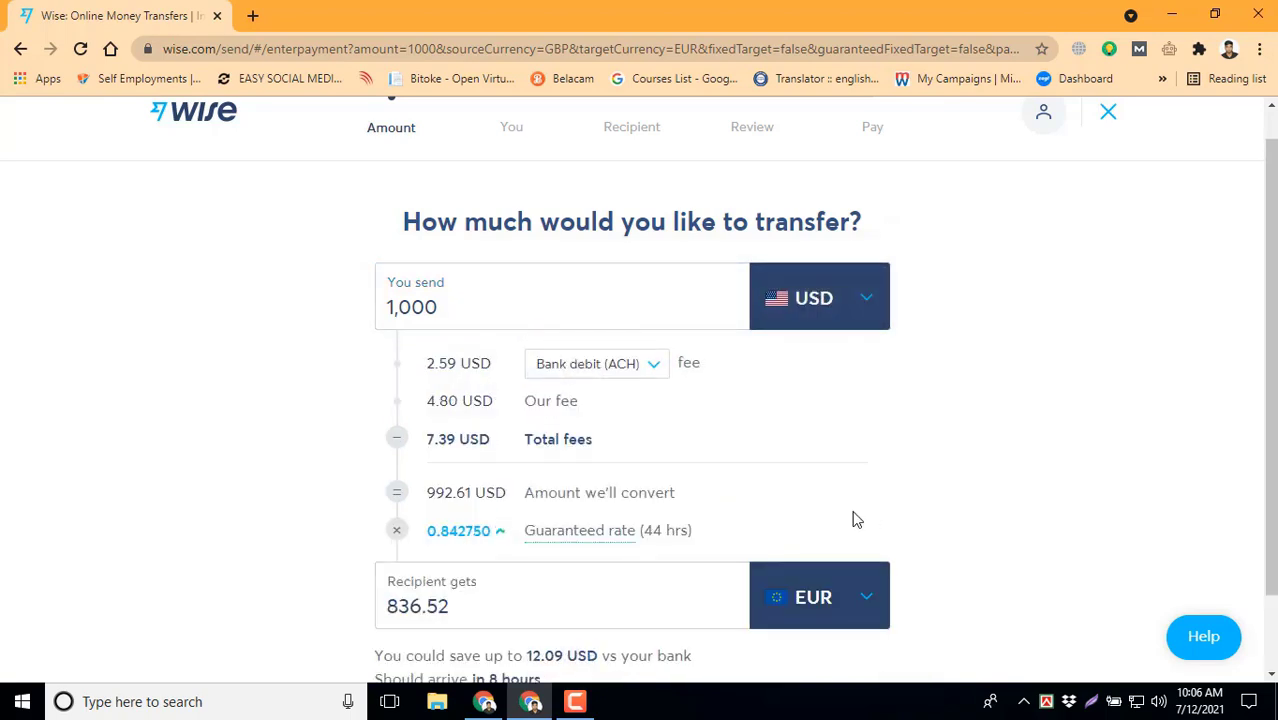
click(871, 609)
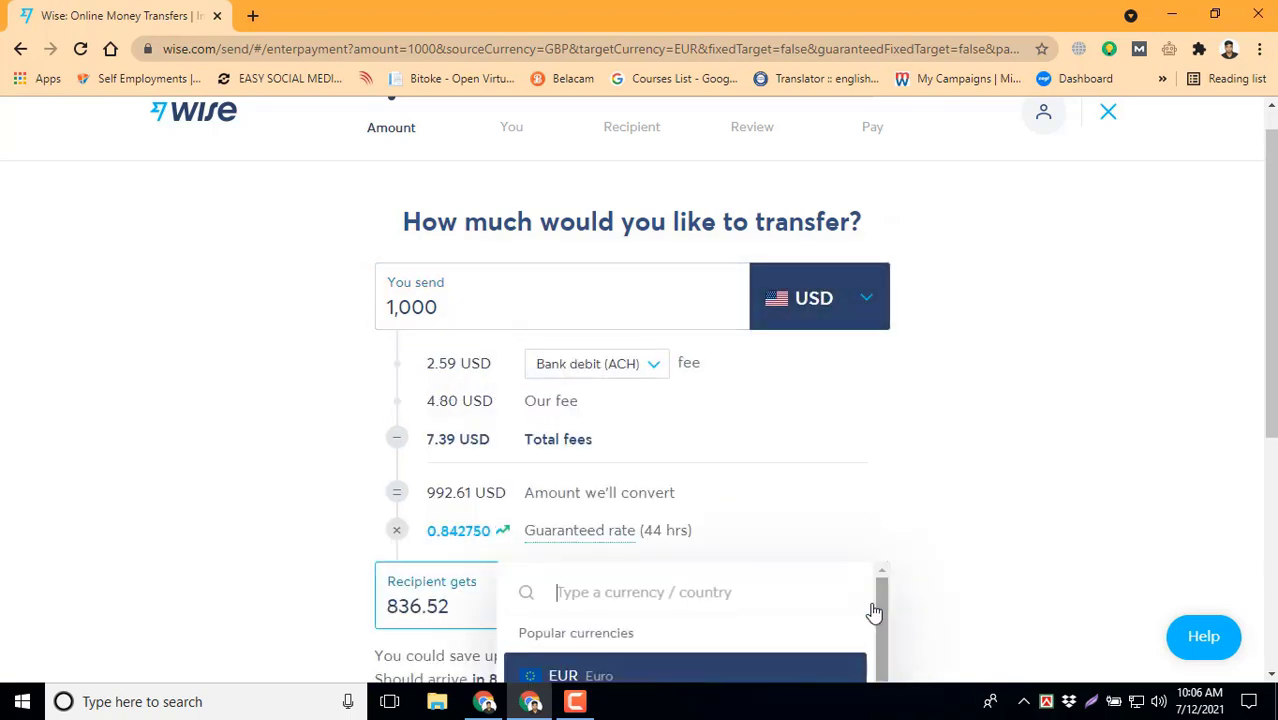
text(bdt)
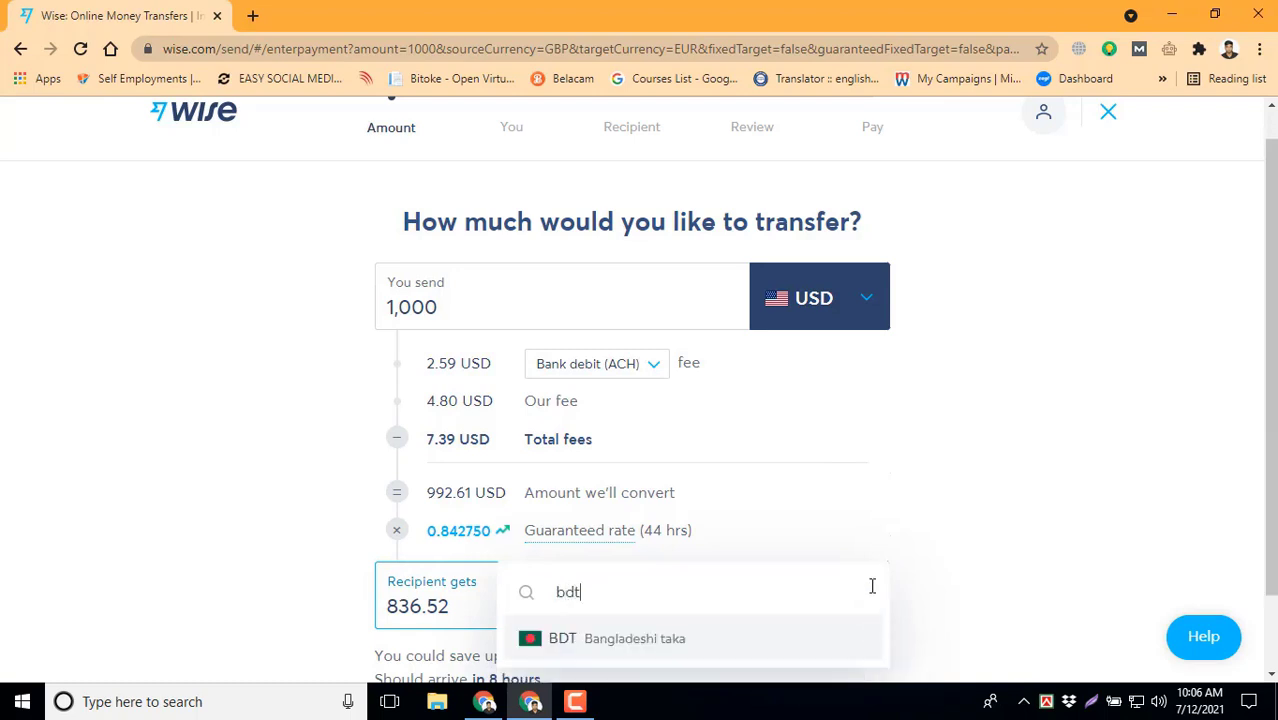
scroll(800, 580, down, 1)
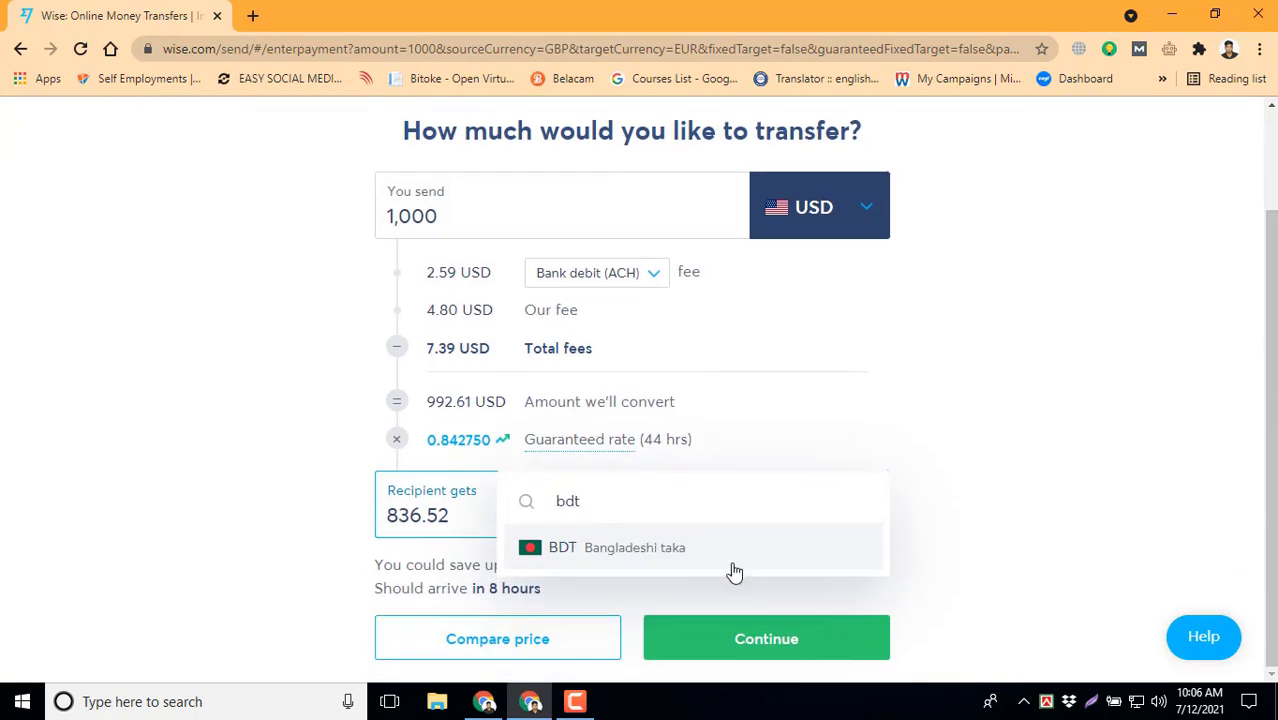
click(703, 561)
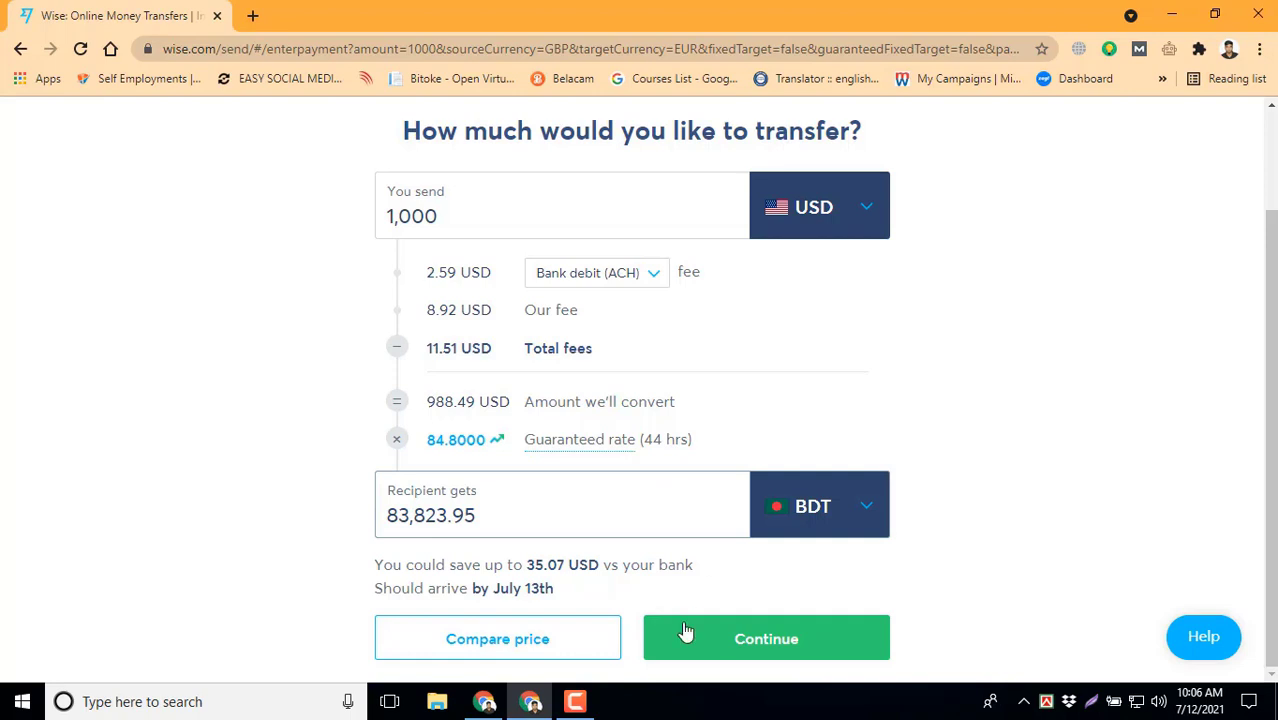
click(784, 640)
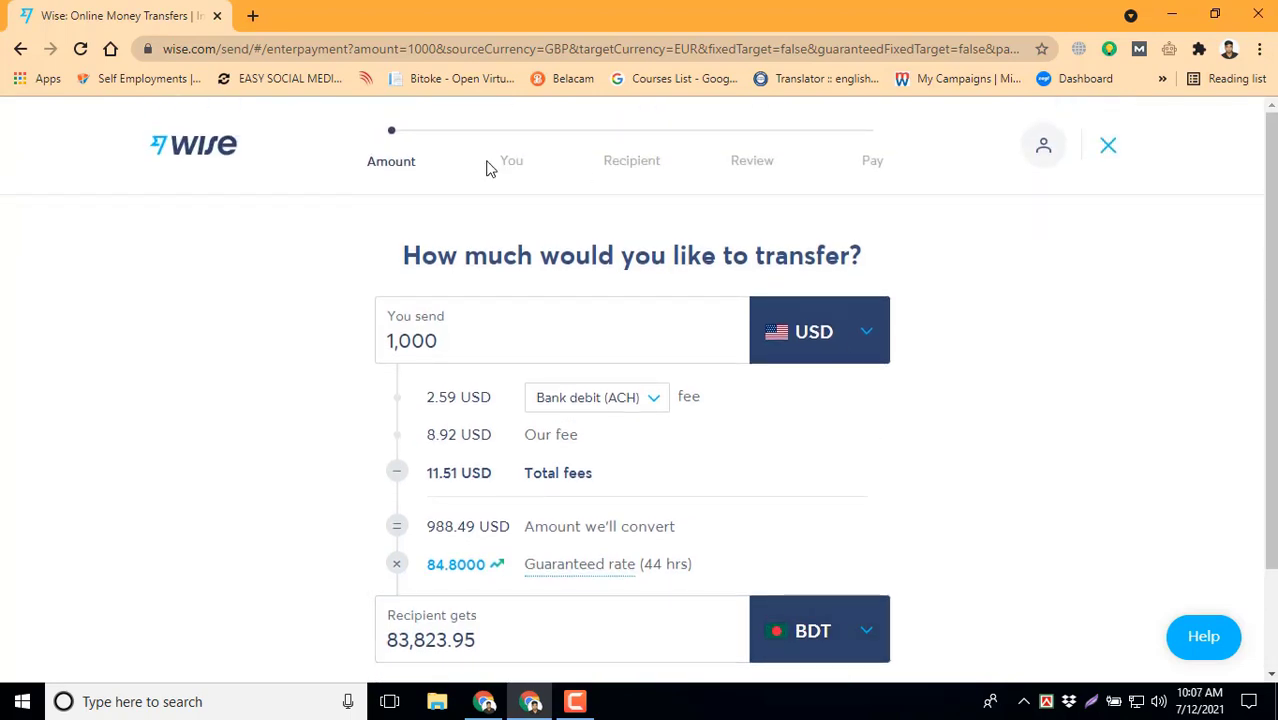
scroll(540, 385, down, 2)
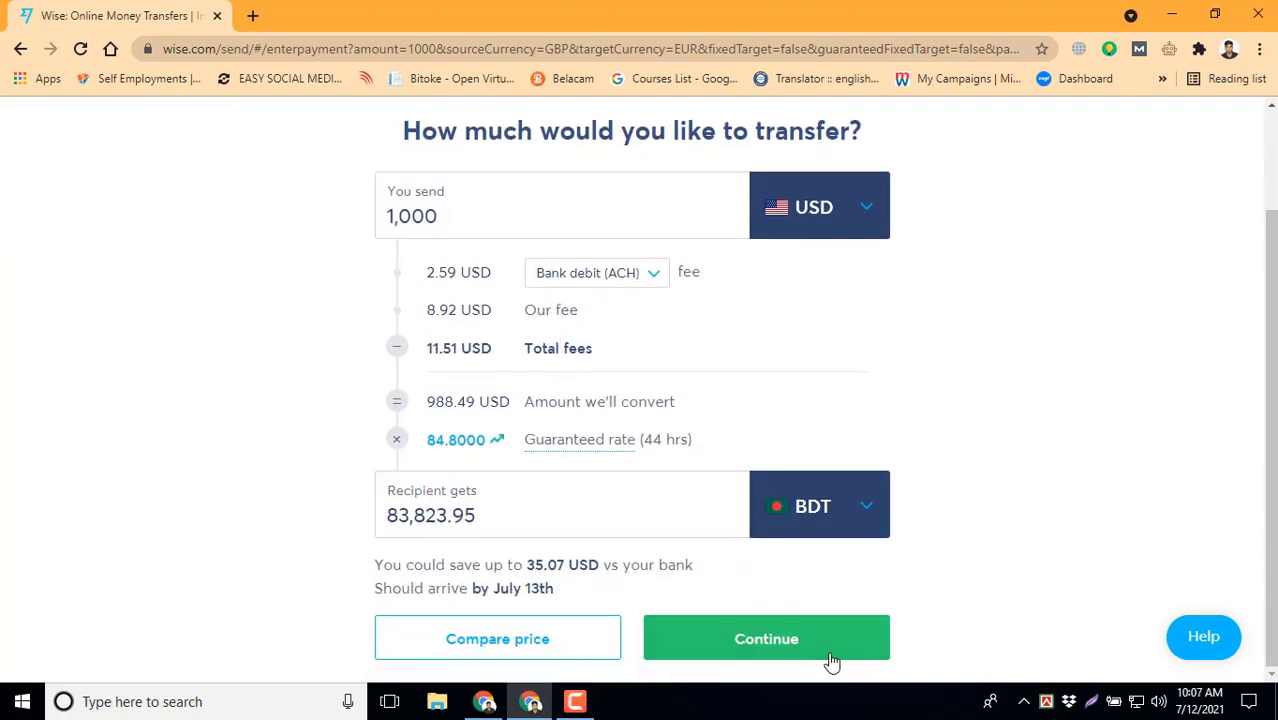
Continue past the quote, mark the transfer as Personal, then exit to the Home page.
click(828, 652)
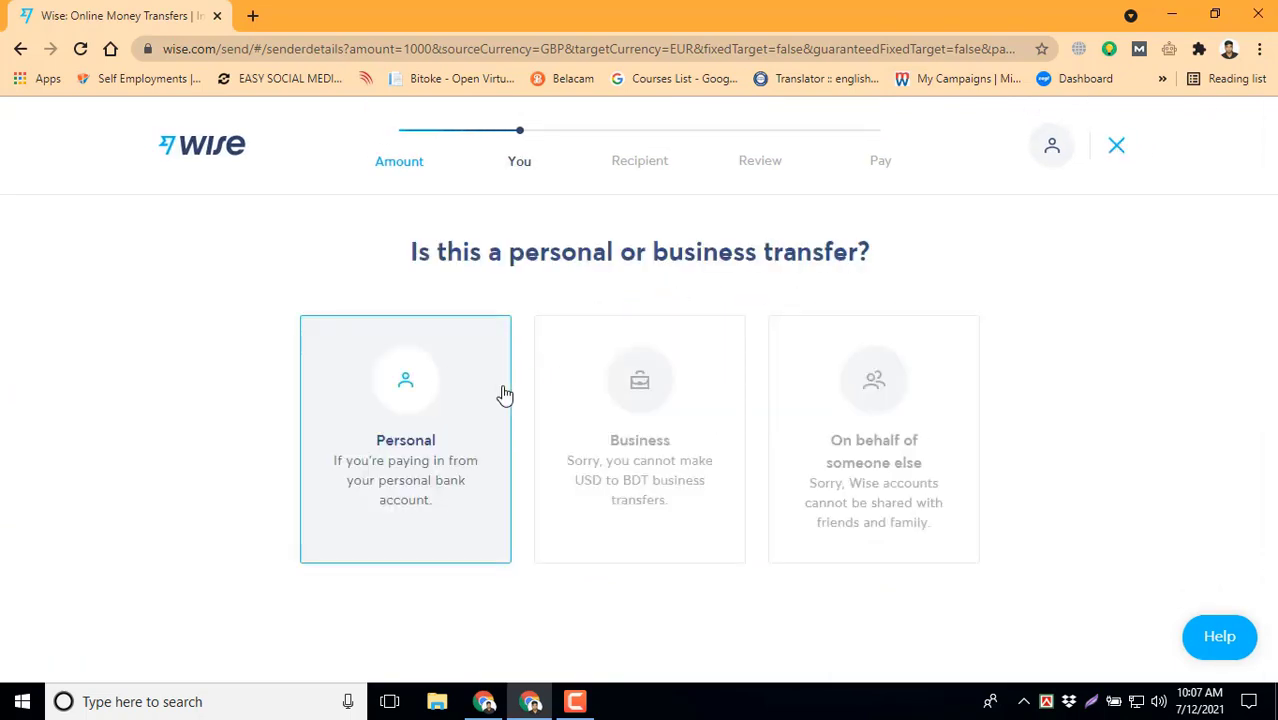
click(423, 442)
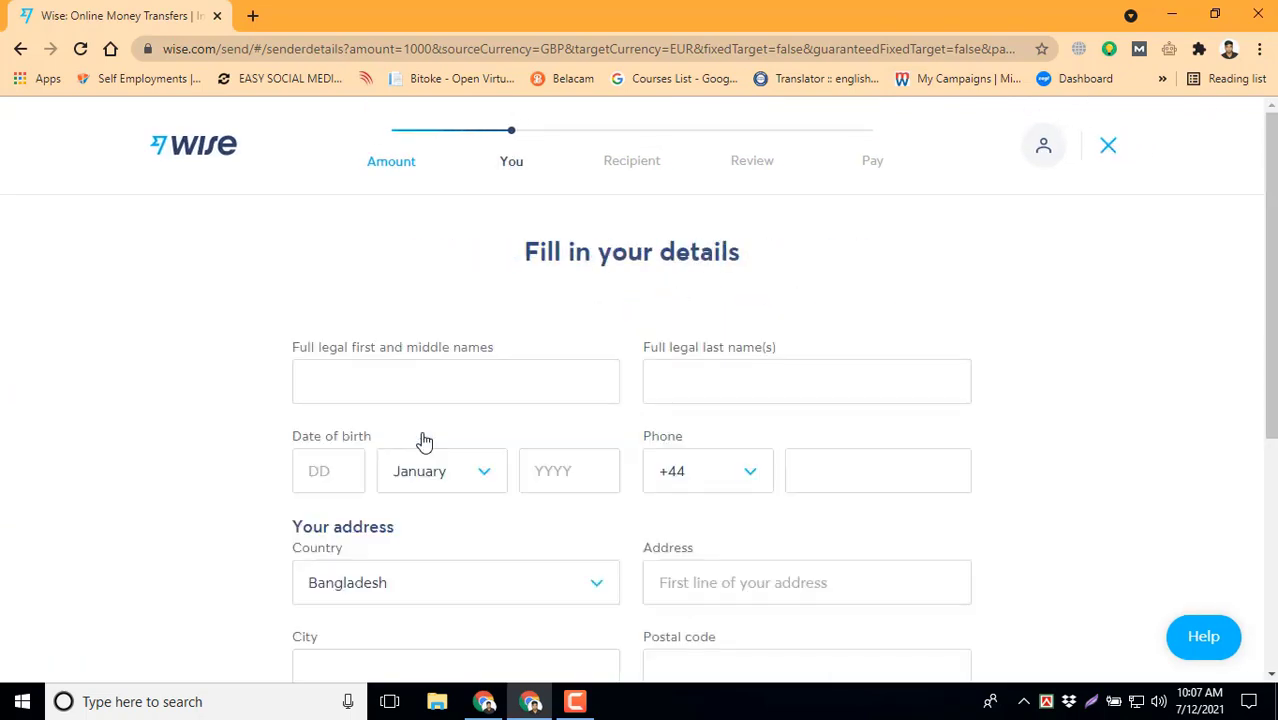
scroll(422, 436, down, 4)
scroll(422, 436, up, 4)
click(1108, 148)
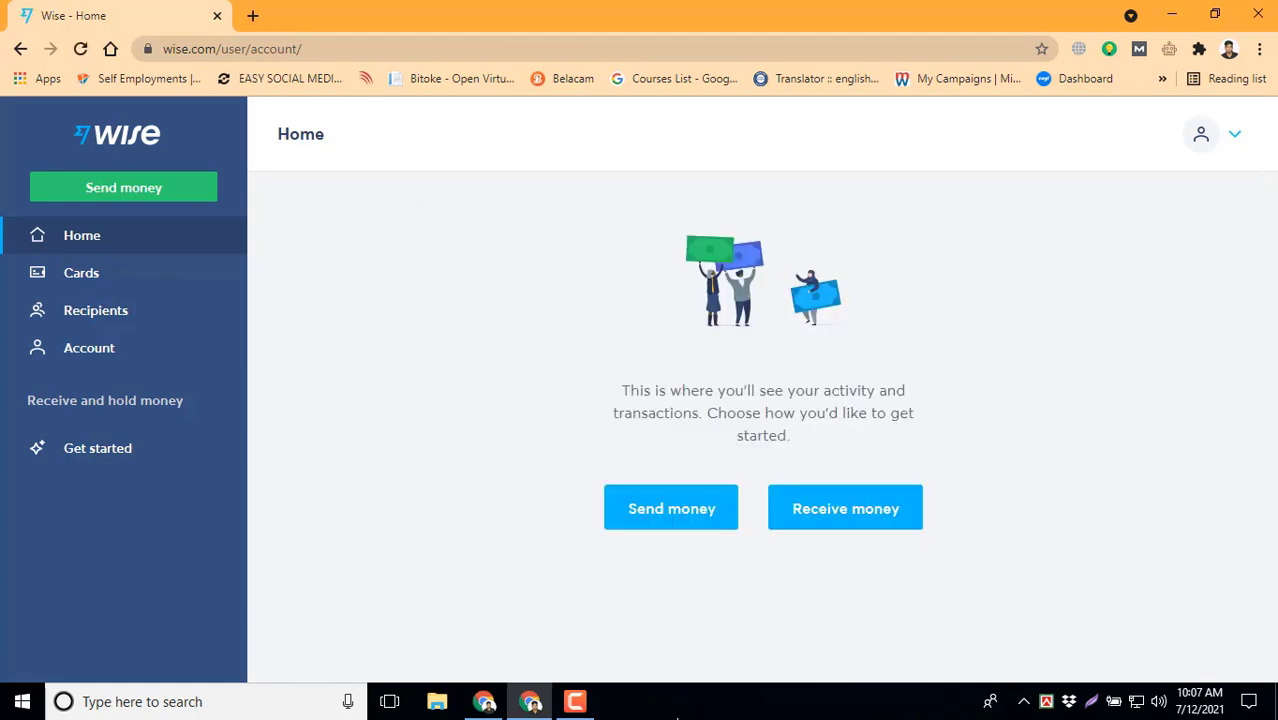
Confirm the verified e-mail, close the duplicate Home tab, and open account Settings.
click(575, 701)
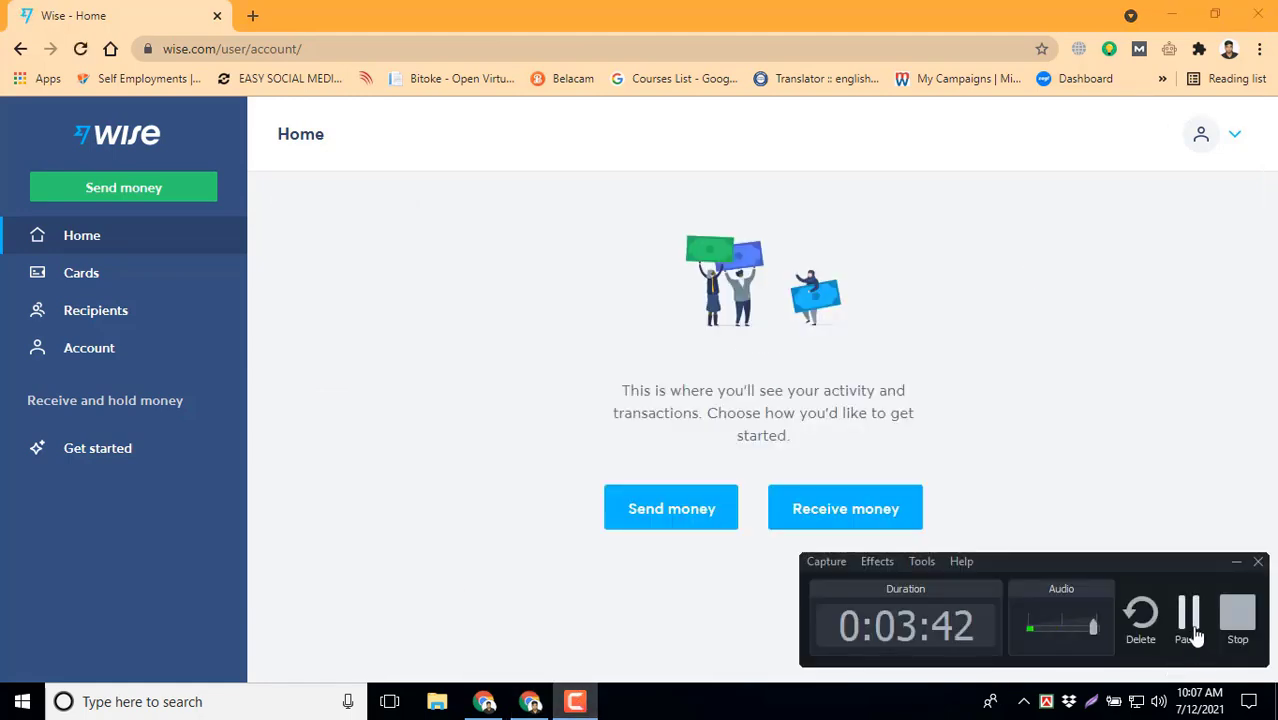
click(1190, 625)
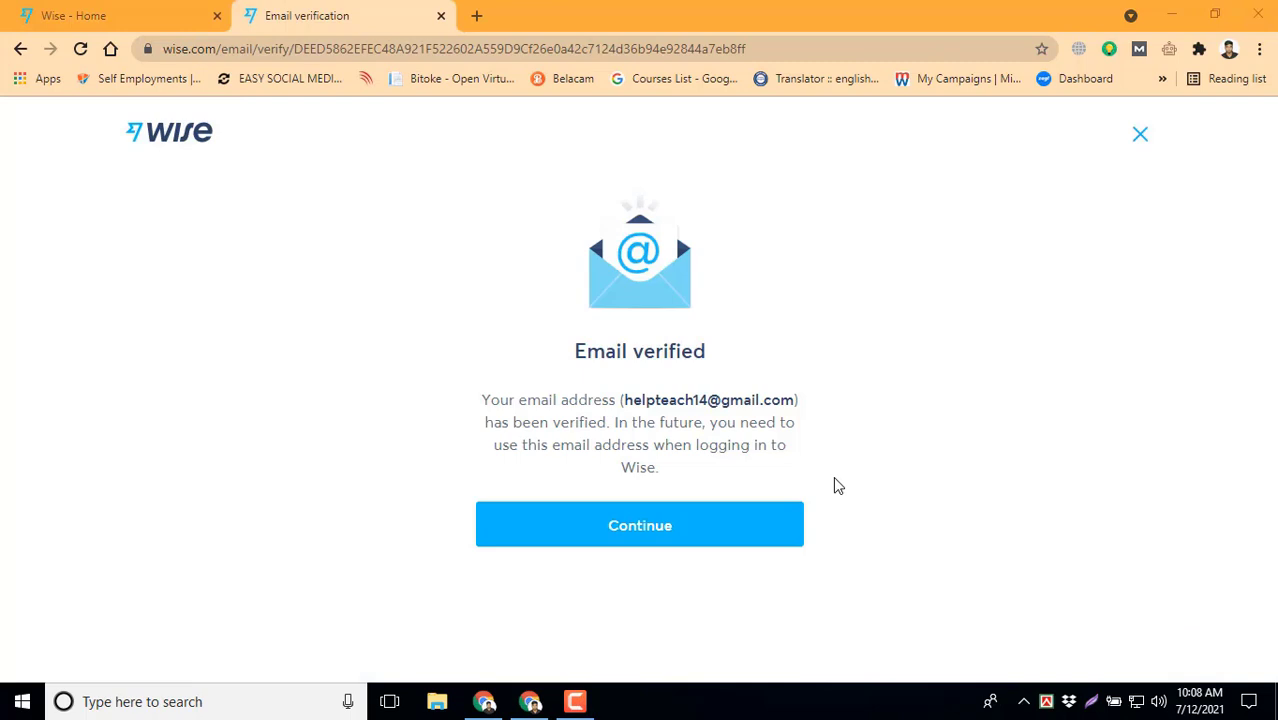
click(658, 545)
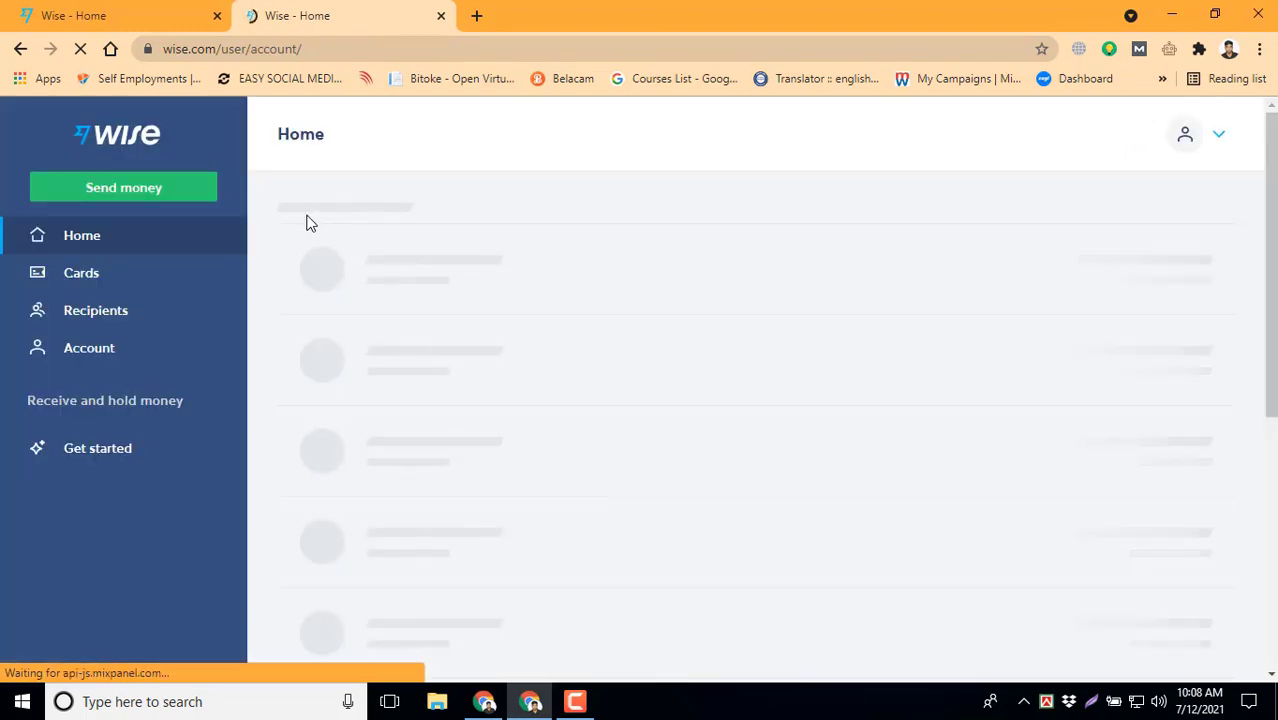
click(217, 17)
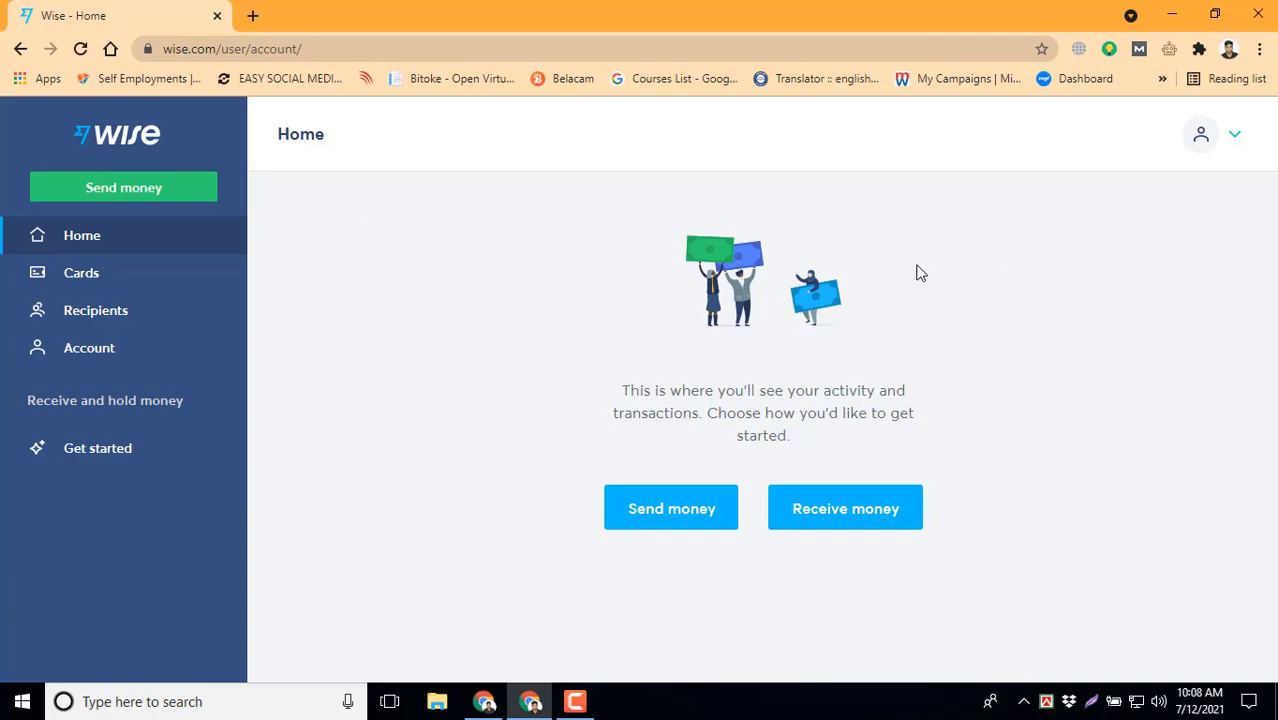
click(1243, 145)
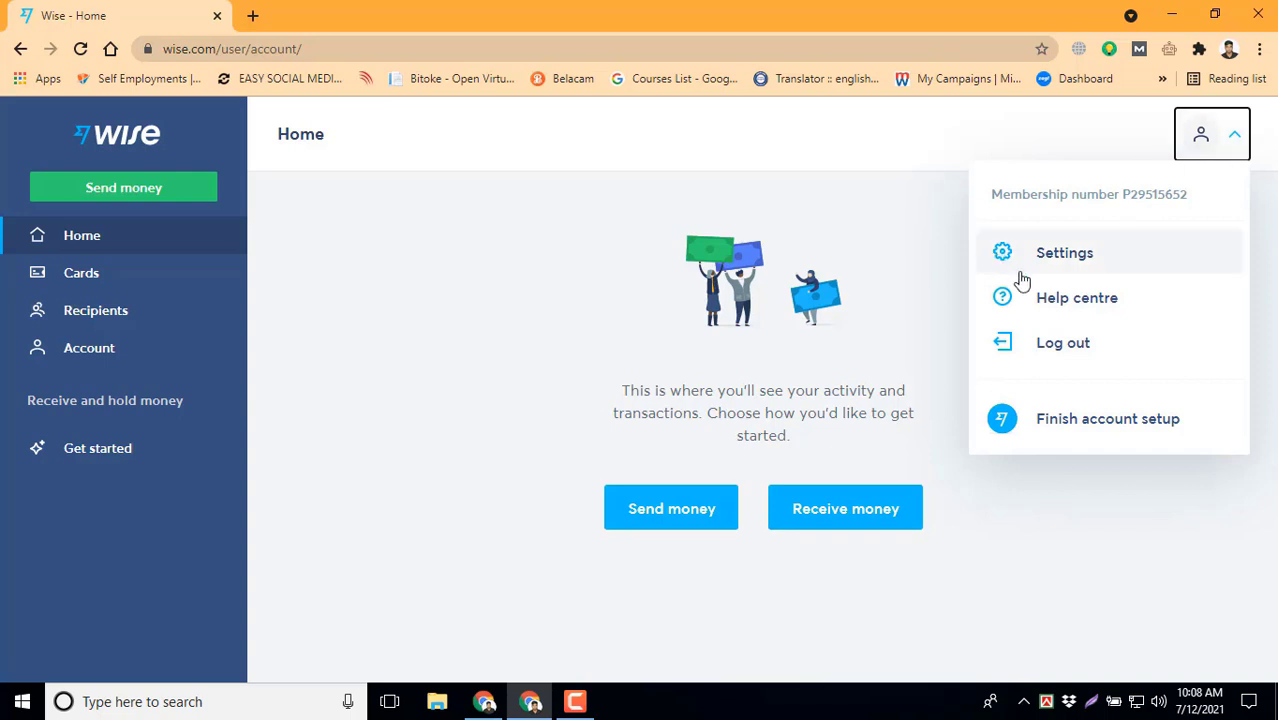
click(1074, 255)
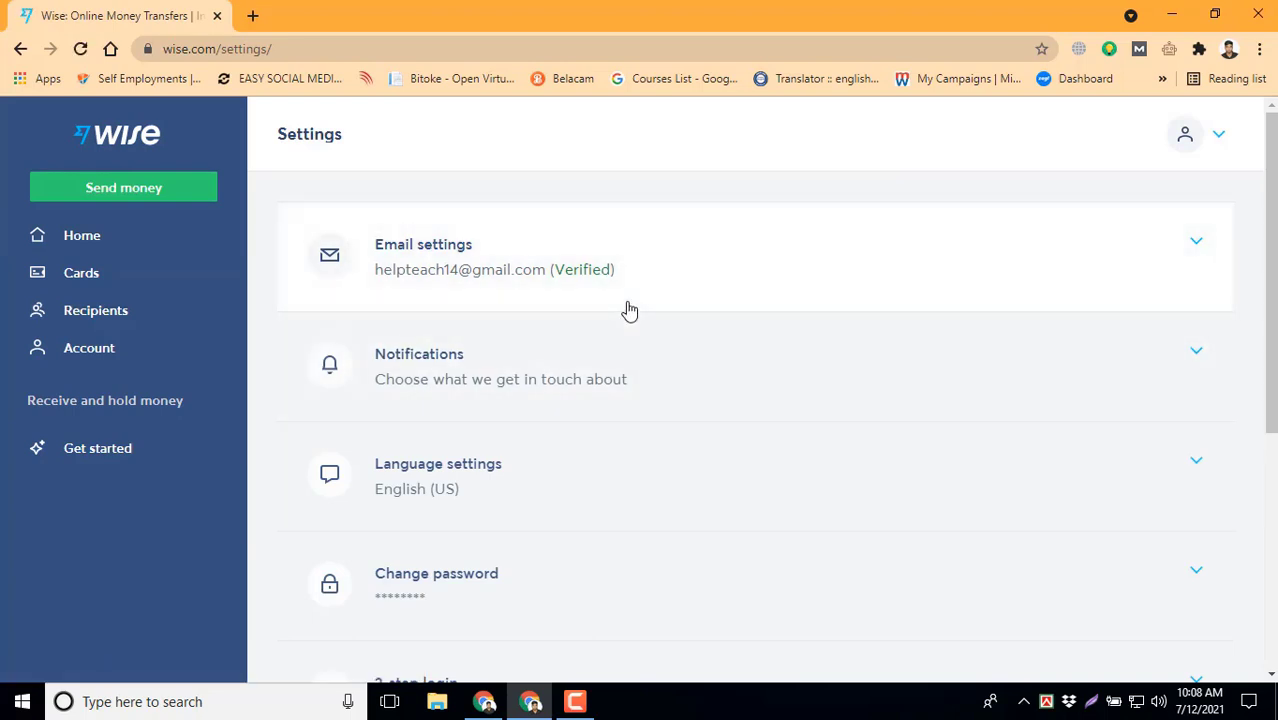
Review the Settings page's login, API and account options, then open the profile menu.
scroll(629, 311, down, 1)
scroll(640, 340, down, 3)
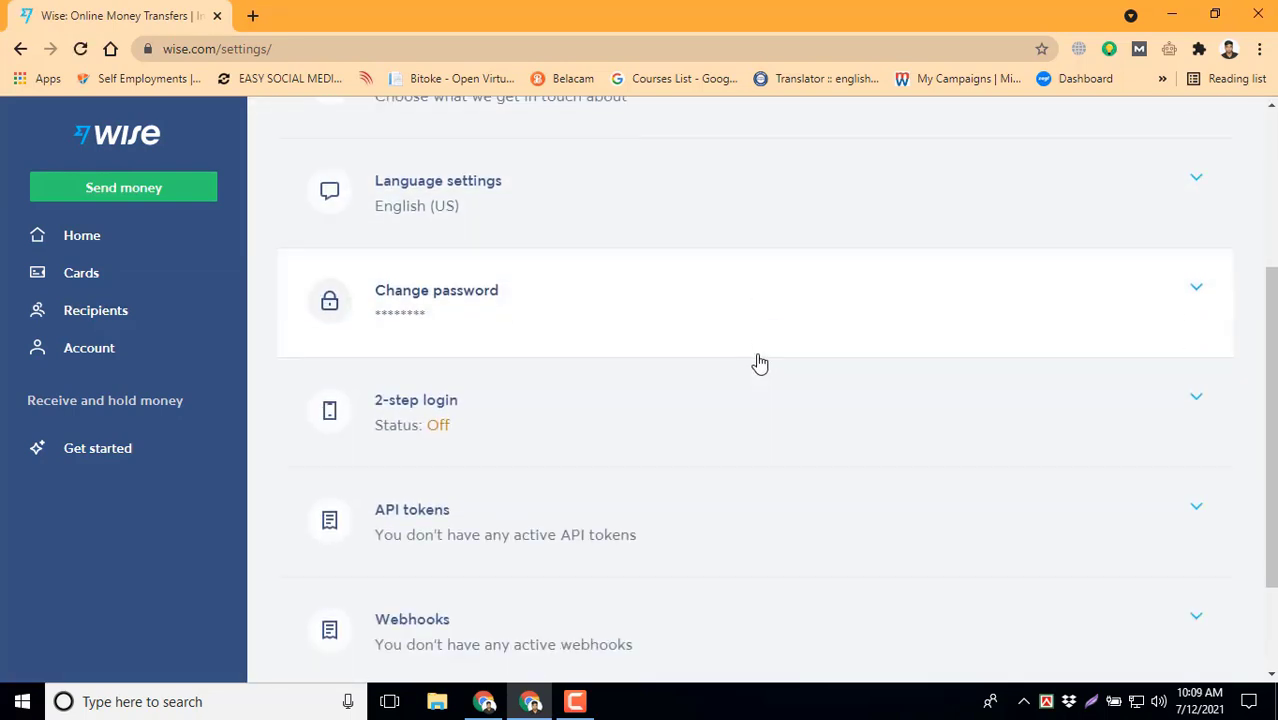
scroll(705, 352, down, 1)
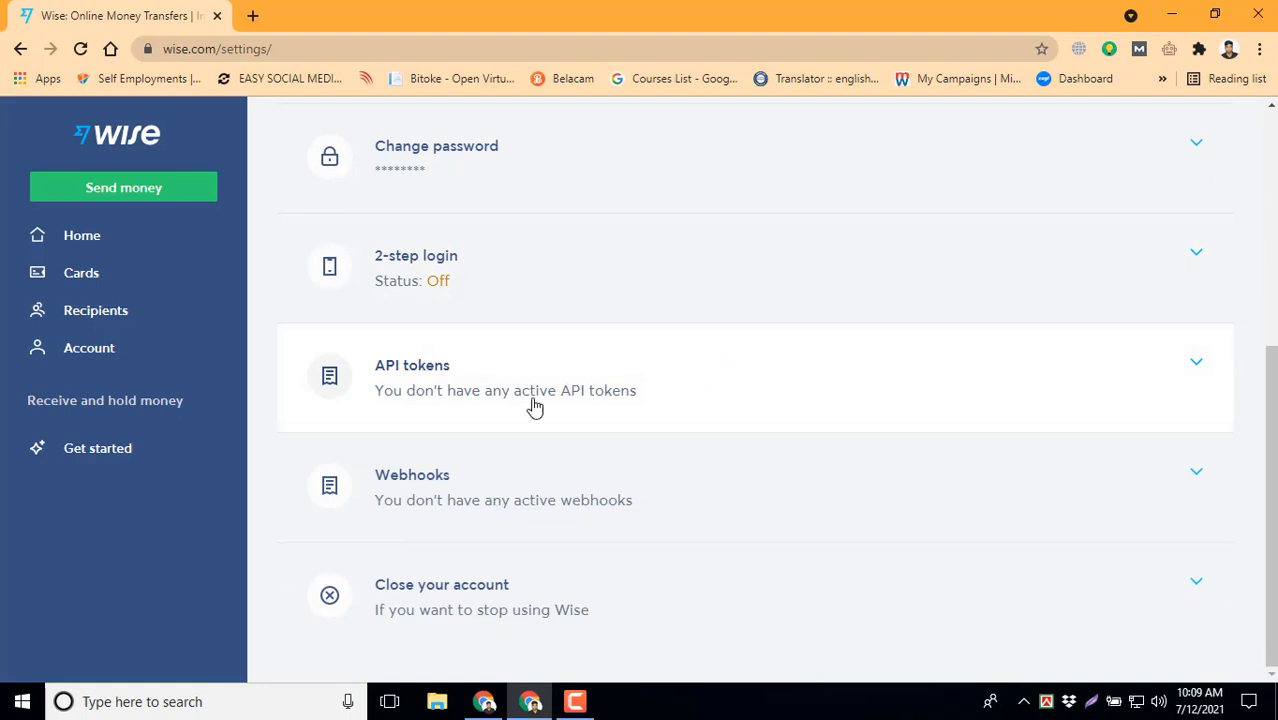
scroll(716, 333, up, 5)
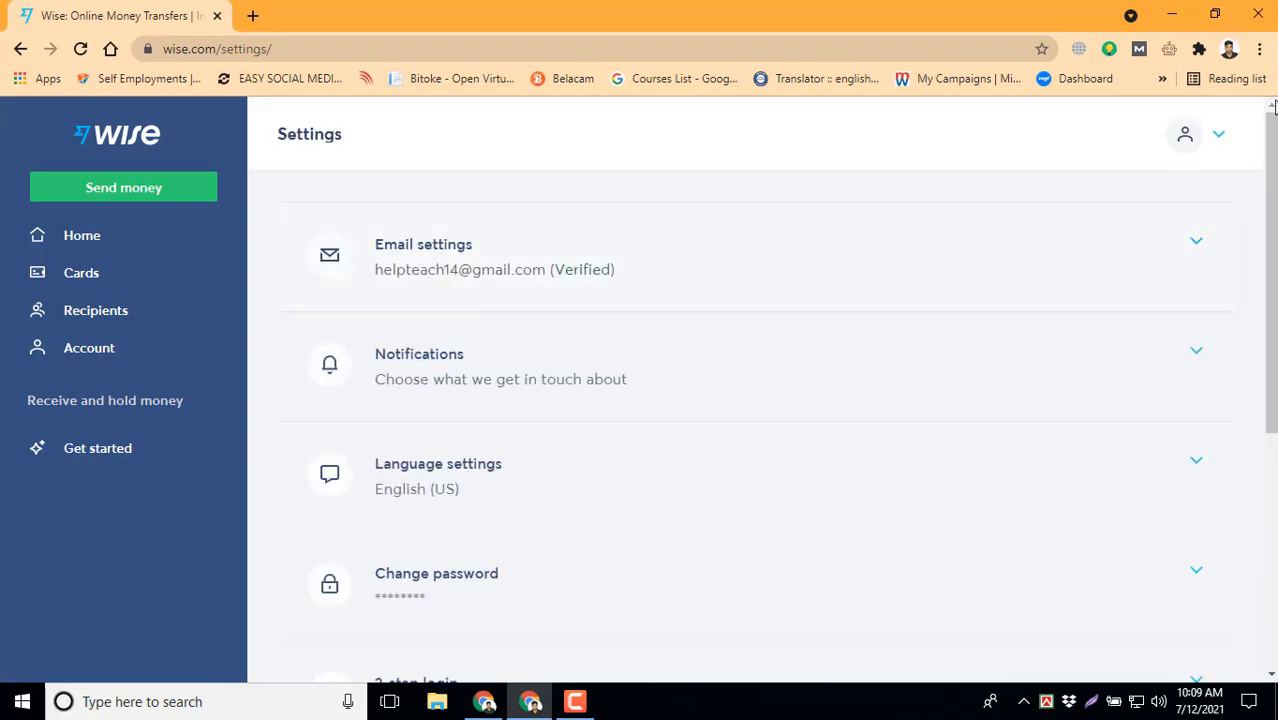
click(1188, 137)
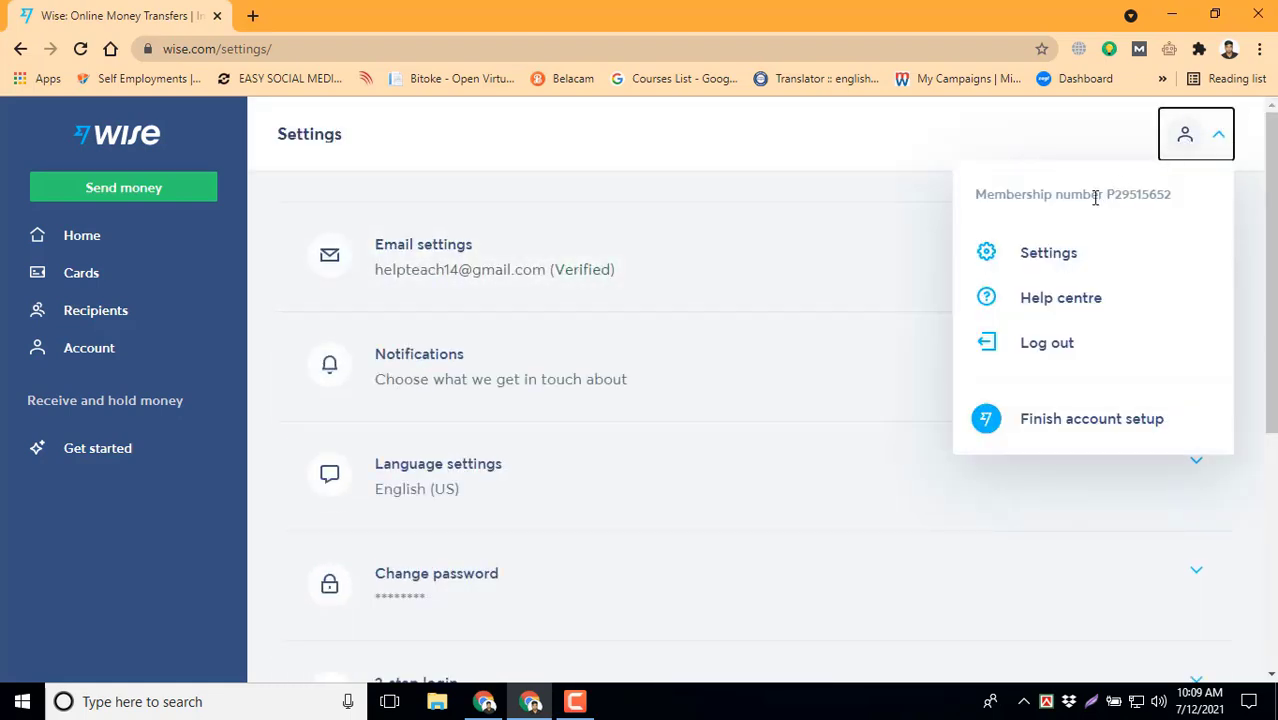
Start Finish account setup from the profile menu and choose a Personal account.
click(1182, 142)
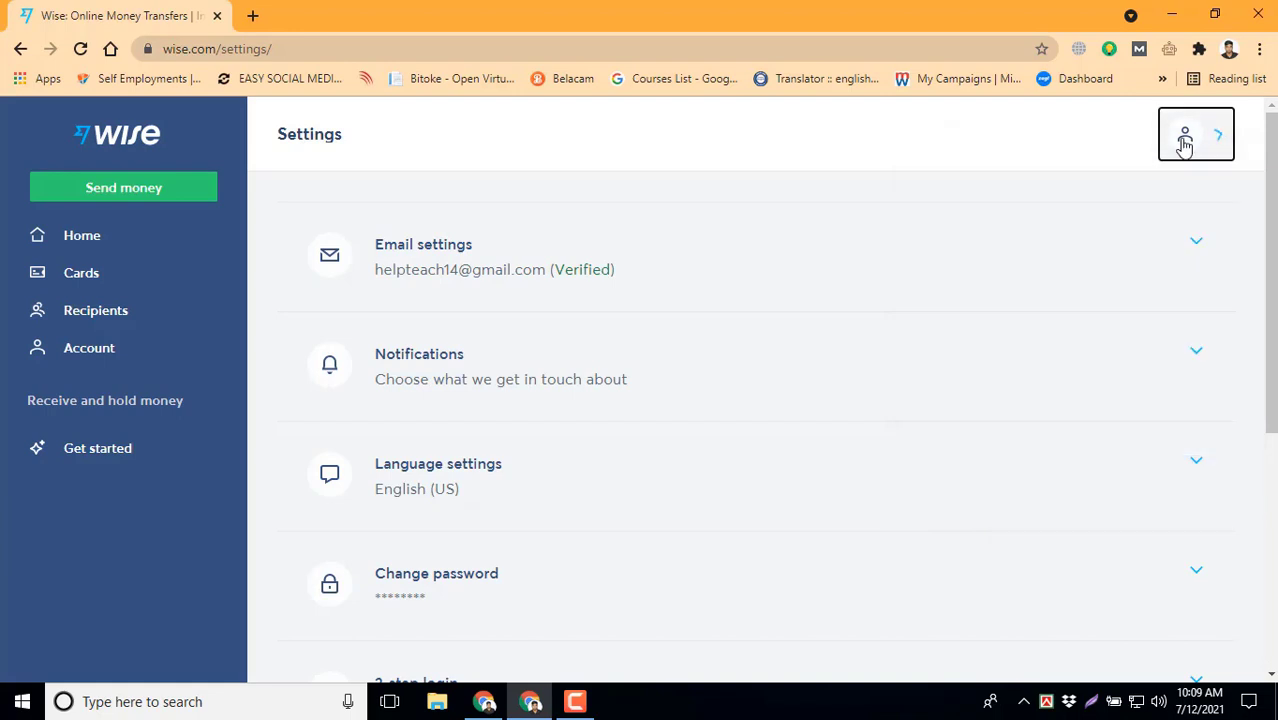
click(1219, 135)
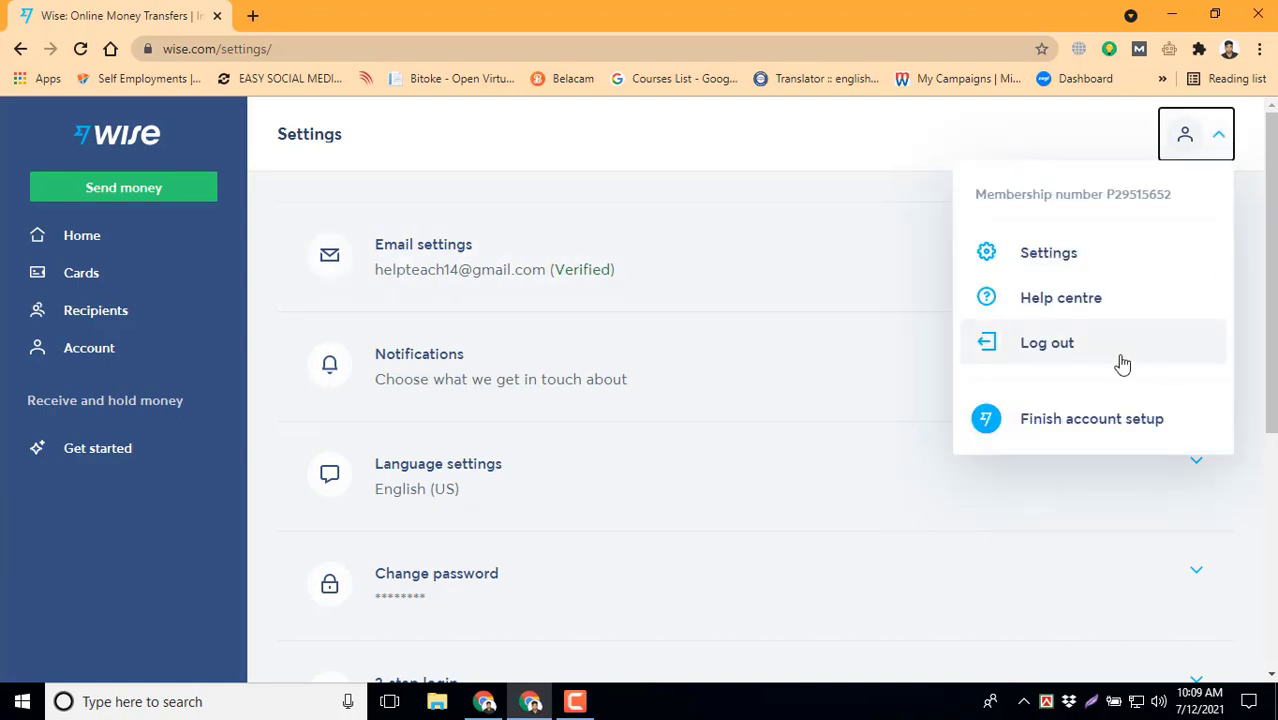
click(1097, 430)
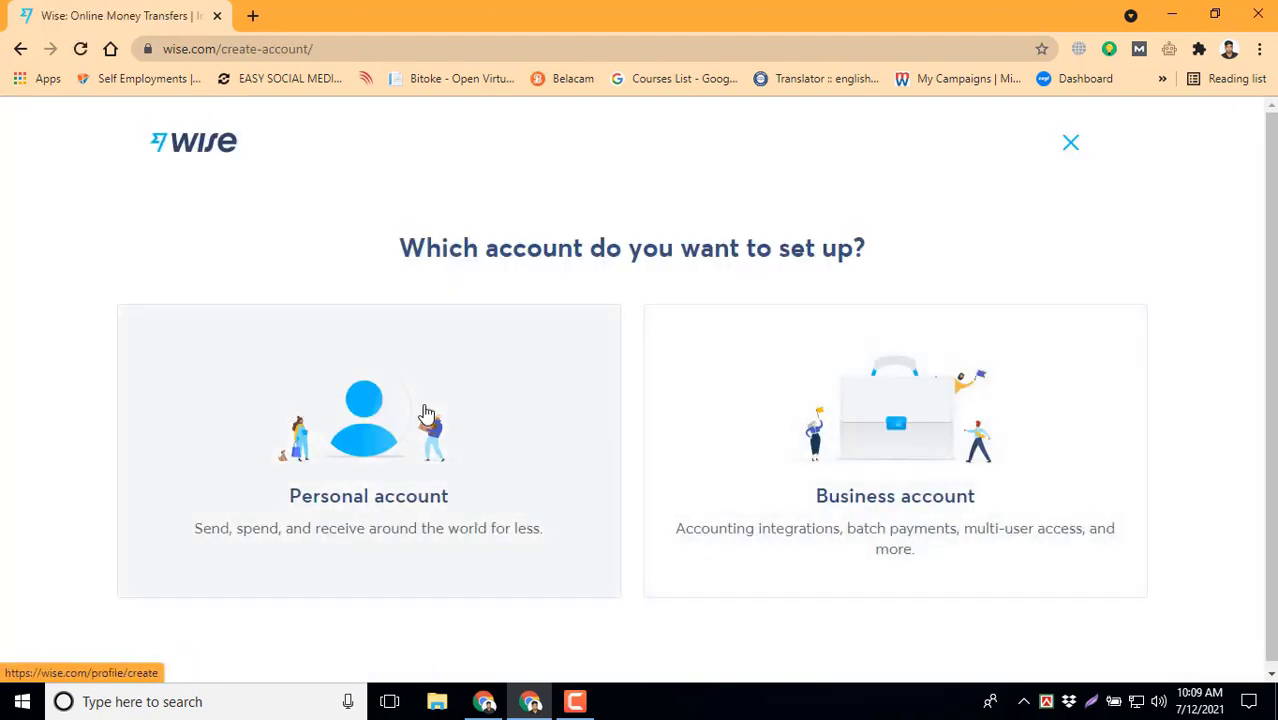
click(358, 420)
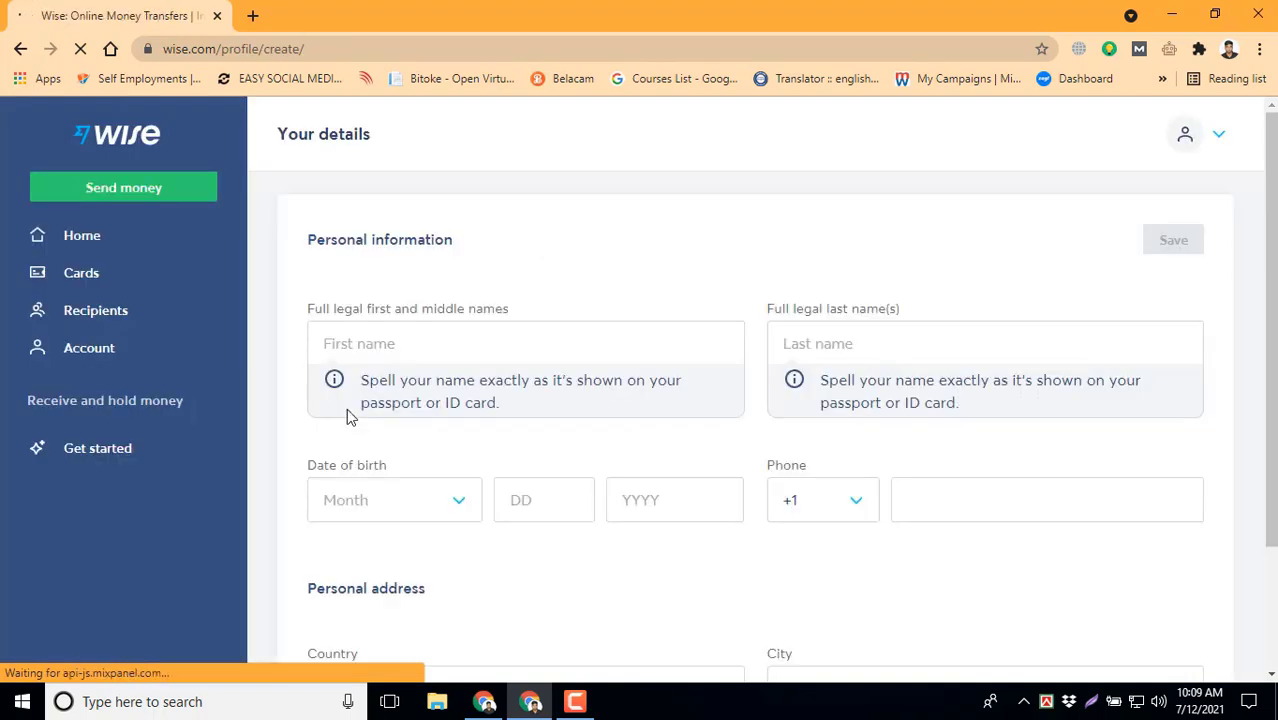
Enter the account holder's first/middle names and last name.
click(415, 356)
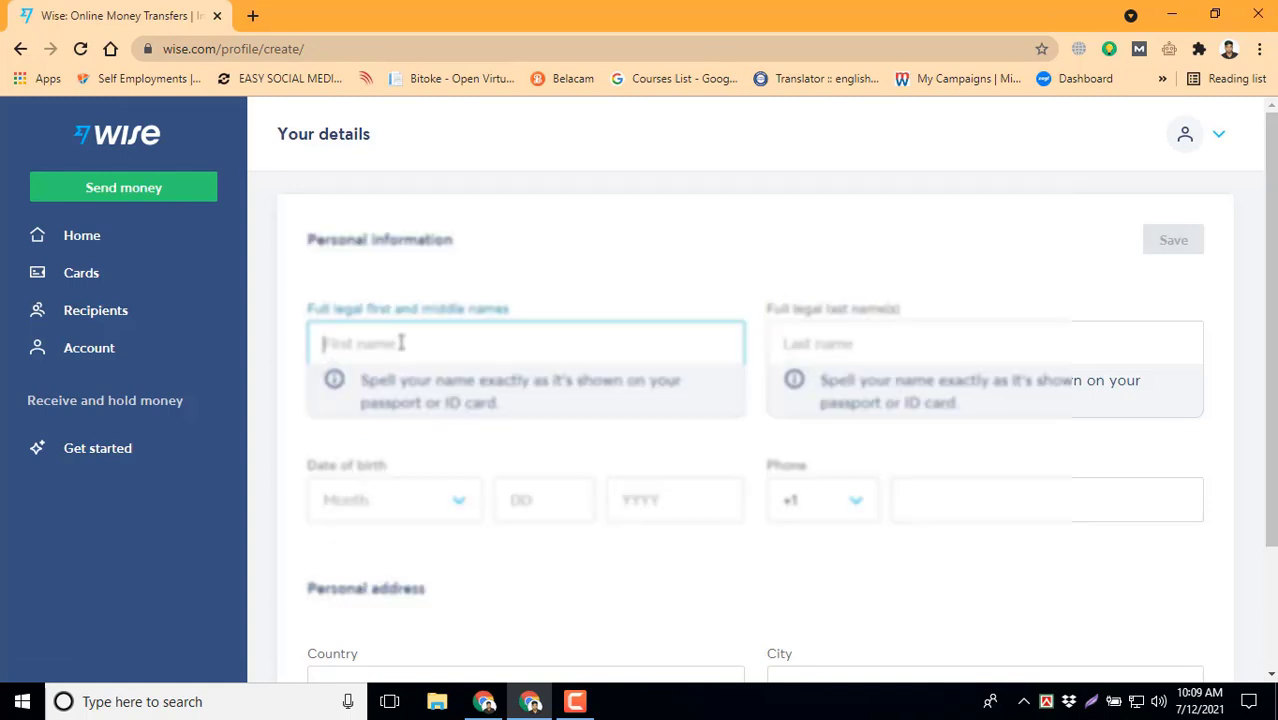
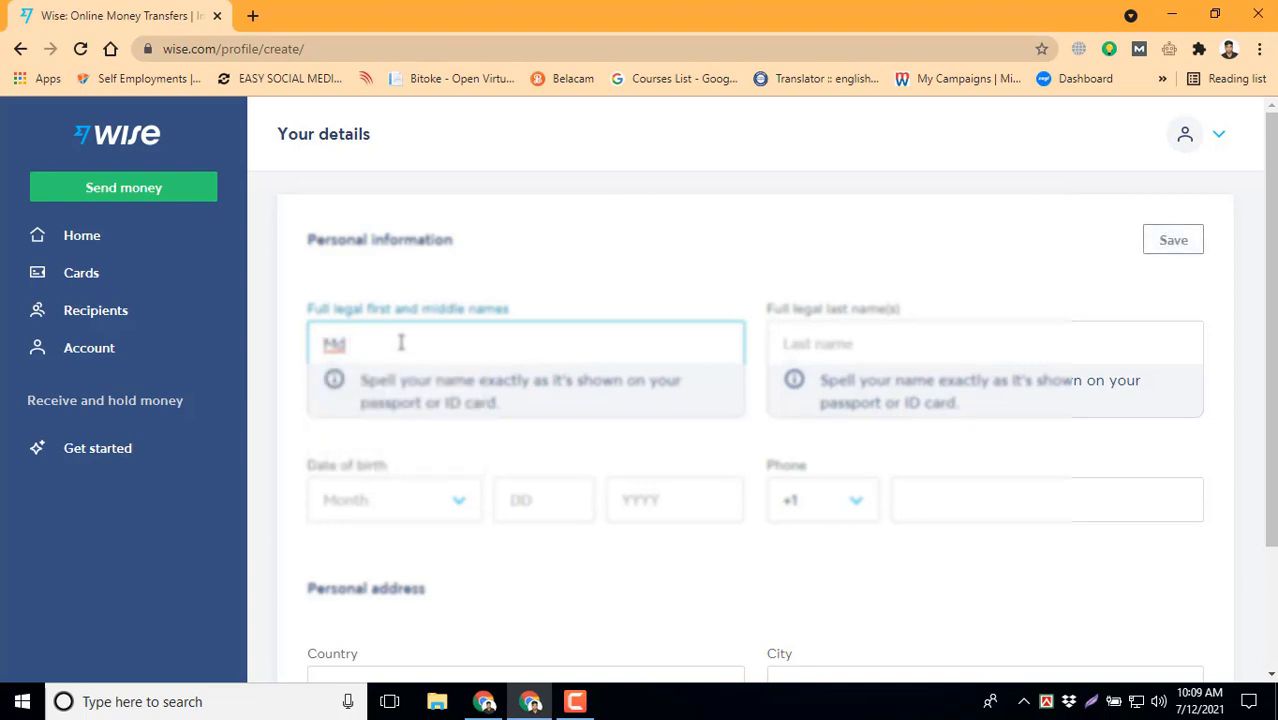
click(899, 348)
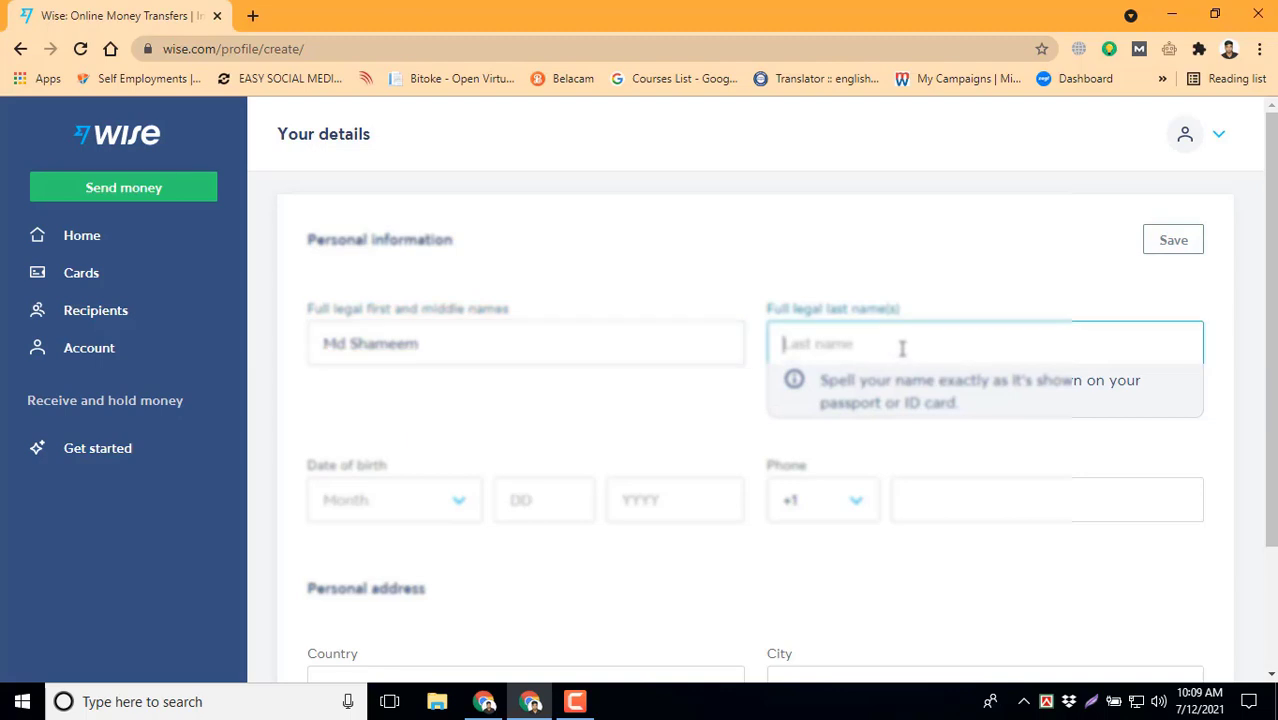
Set the date of birth to Nov 03 2021.
scroll(735, 400, down, 1)
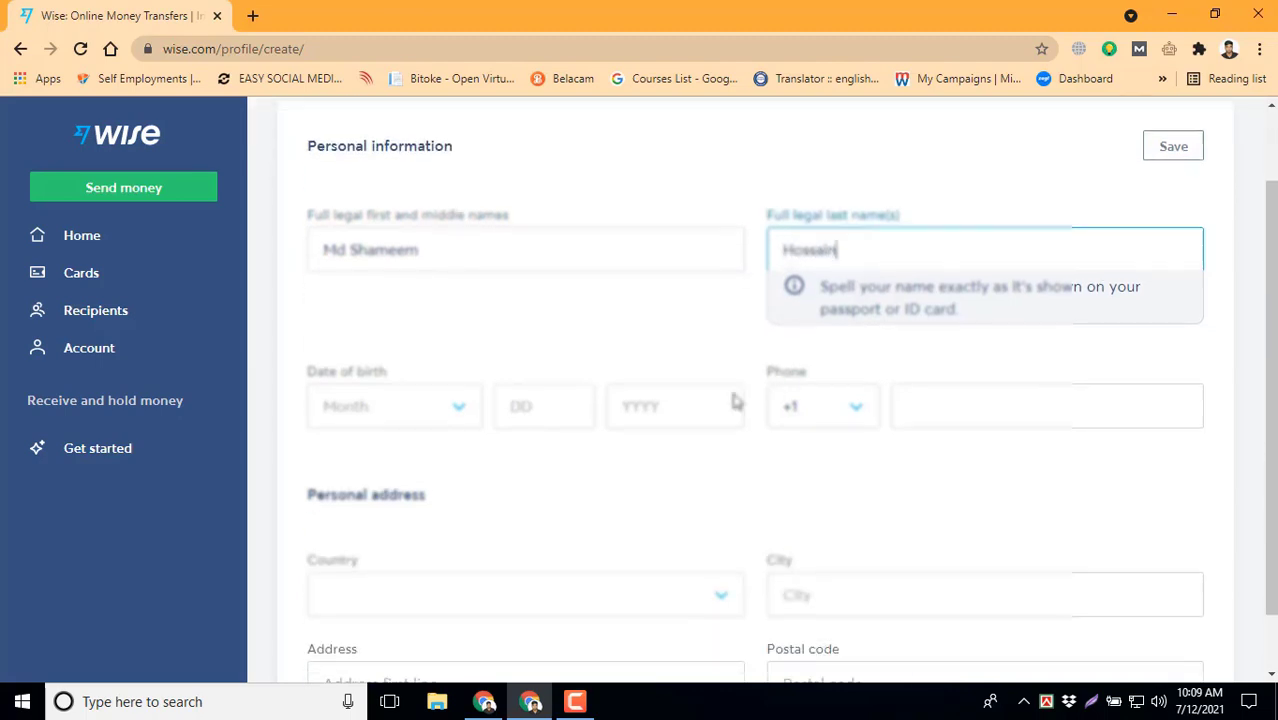
click(454, 420)
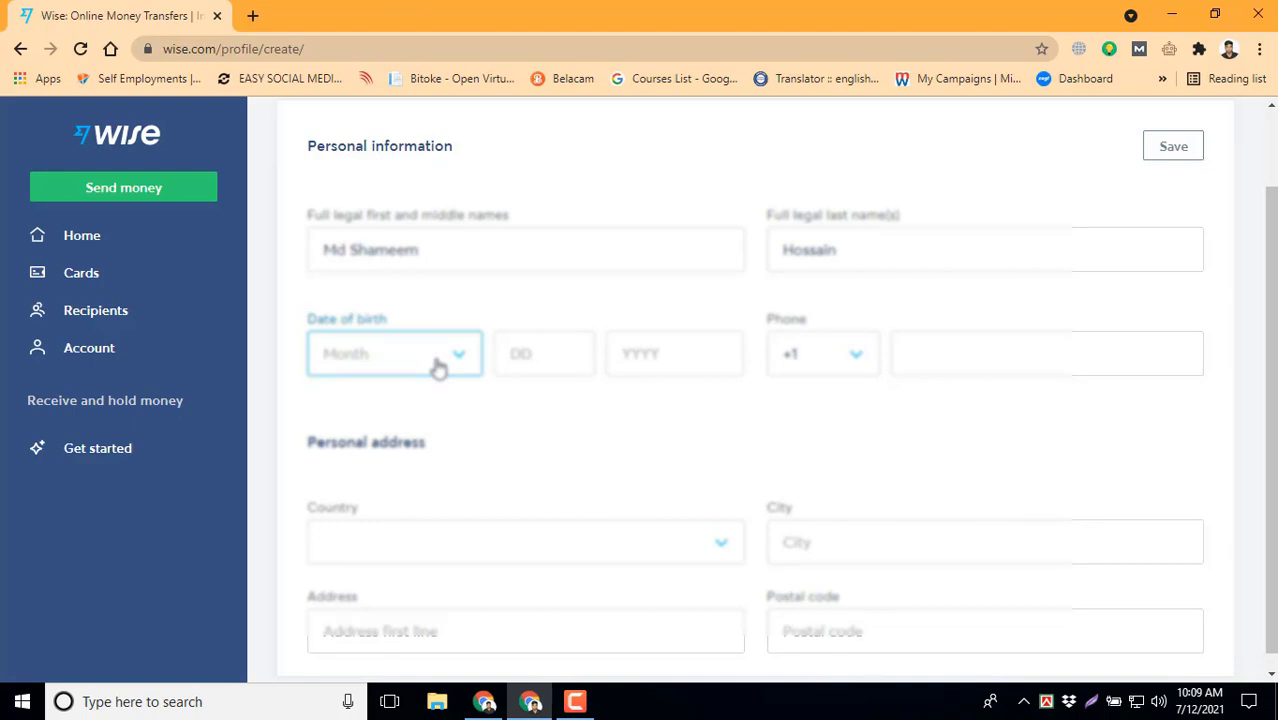
click(437, 367)
scroll(440, 520, down, 1)
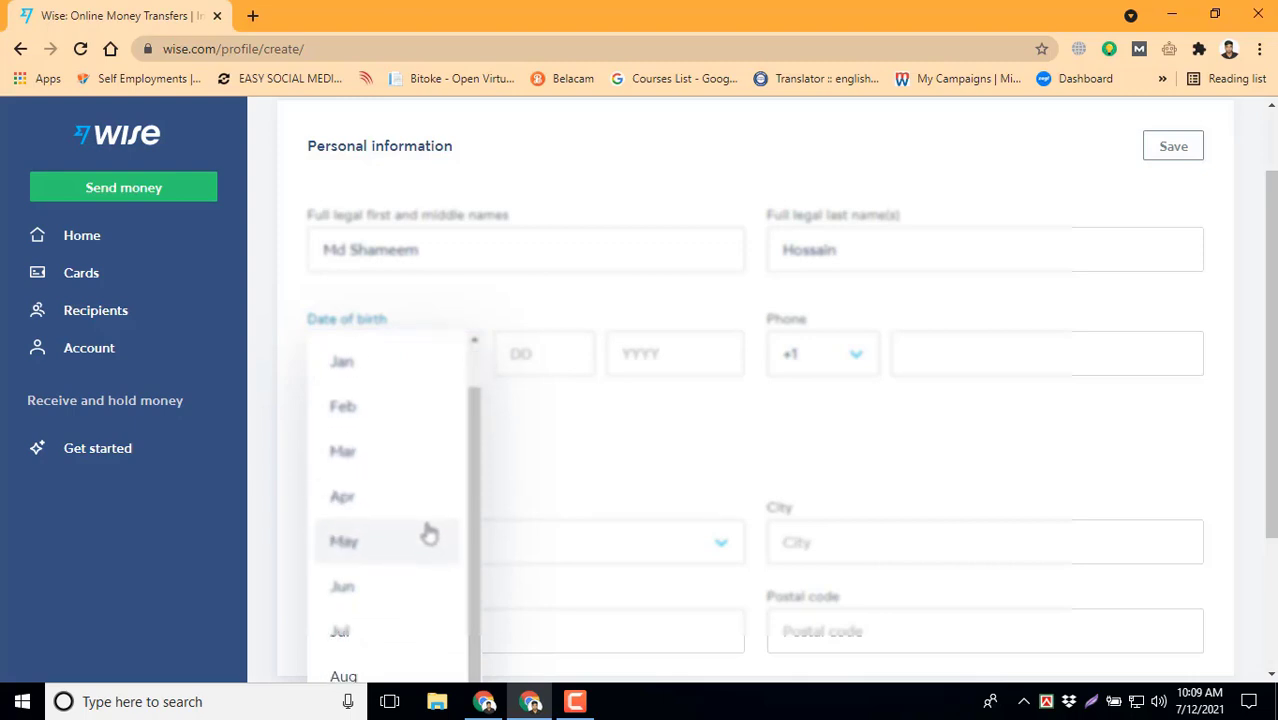
scroll(370, 670, down, 3)
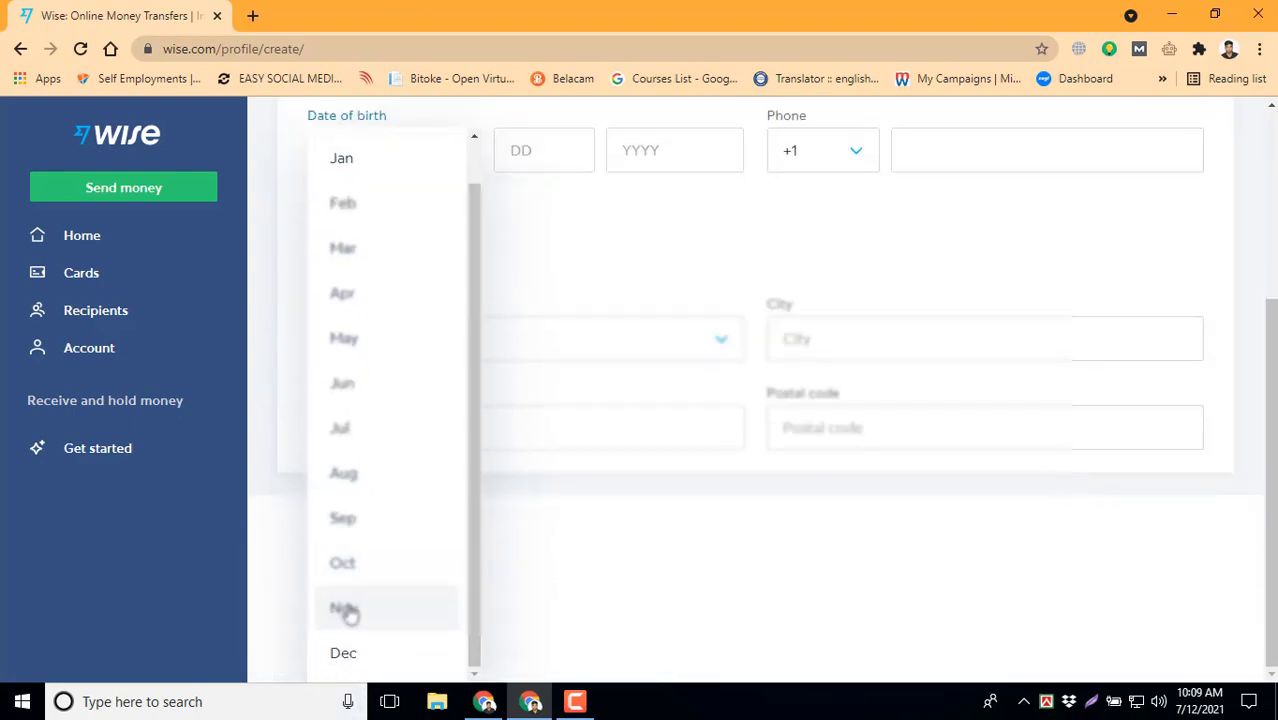
click(351, 613)
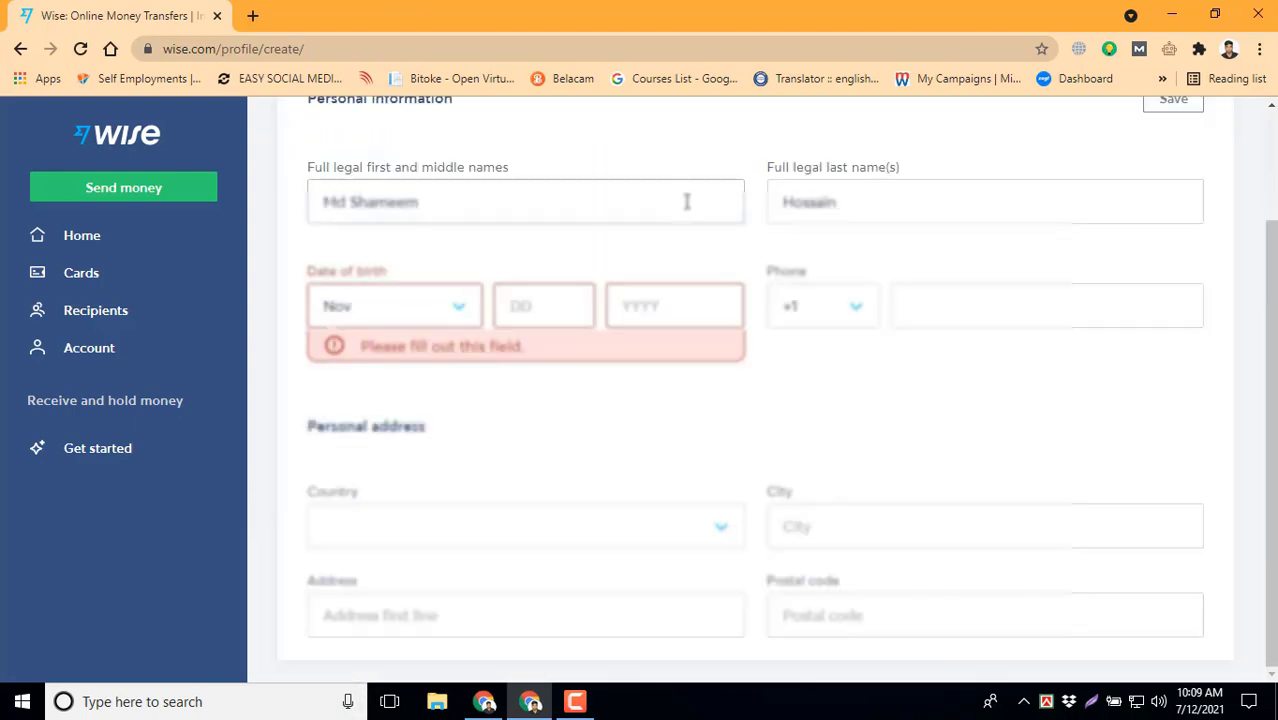
click(540, 309)
text(03)
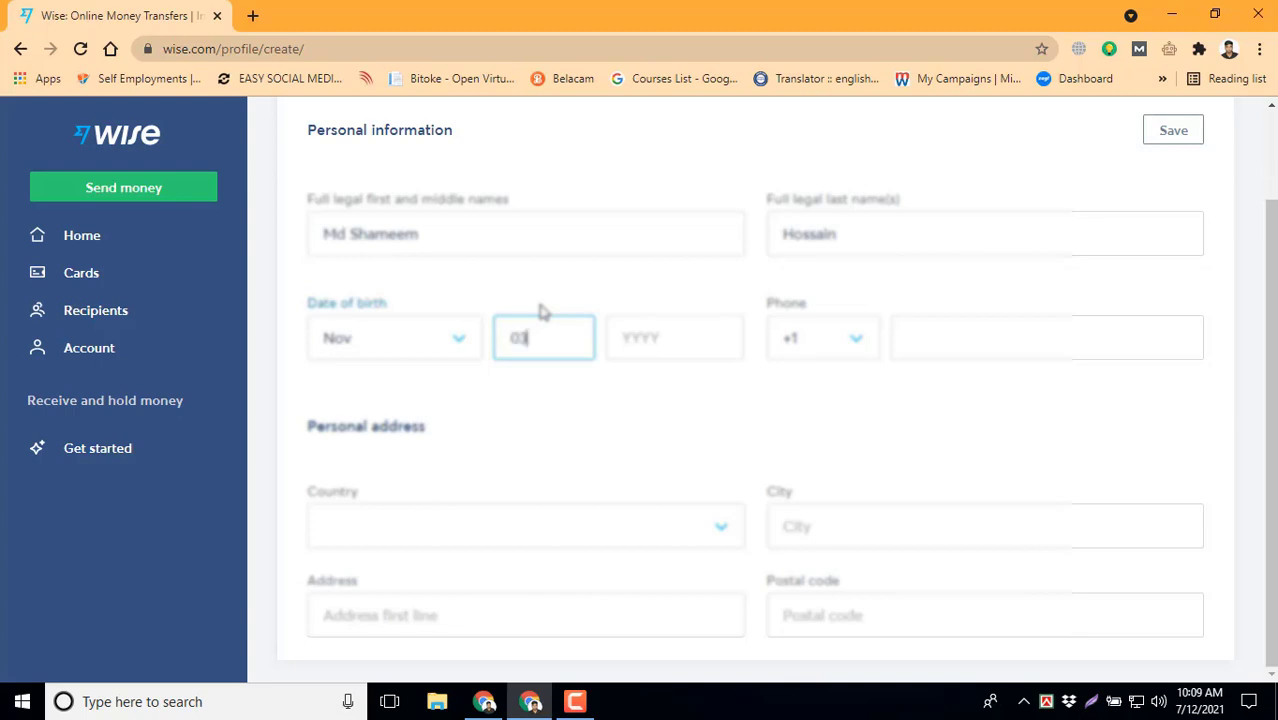
click(660, 333)
text(2)
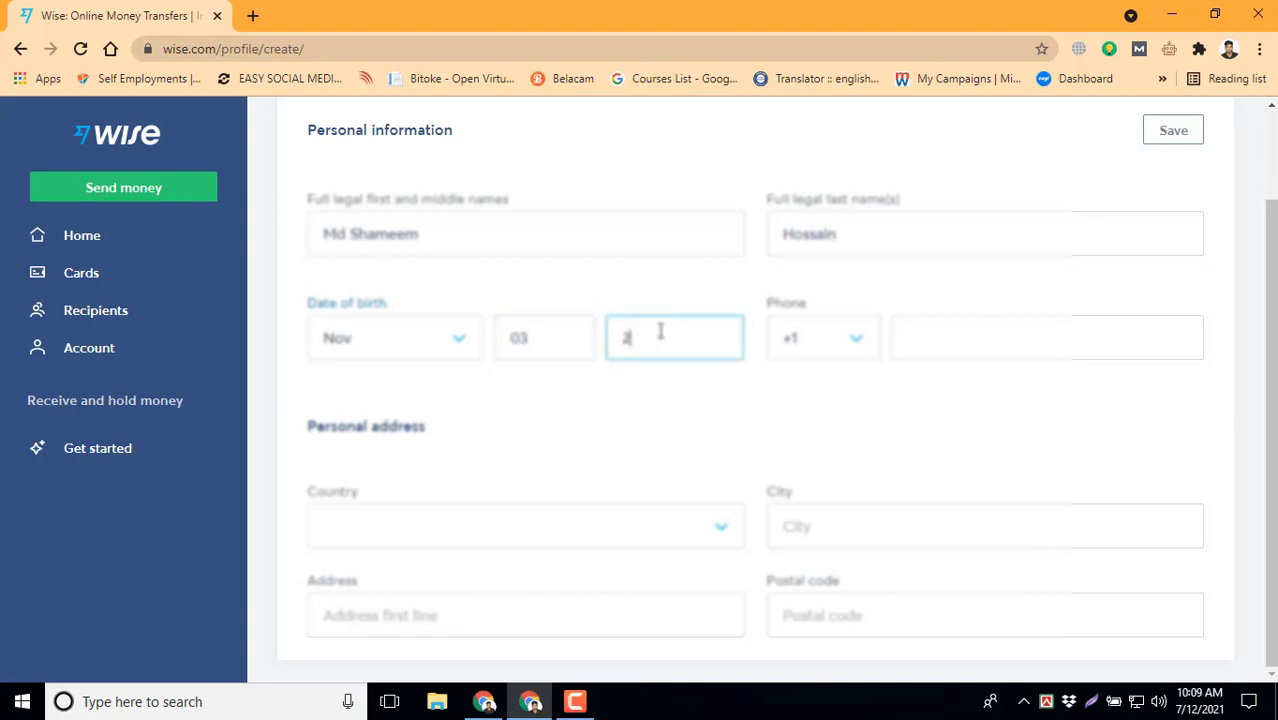
text(021)
click(740, 378)
click(935, 333)
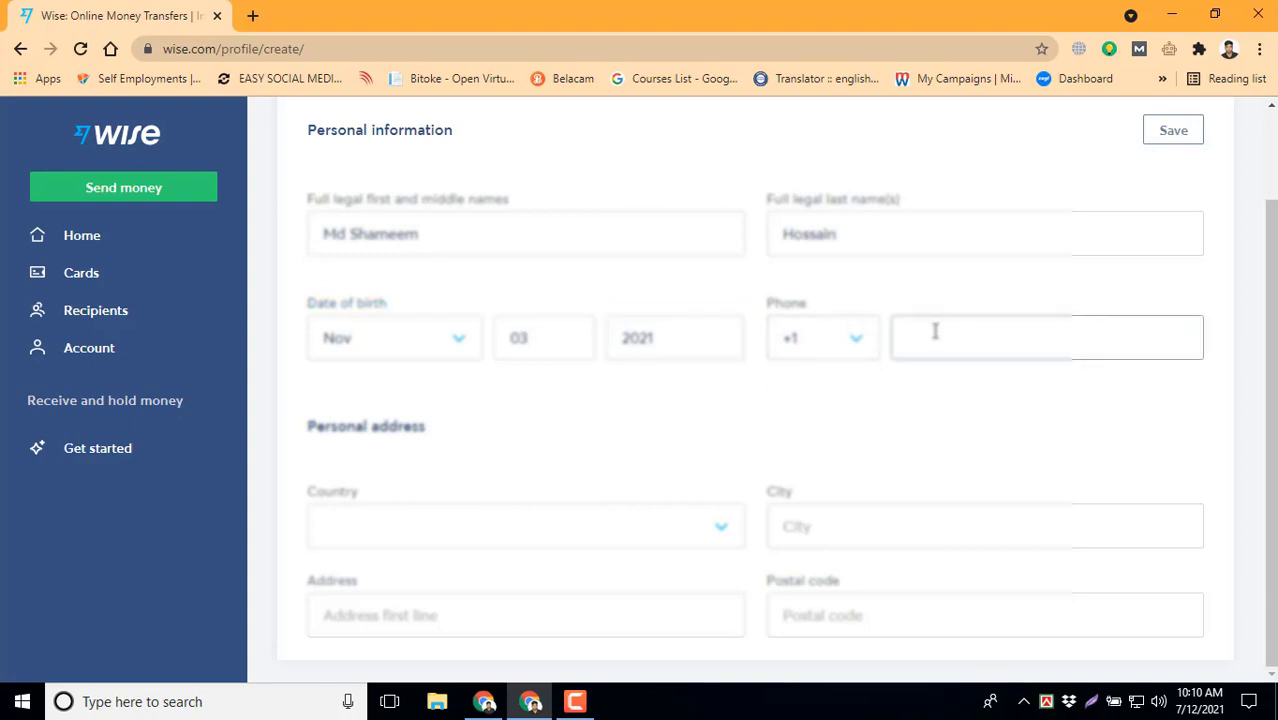
Set the phone prefix to +880 Bangladesh and enter the phone number.
click(828, 355)
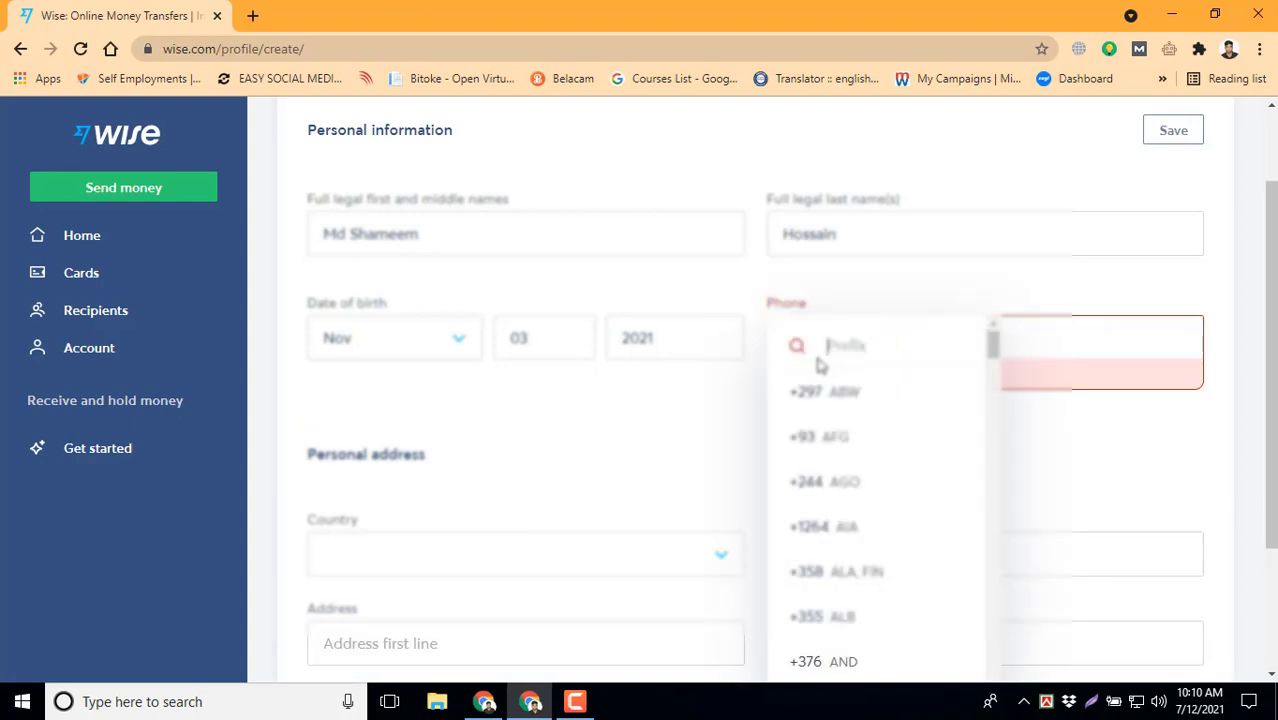
text(ban)
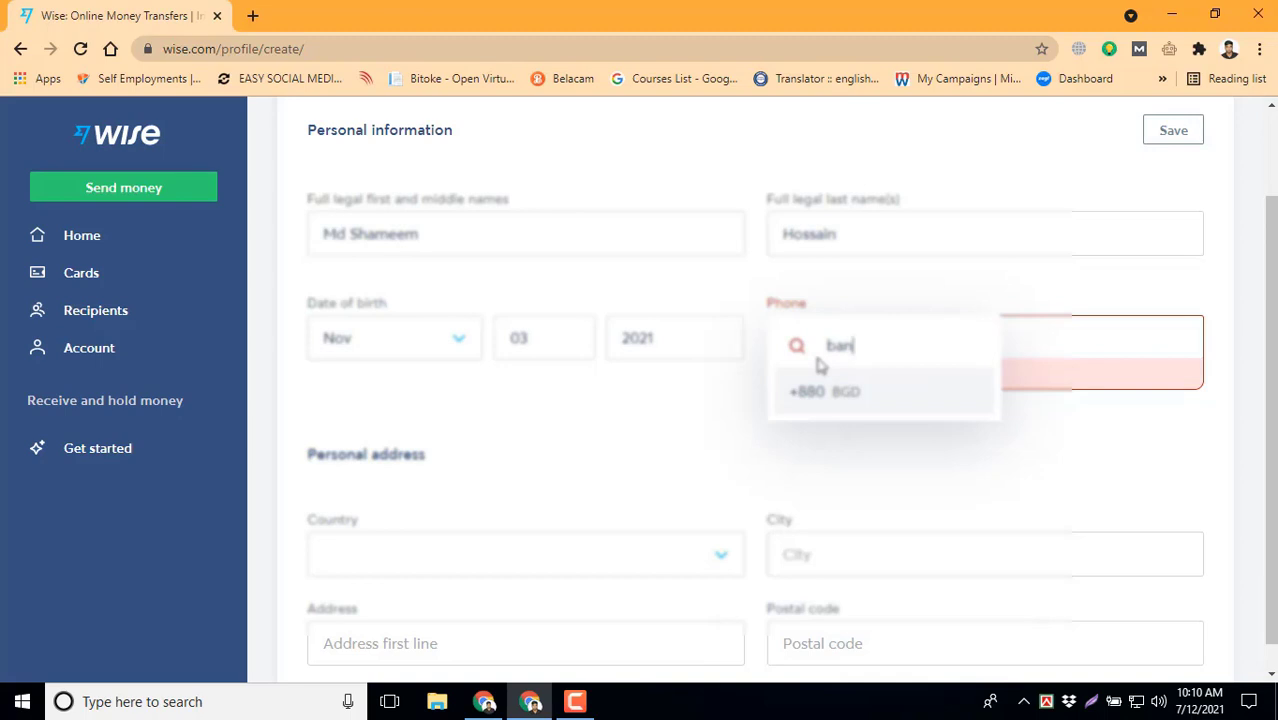
key(BackSpace)
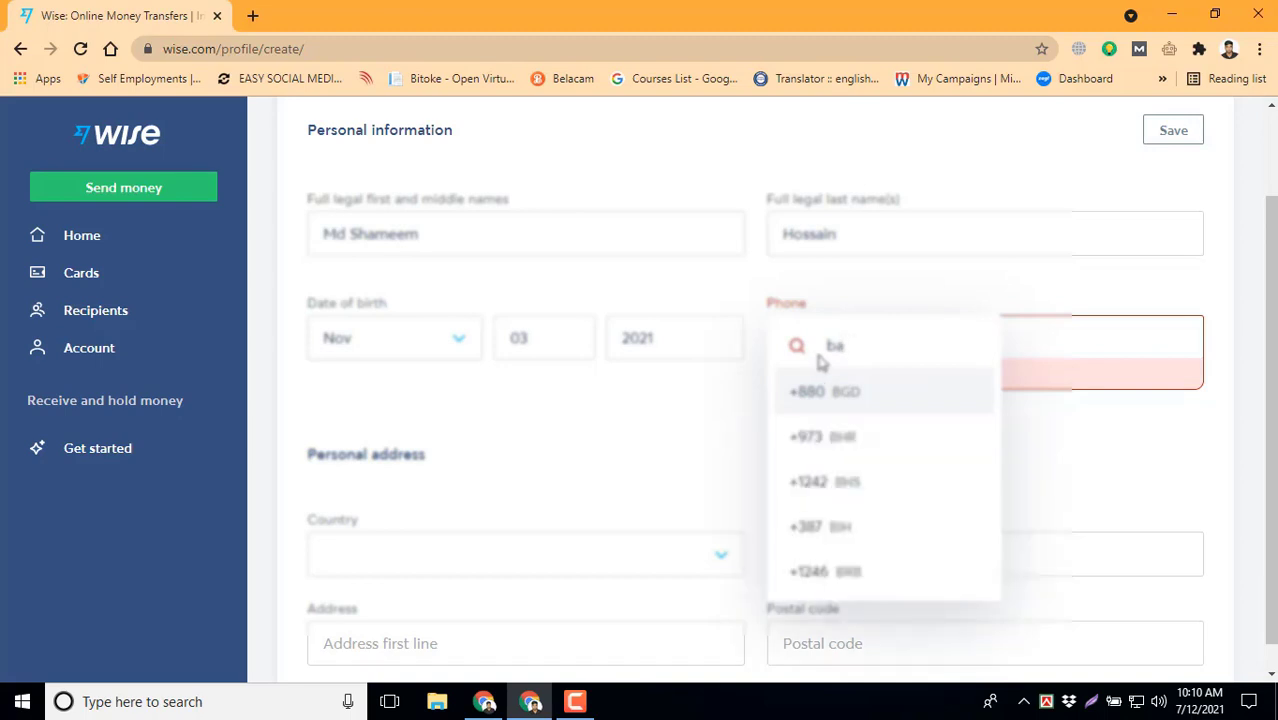
scroll(850, 403, down, 1)
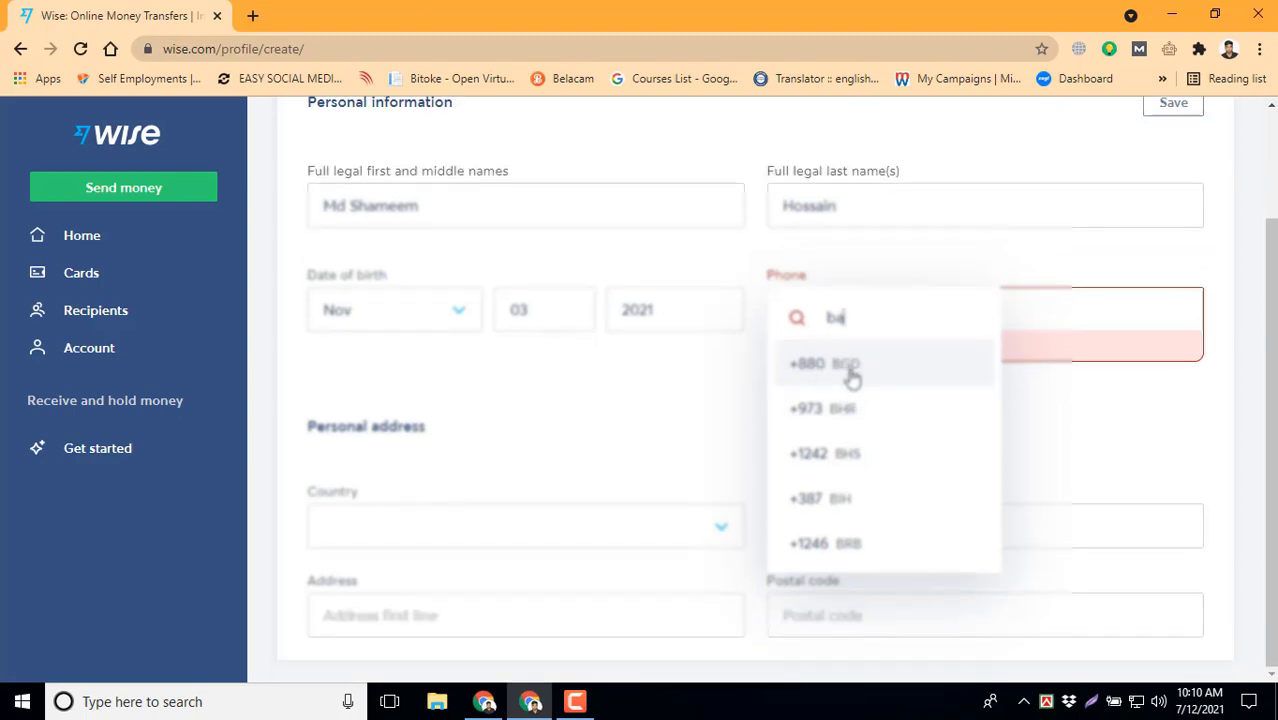
click(852, 376)
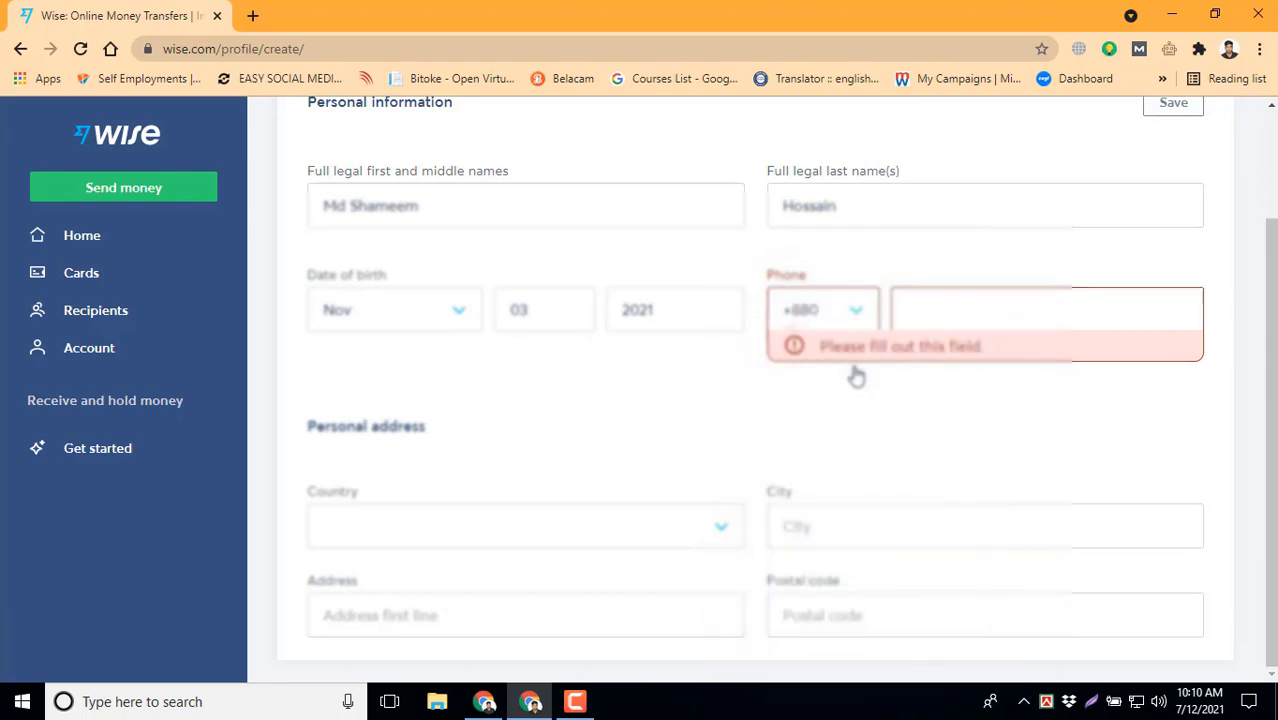
click(950, 318)
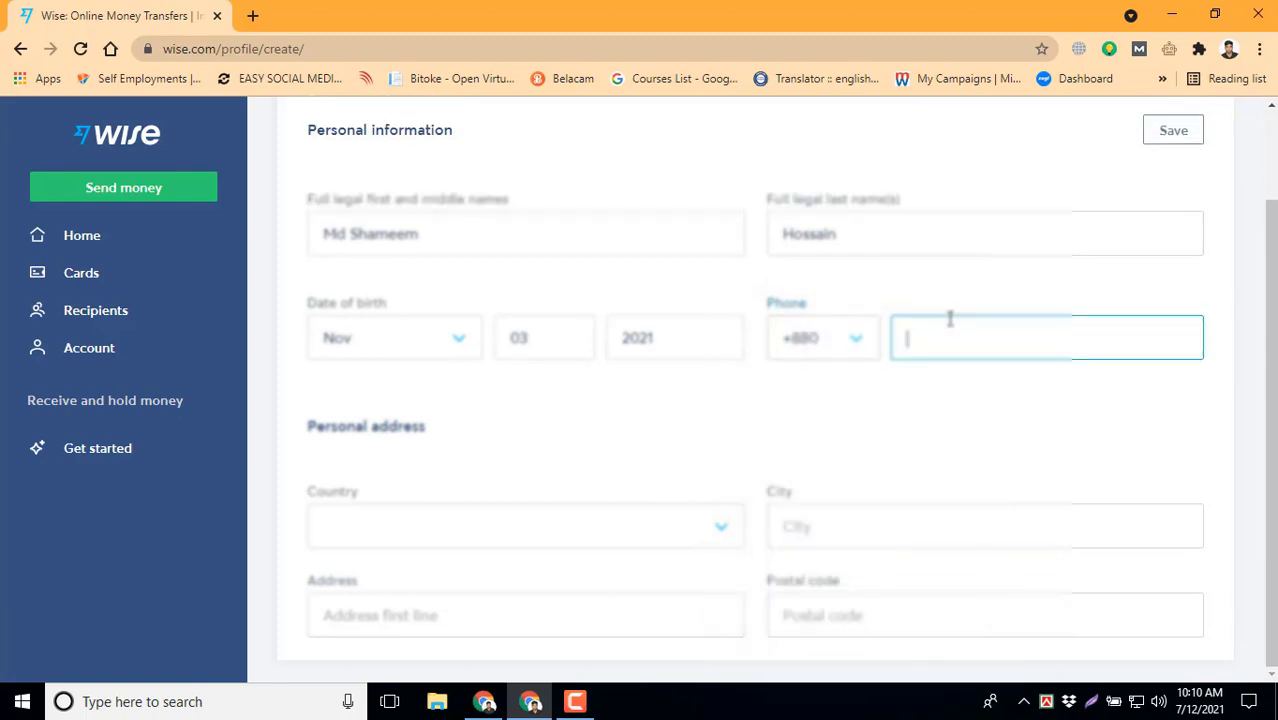
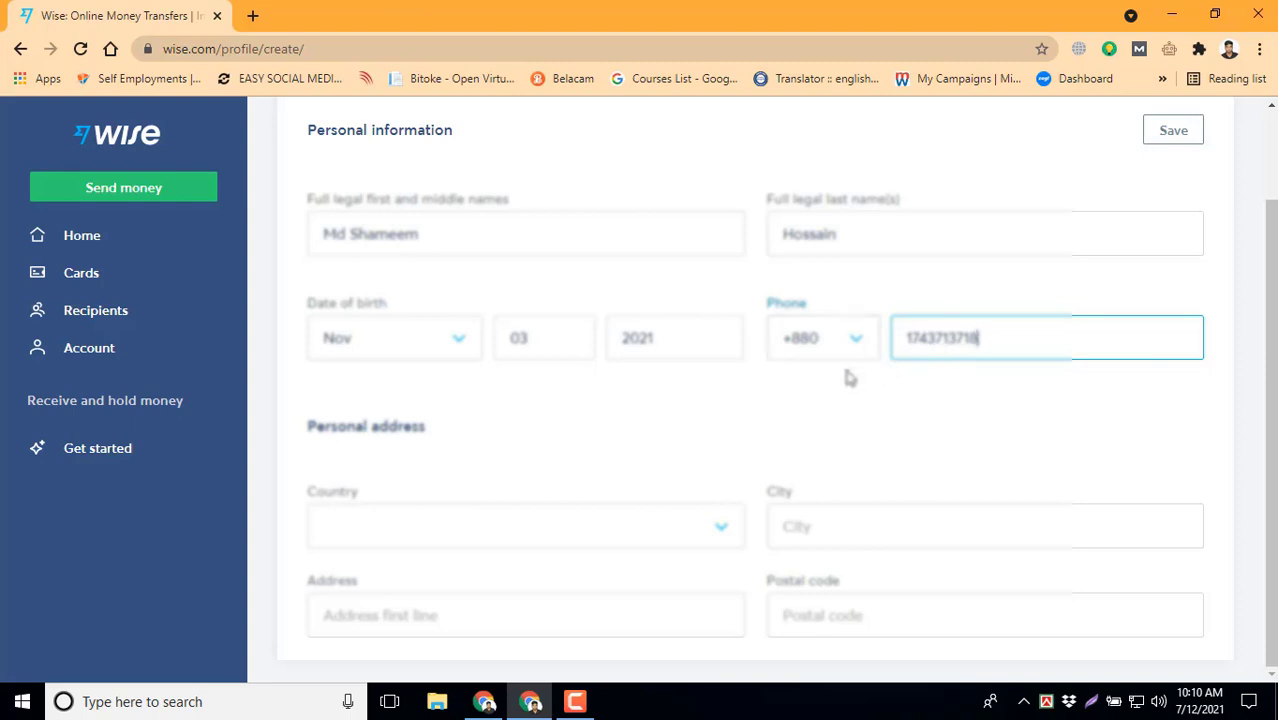
click(873, 397)
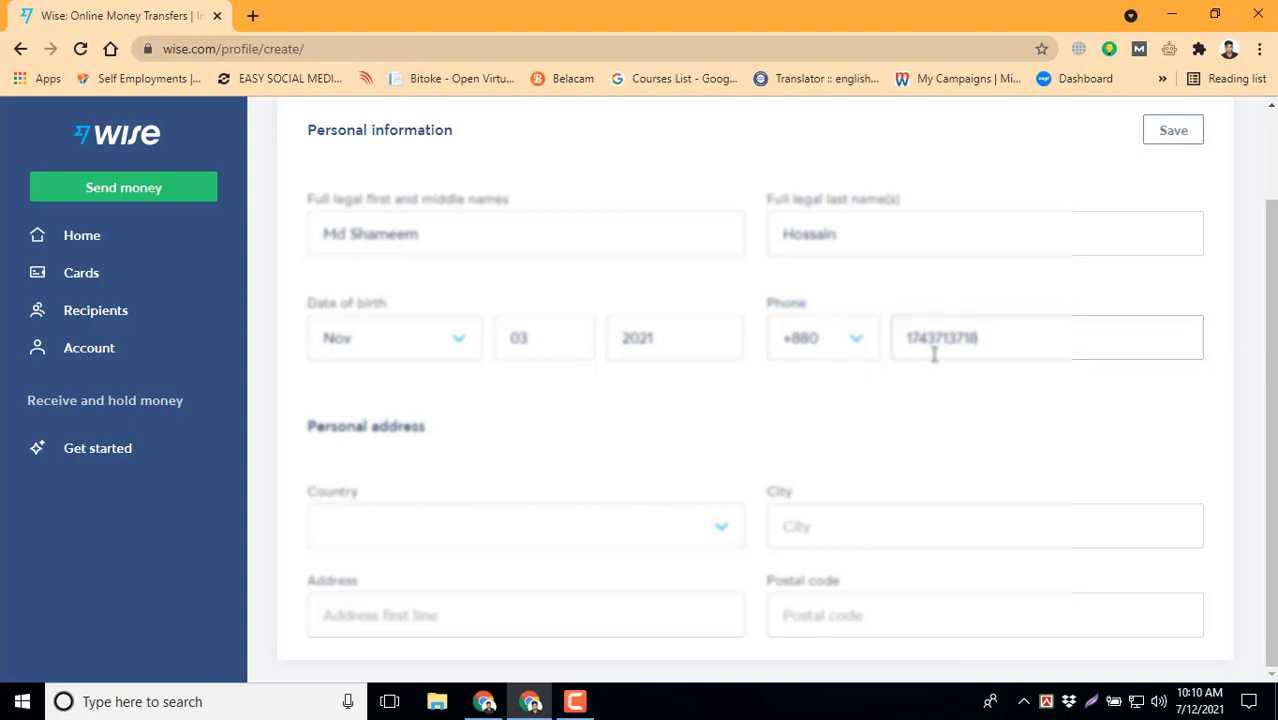
Set the address country to Bangladesh and accept the suggested city.
click(417, 531)
text(ban)
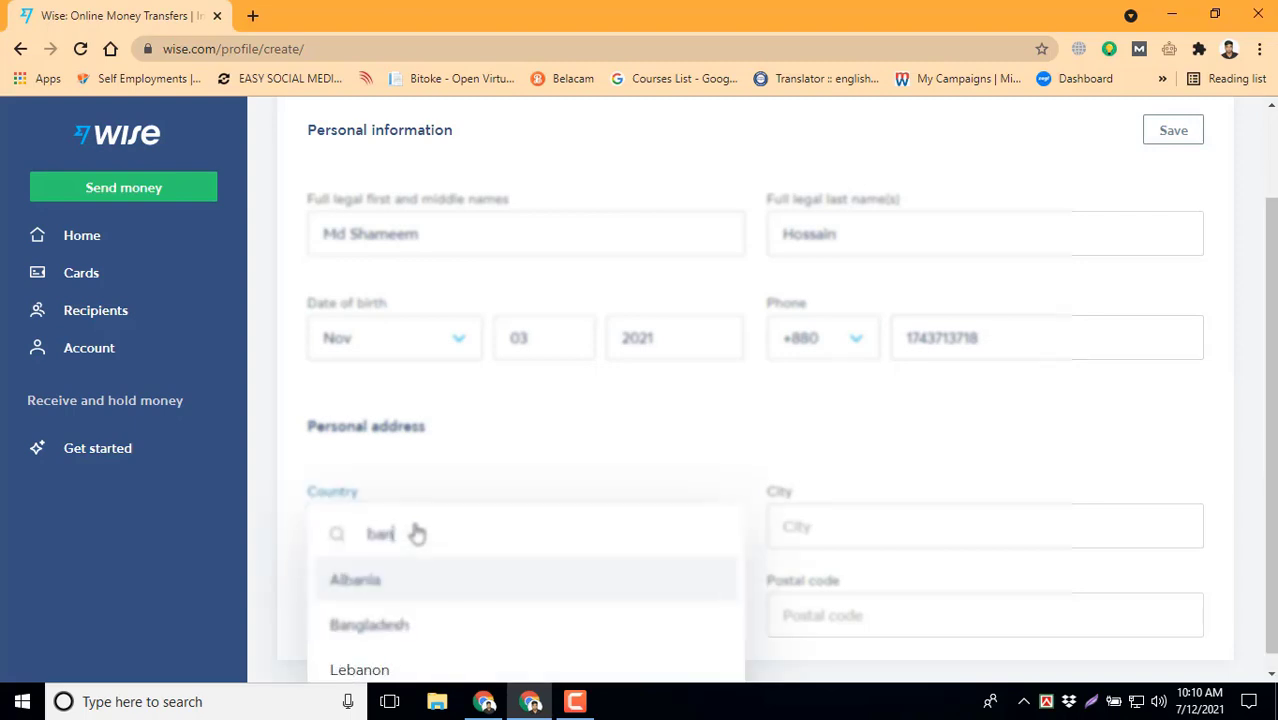
click(428, 626)
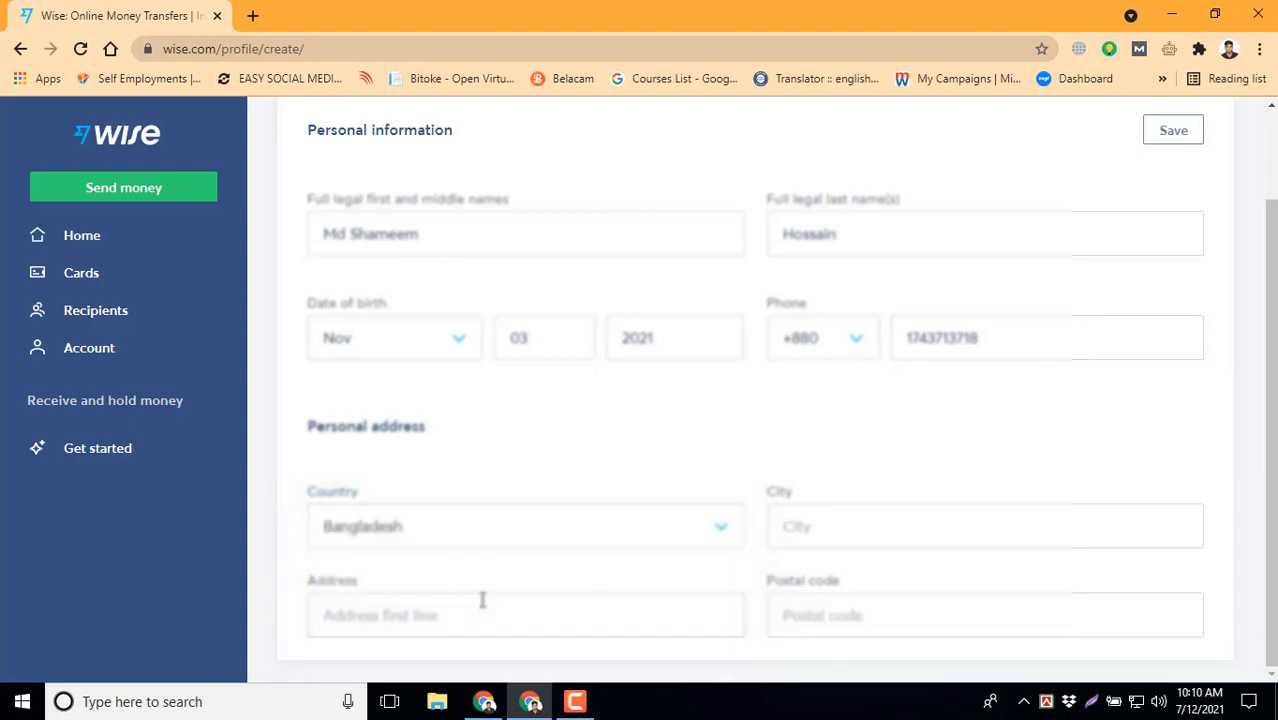
click(948, 531)
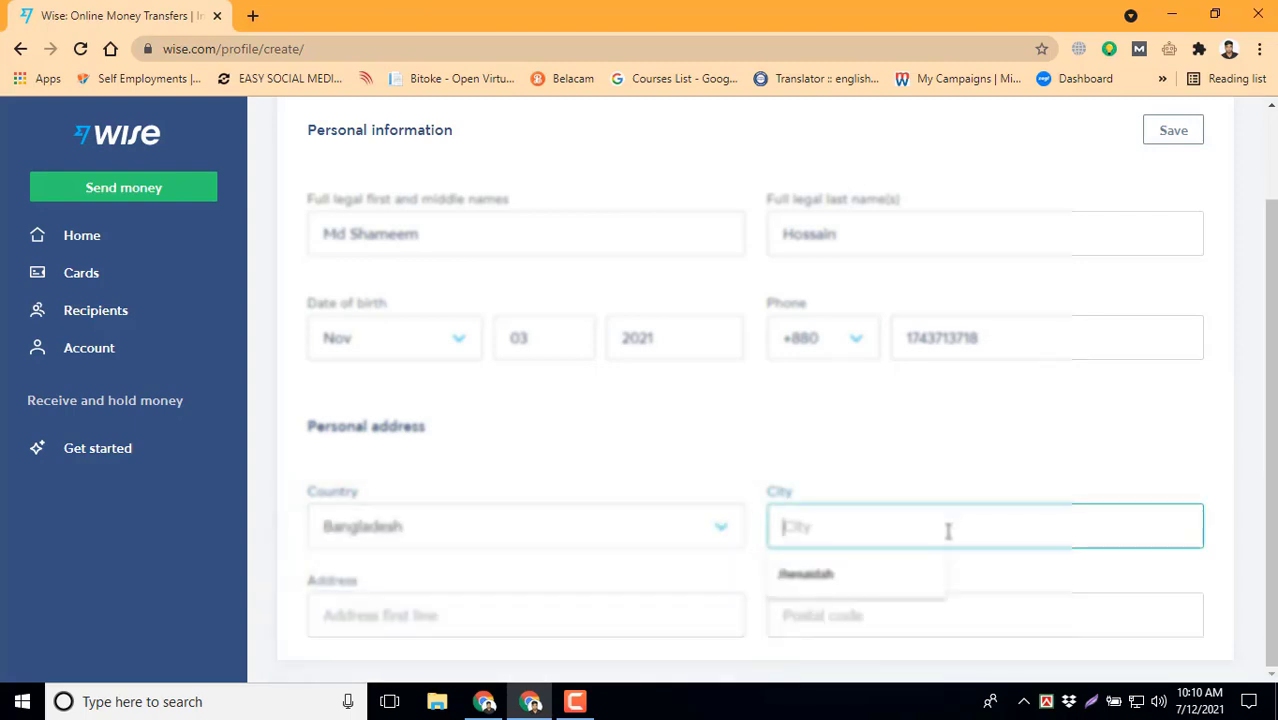
click(873, 576)
scroll(888, 542, down, 1)
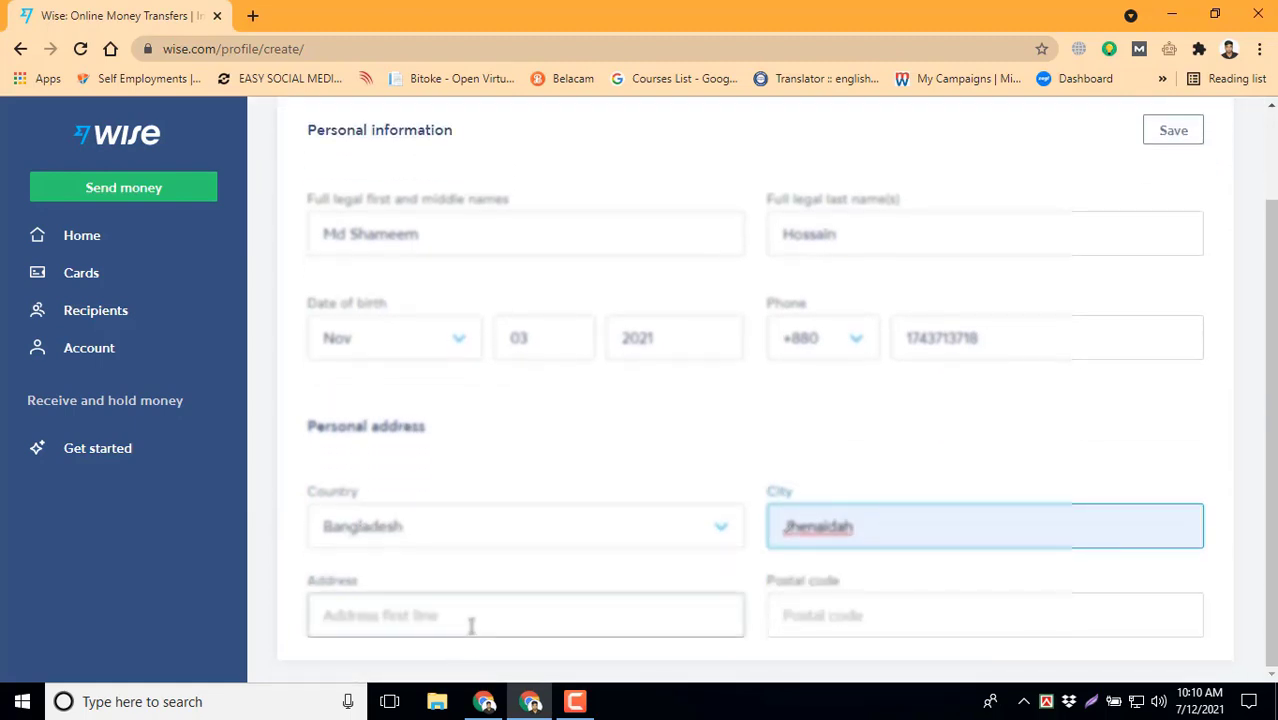
Enter the street address and postal code.
click(472, 622)
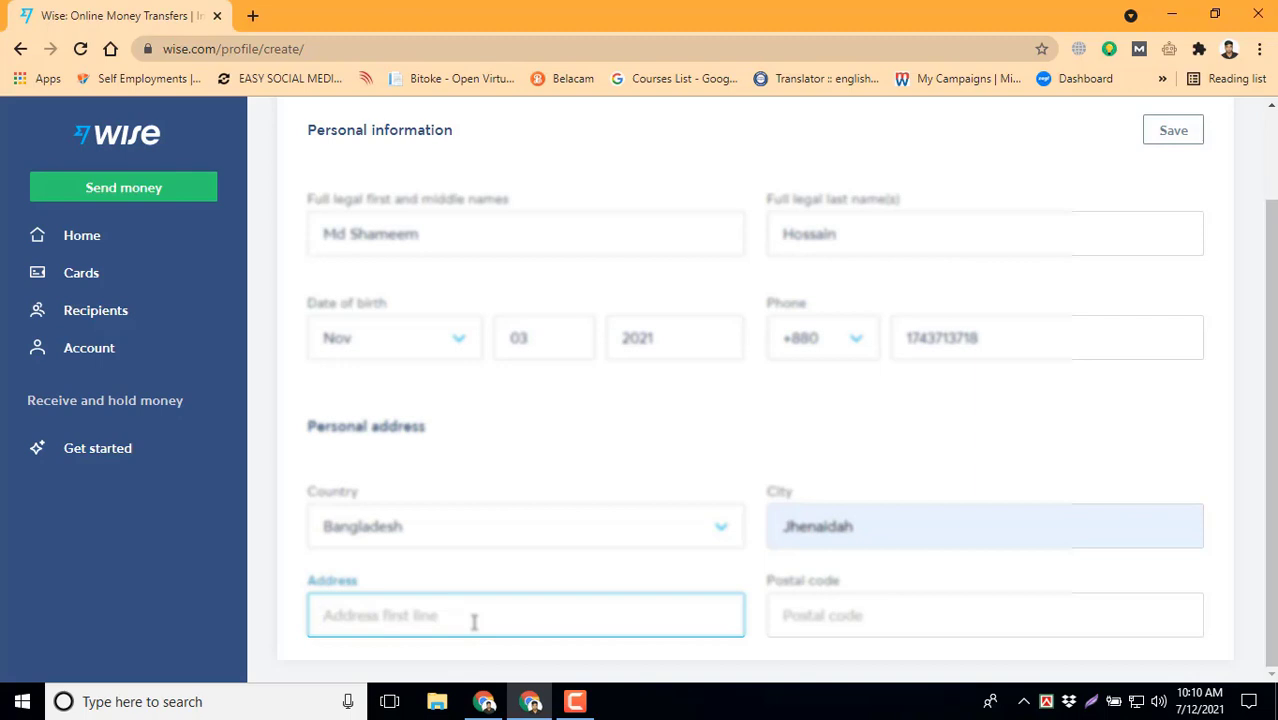
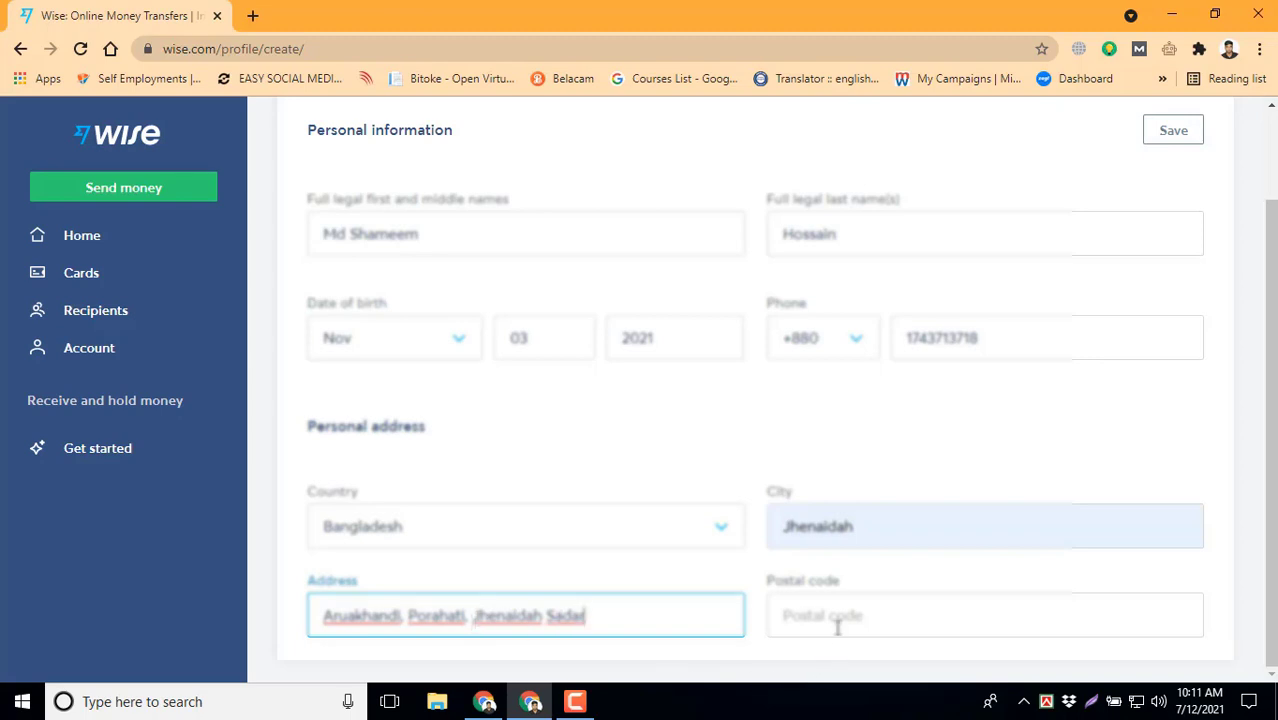
click(836, 619)
text(7300)
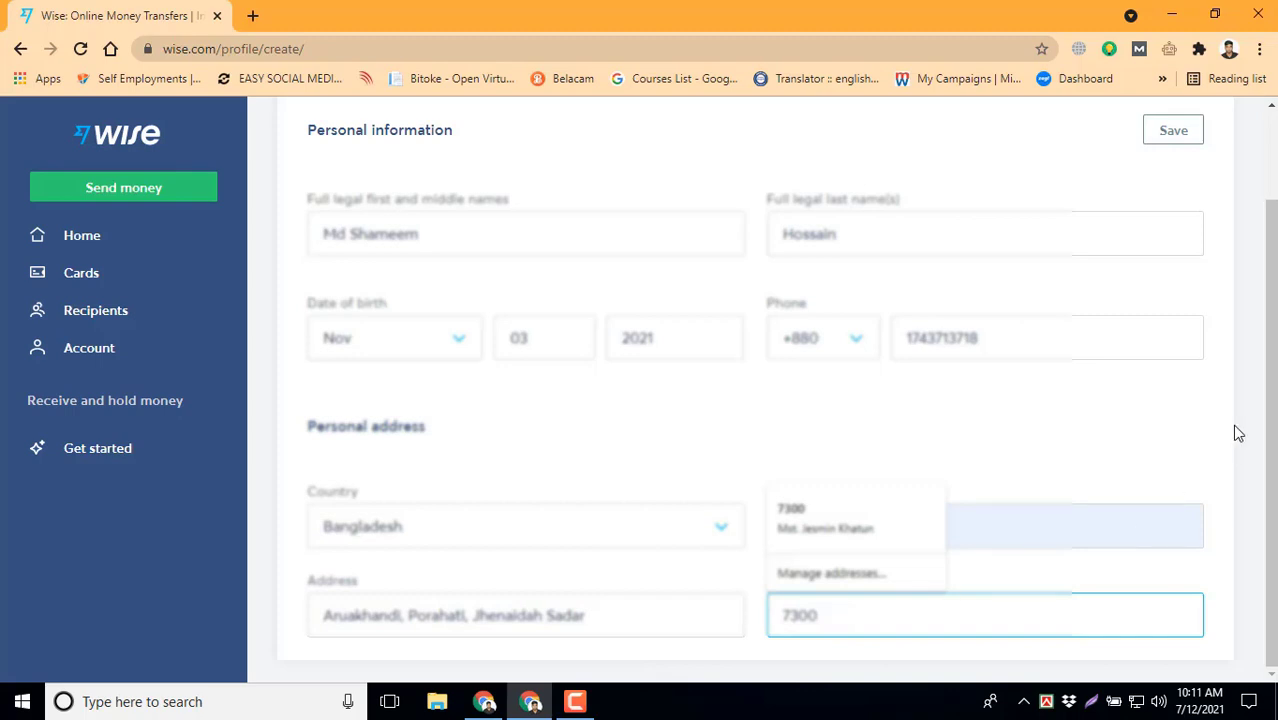
click(1147, 436)
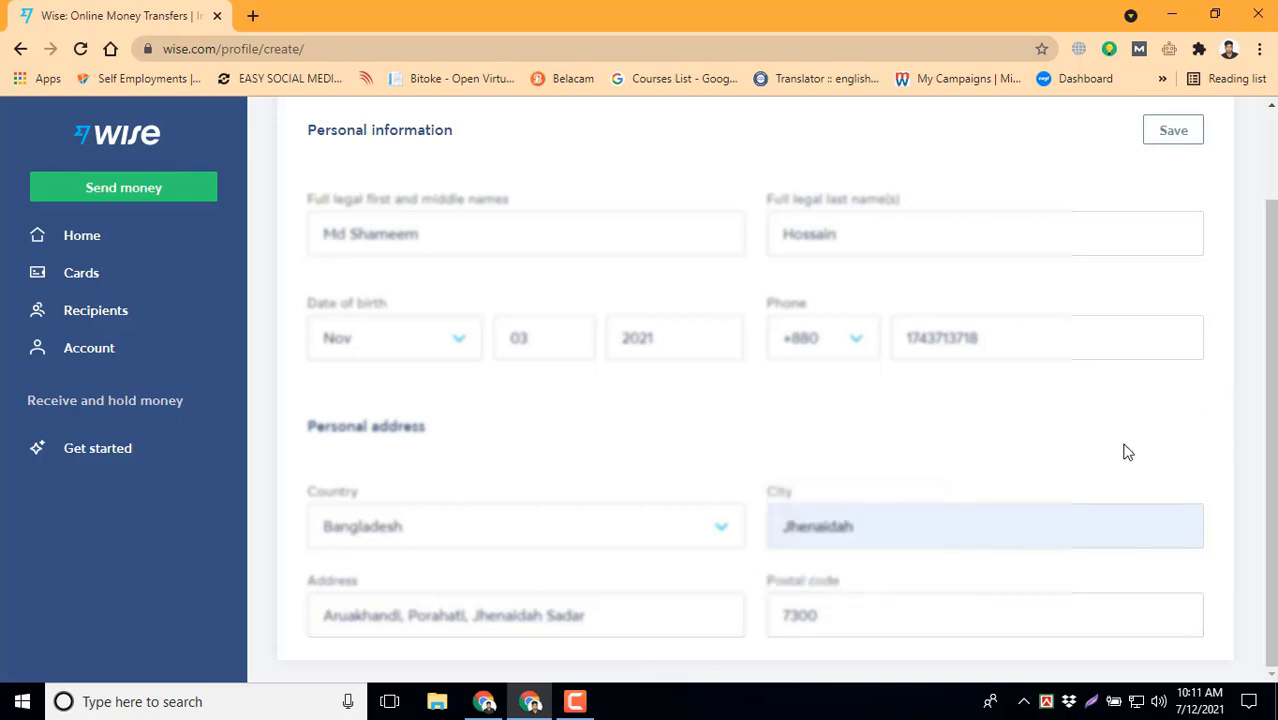
scroll(1167, 529, up, 2)
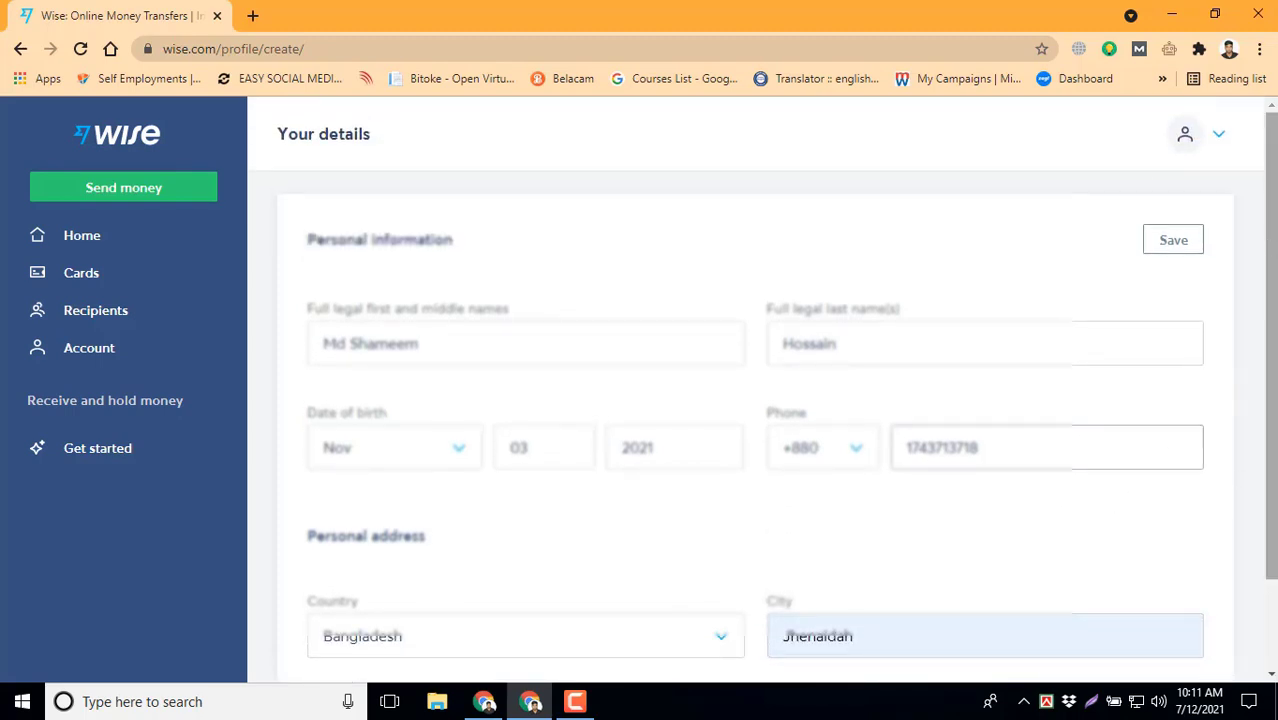
Save the personal details, triggering phone verification.
click(1197, 250)
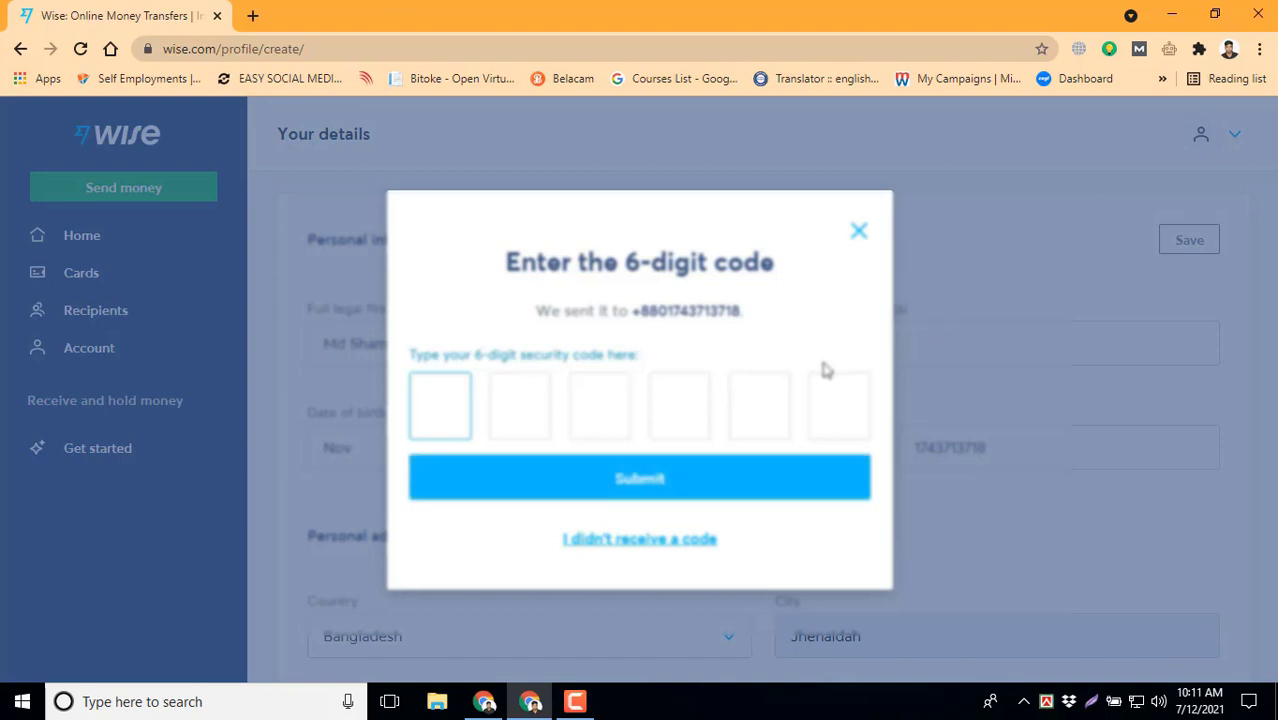
click(574, 705)
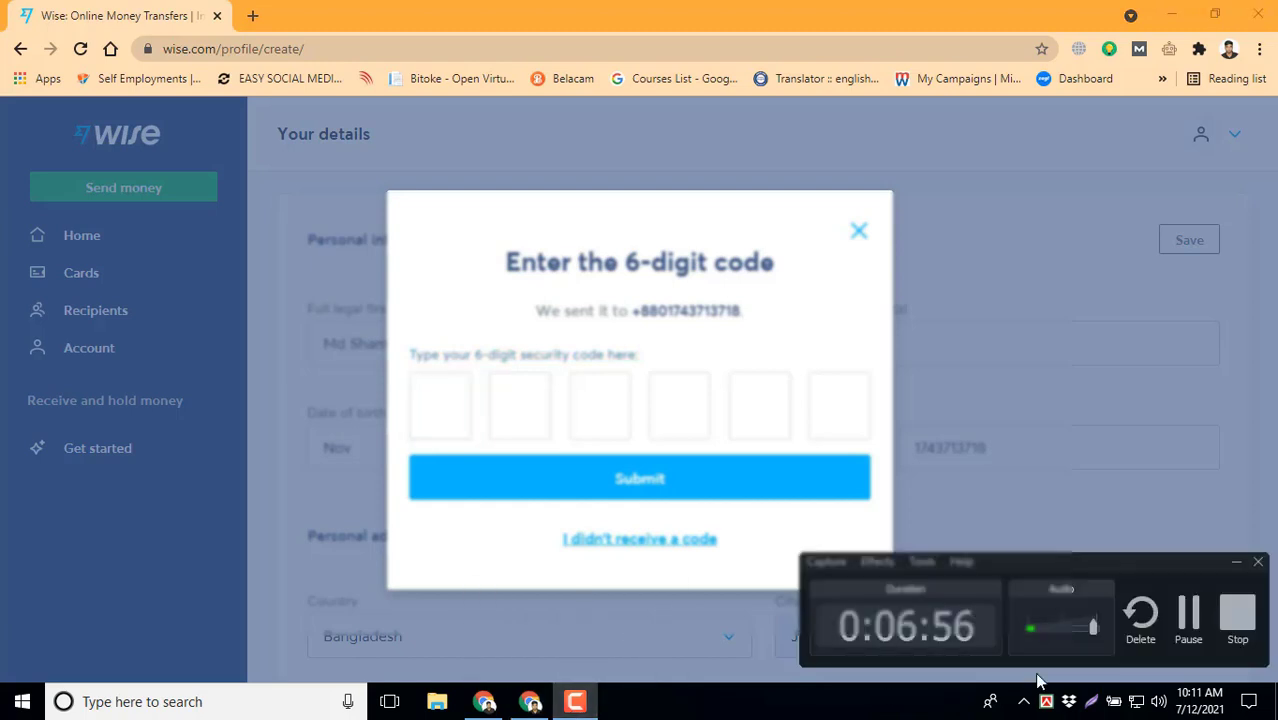
click(1190, 628)
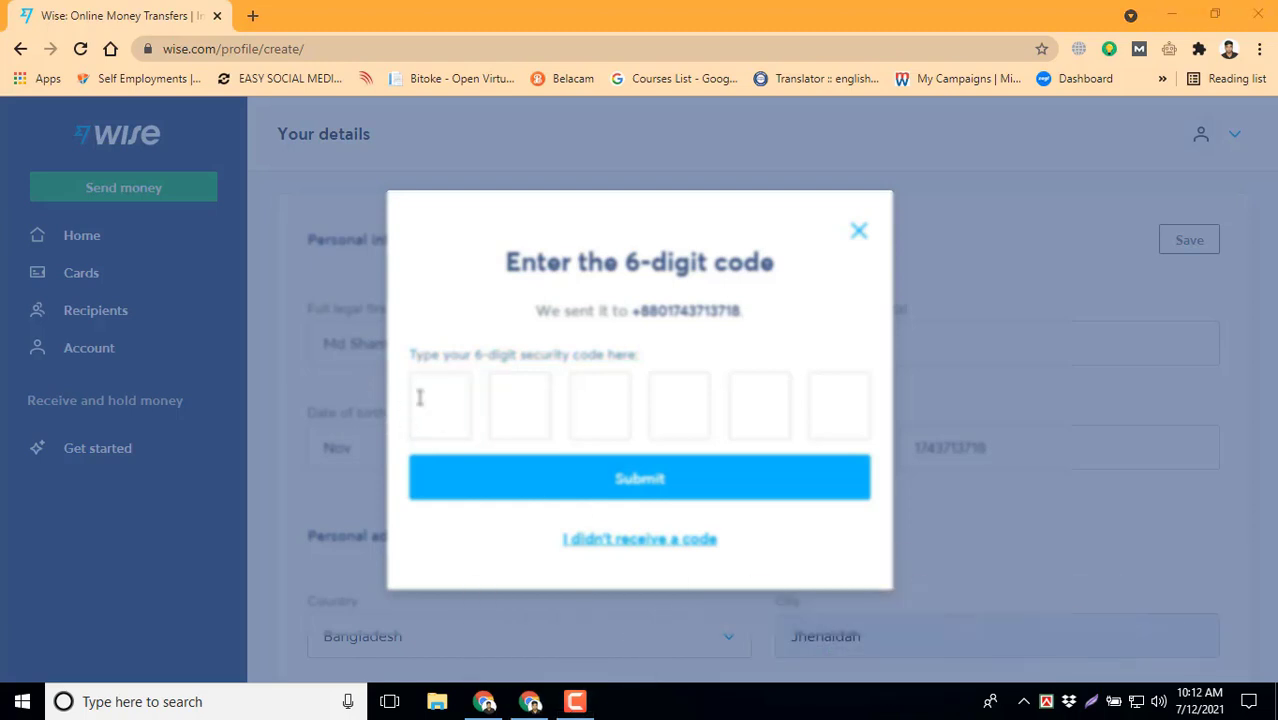
Enter the 6-digit SMS code, submit it twice, then close the rejected-code dialog.
click(446, 406)
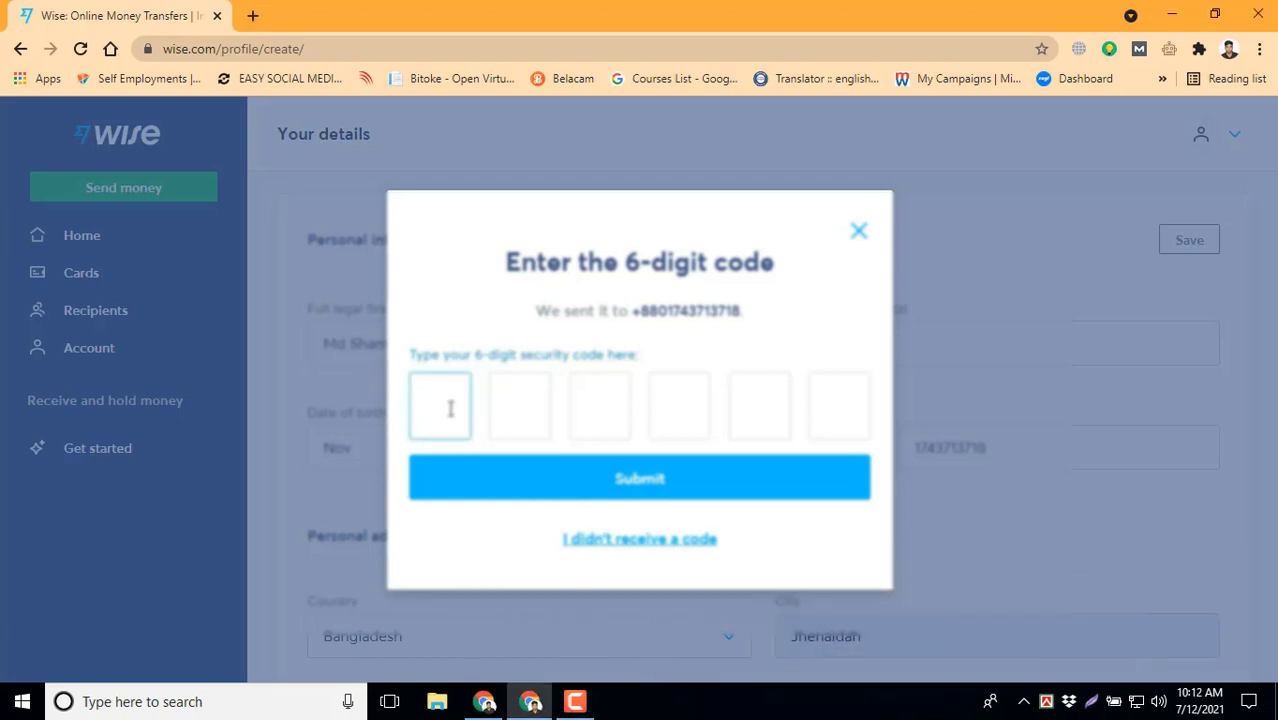
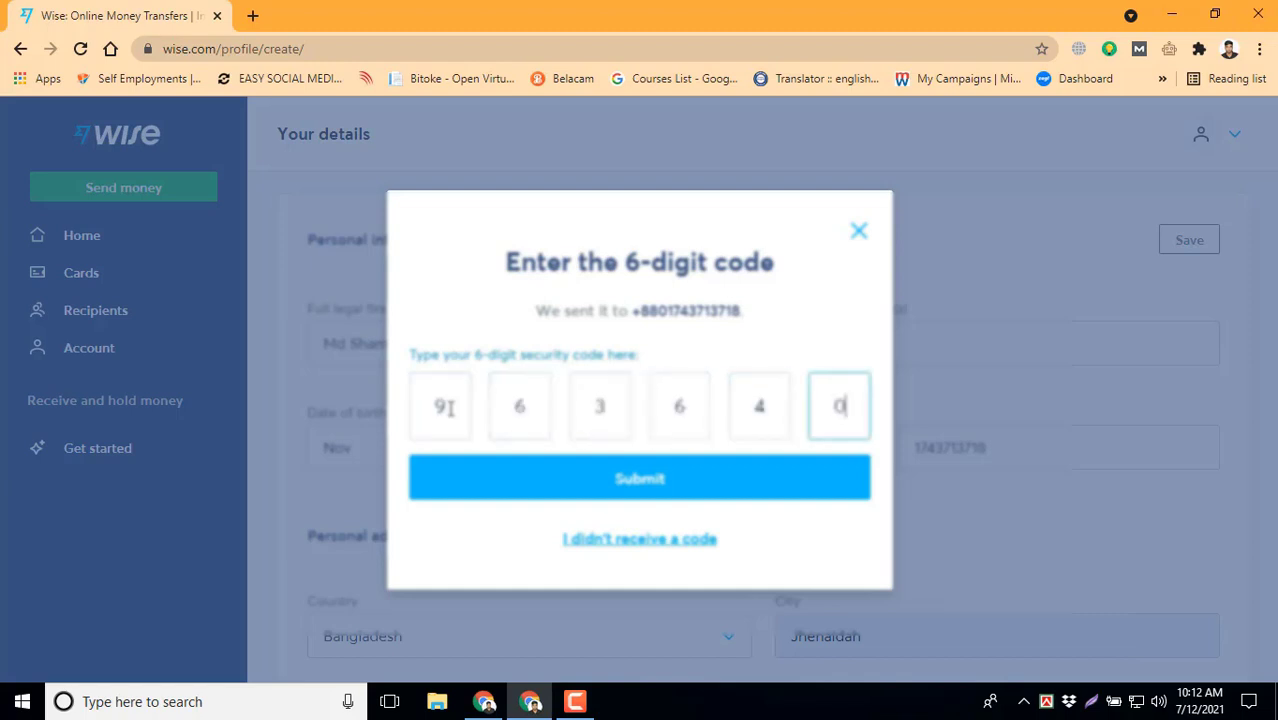
click(640, 496)
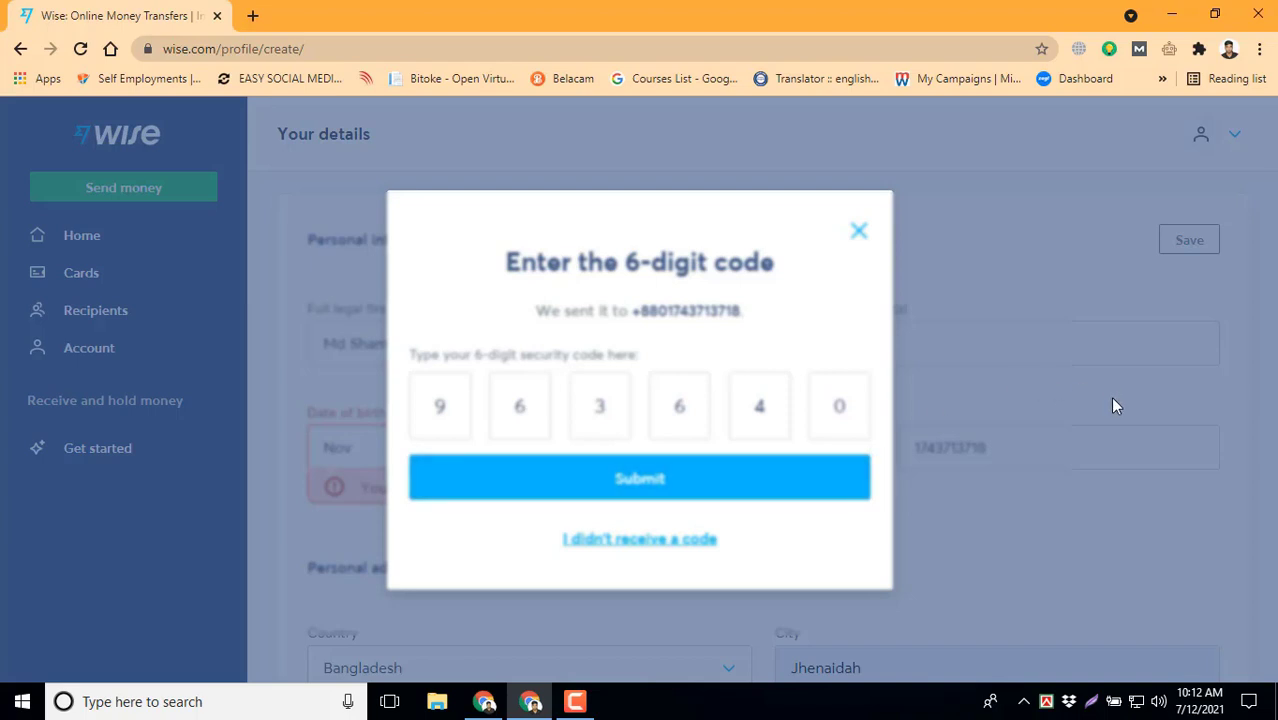
click(662, 491)
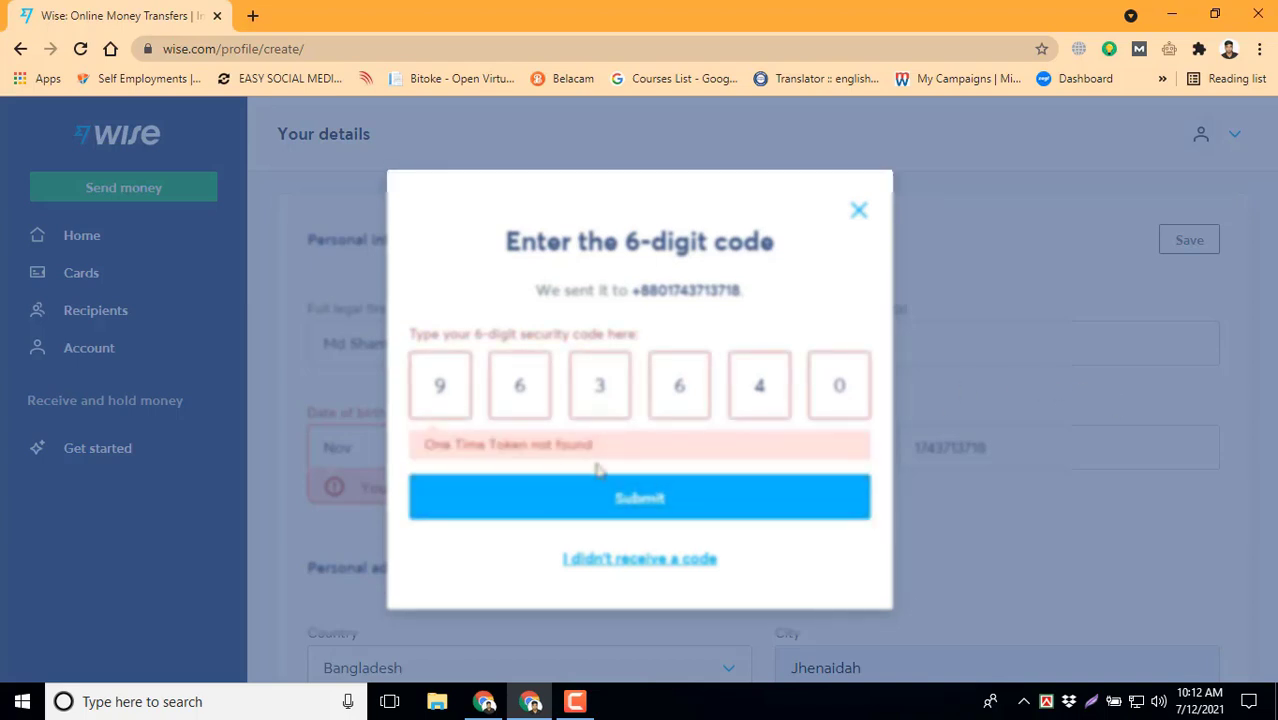
click(859, 209)
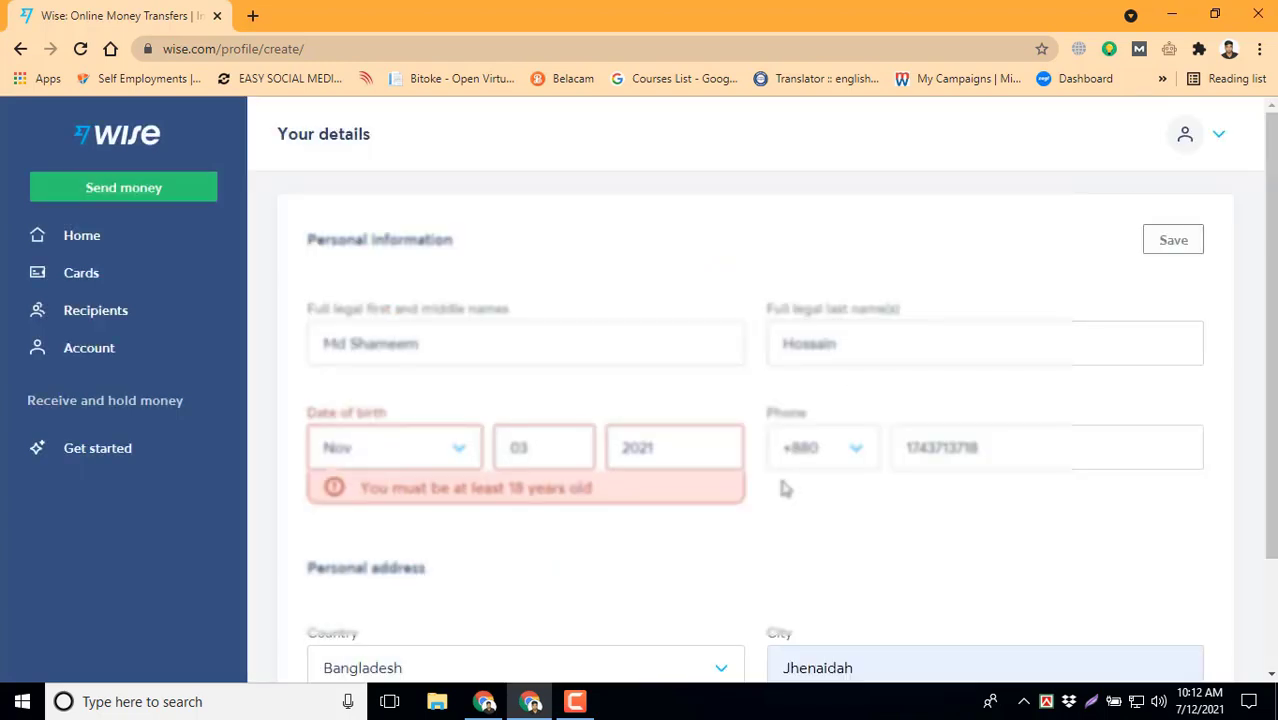
Correct the birth year so the date of birth reads November 3, 2001.
click(679, 448)
key(BackSpace)
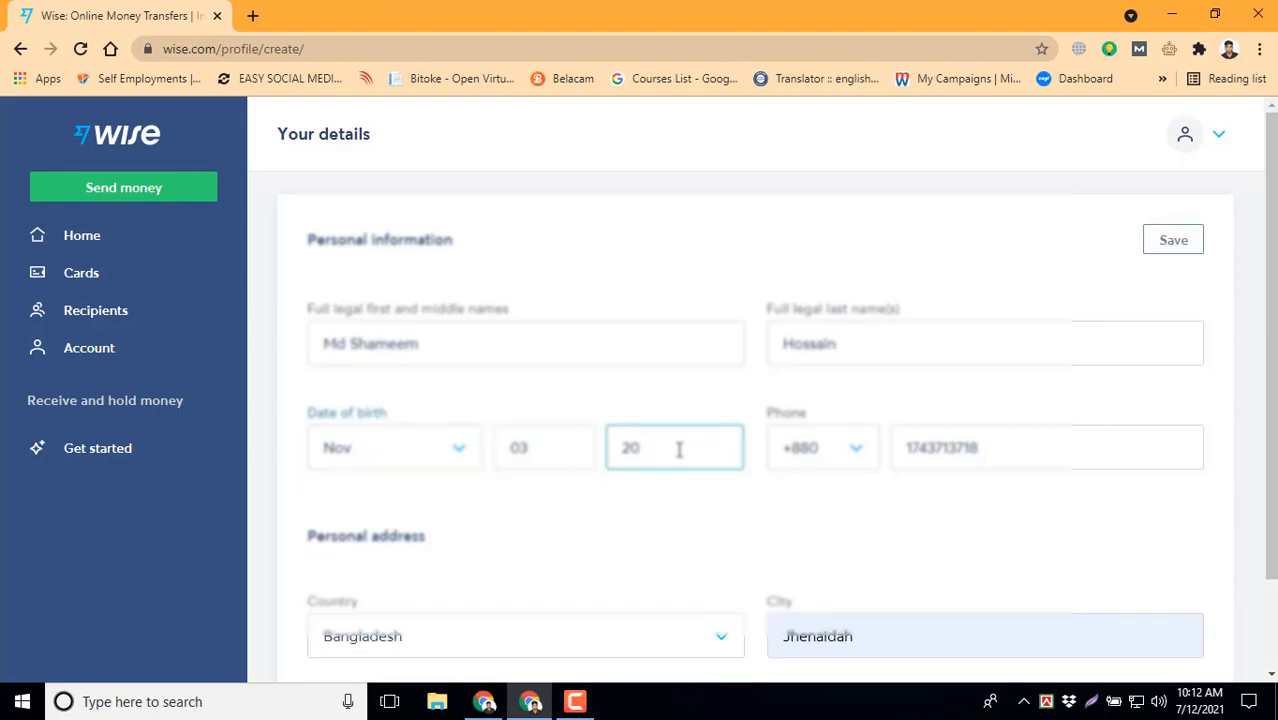
text(21)
text(01)
click(702, 532)
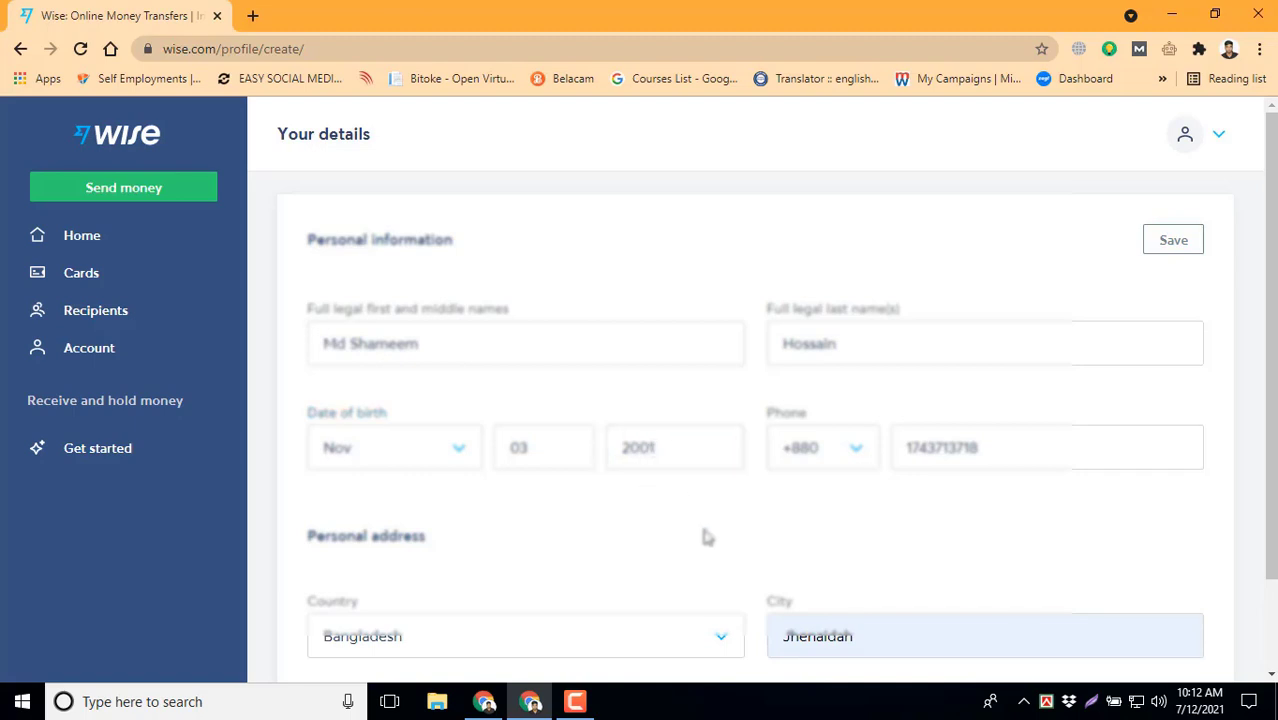
scroll(880, 536, down, 1)
scroll(880, 536, up, 1)
Save the corrected details, review the read-only profile, and return to Home.
click(1173, 241)
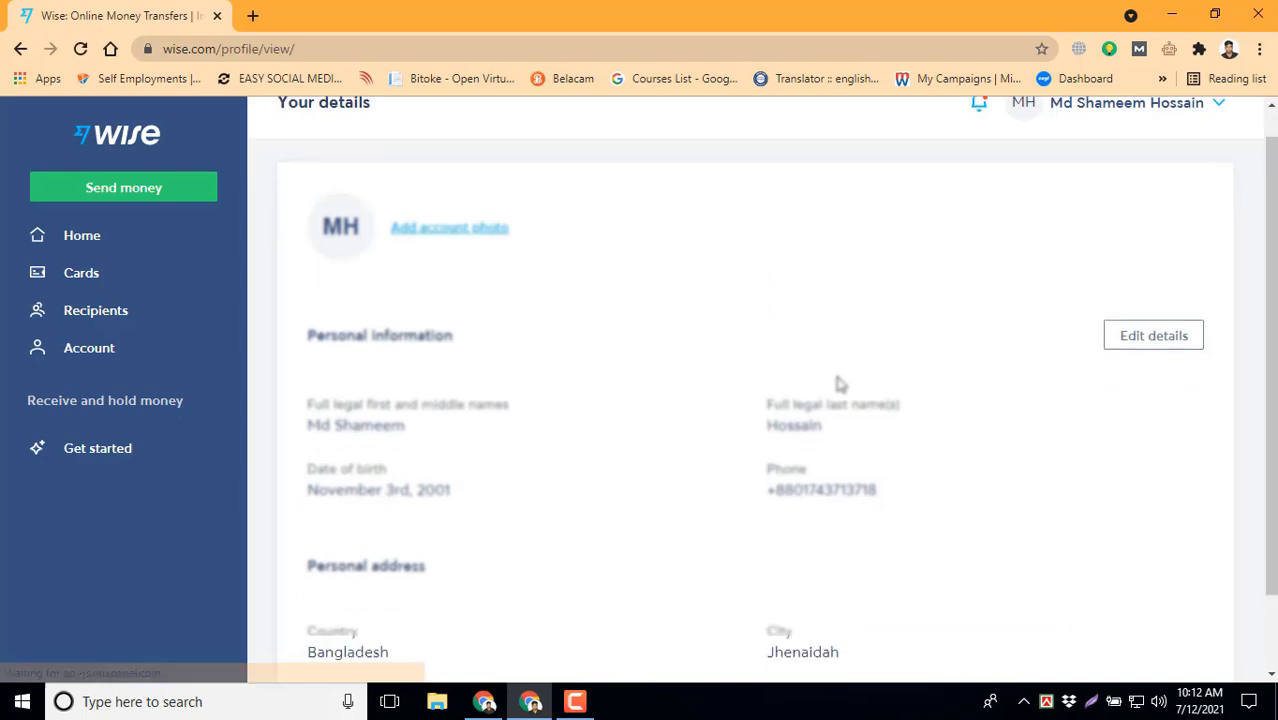
scroll(838, 384, down, 1)
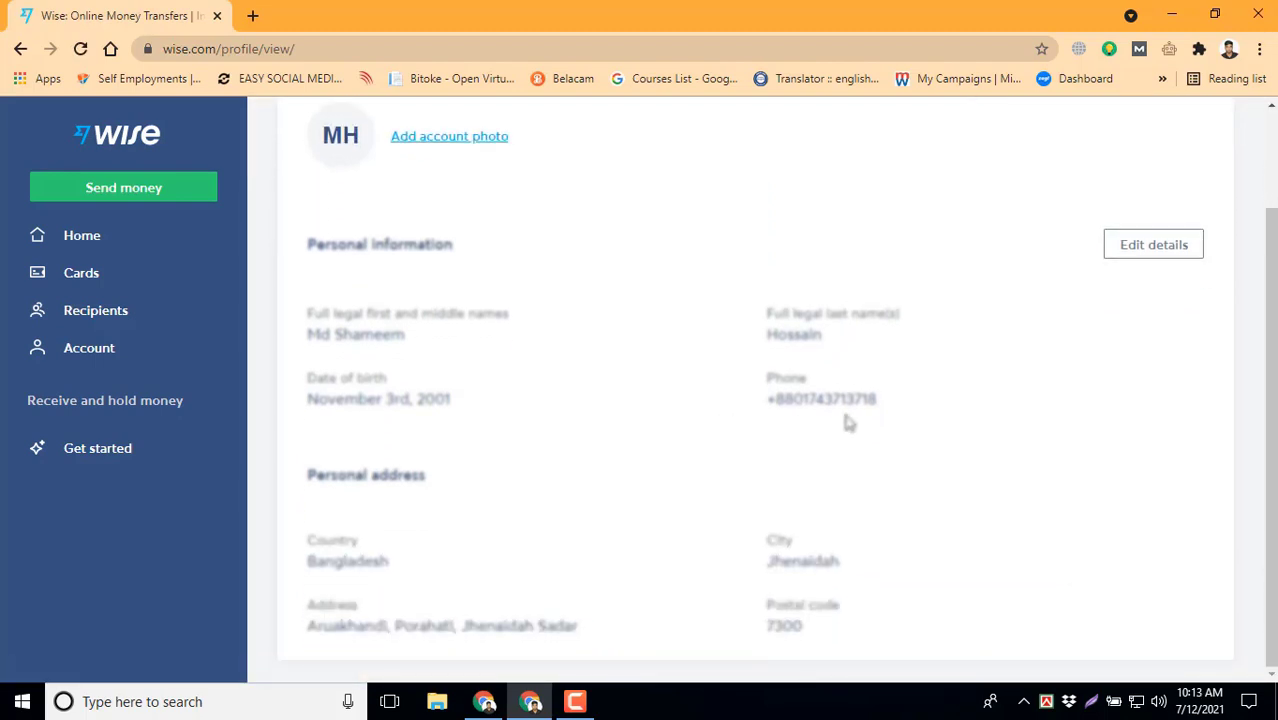
scroll(855, 415, up, 2)
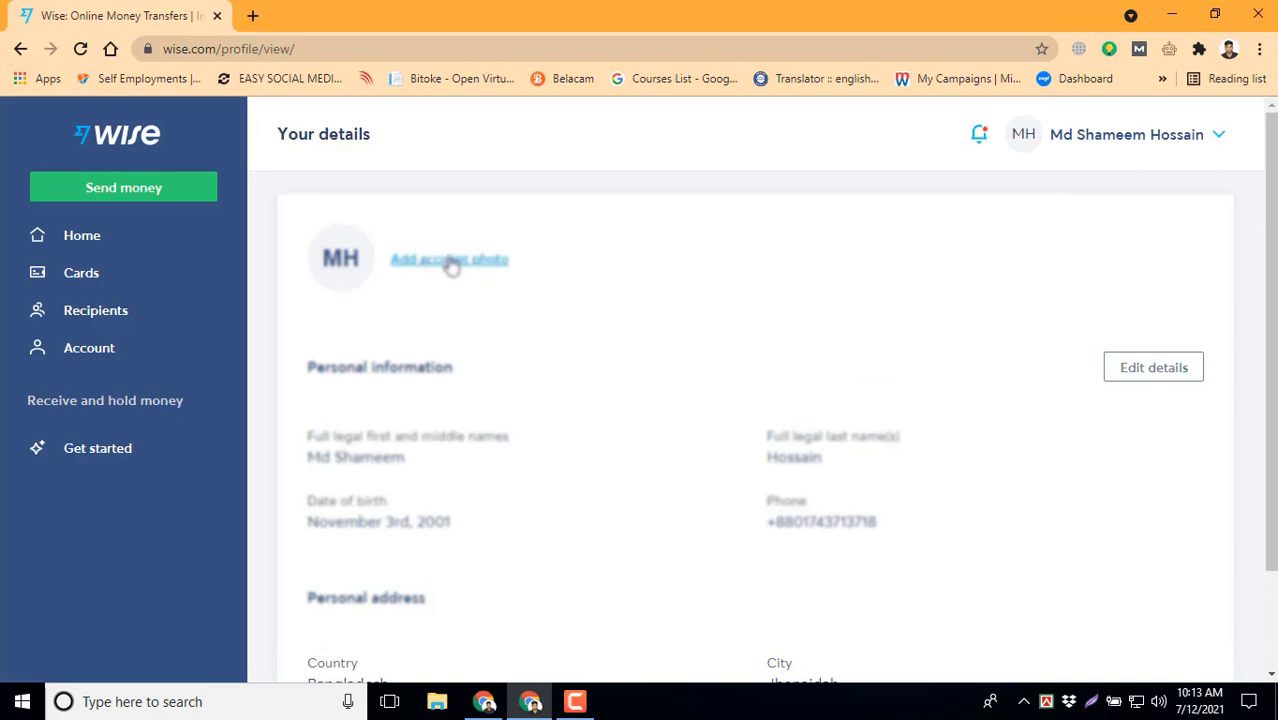
scroll(625, 309, down, 1)
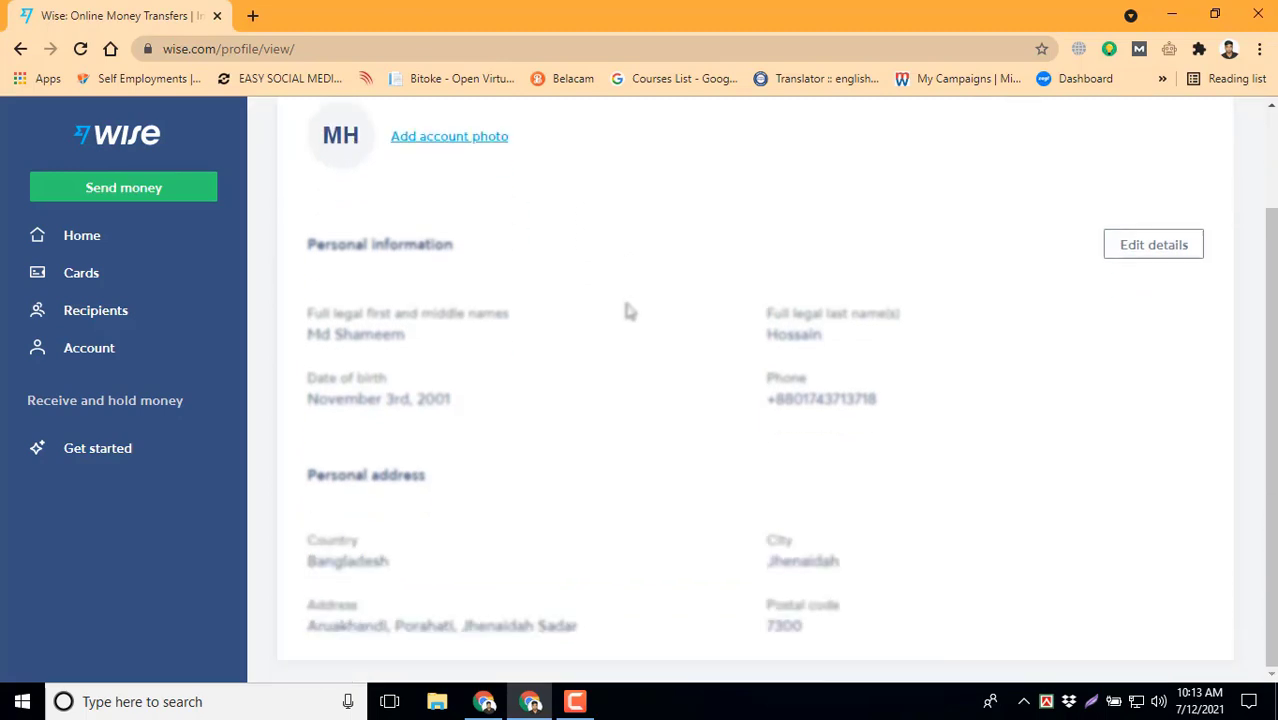
scroll(653, 323, up, 1)
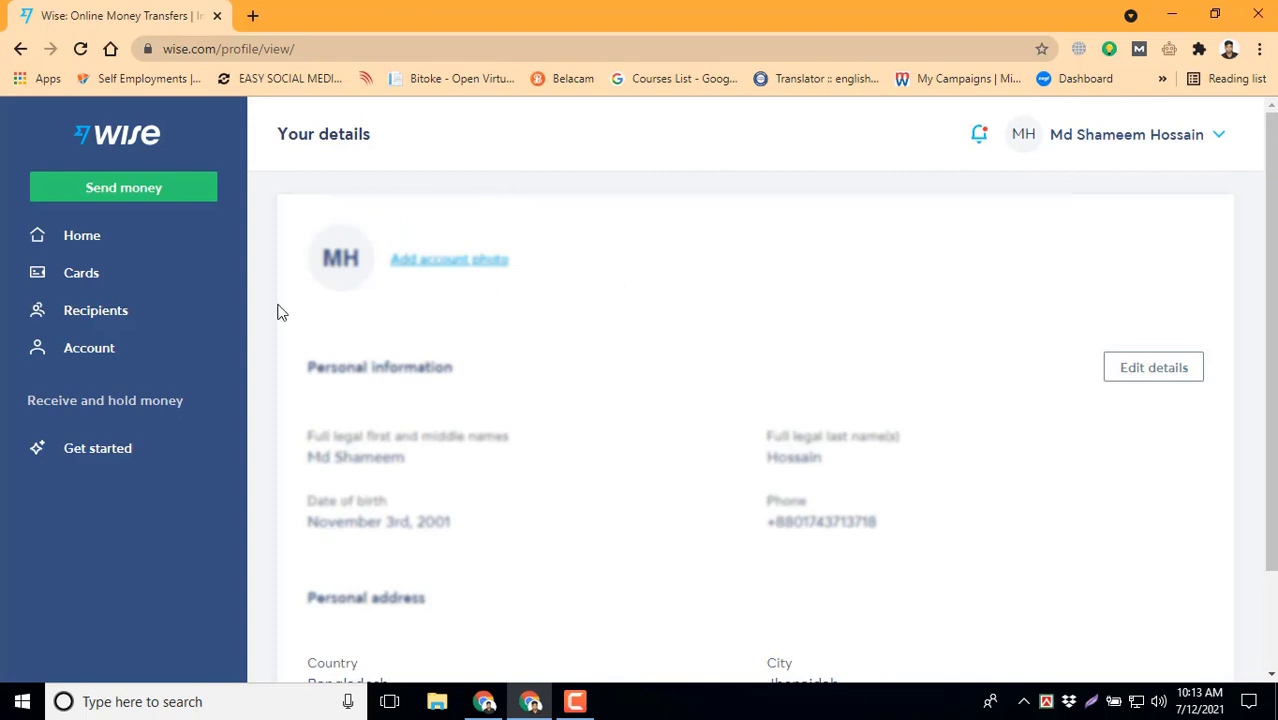
click(132, 238)
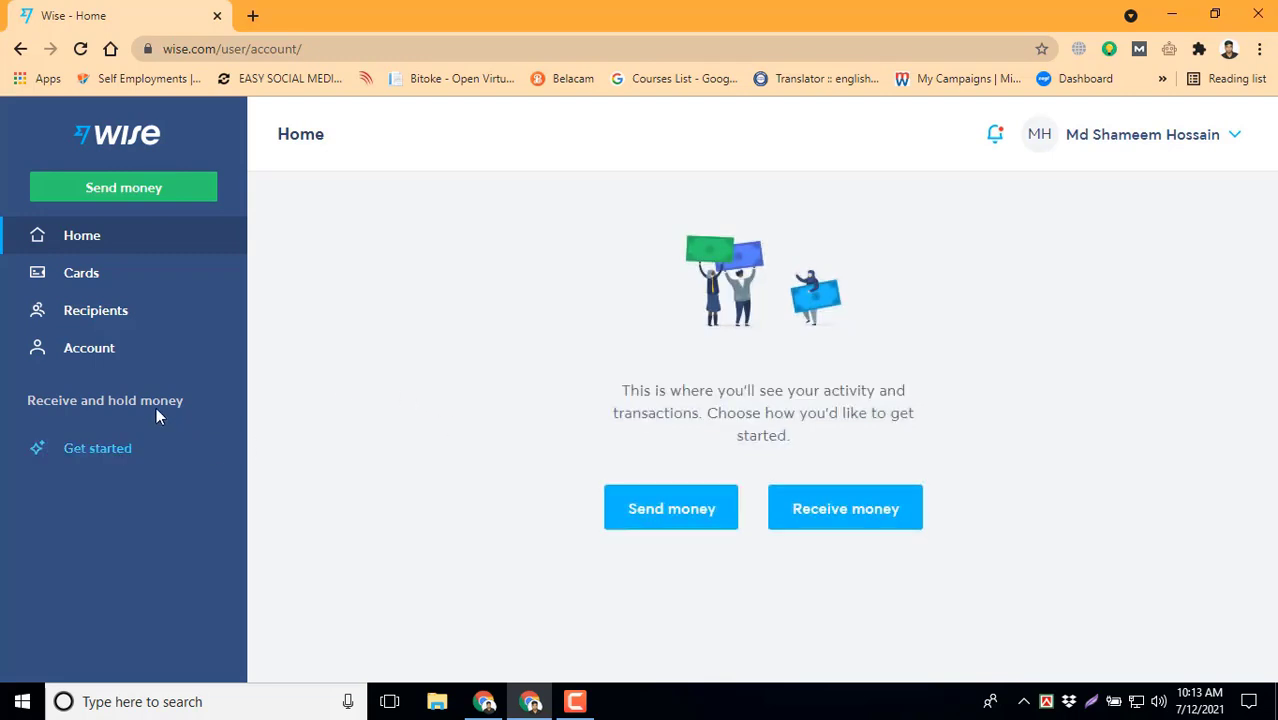
Open a new US dollar balance, finding it by searching 'usd' in the currency list.
click(113, 456)
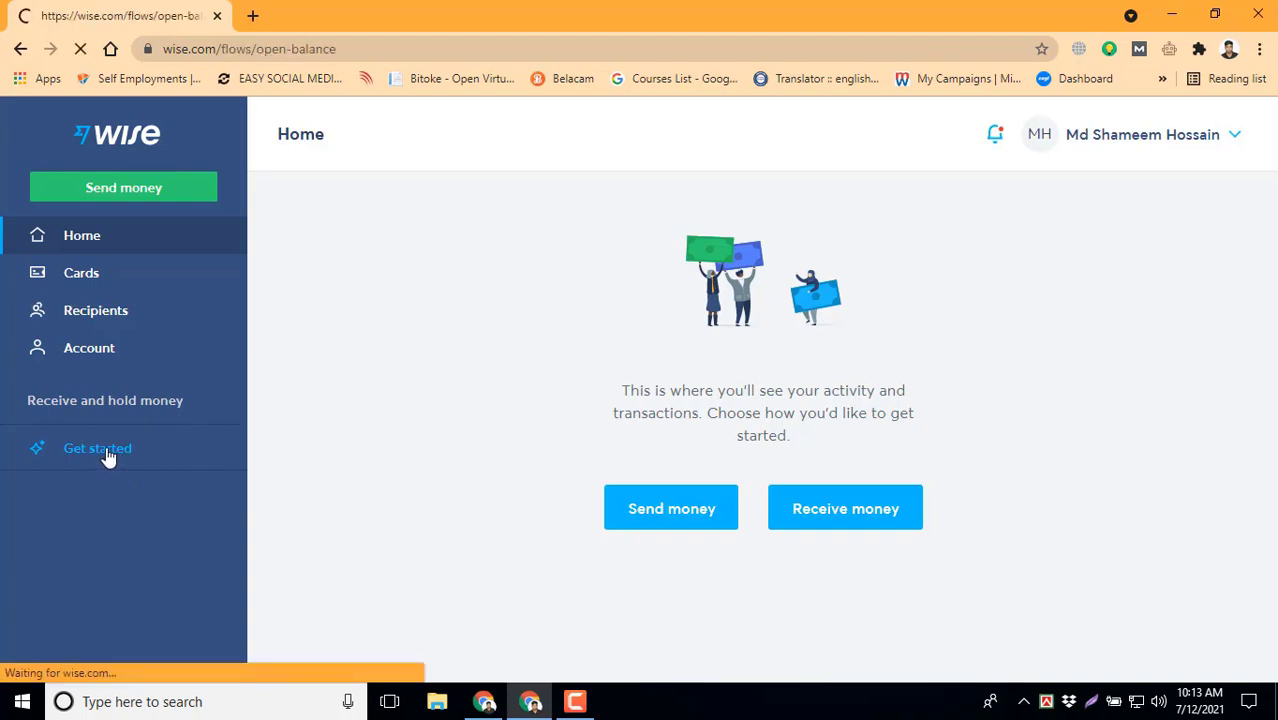
scroll(565, 420, down, 1)
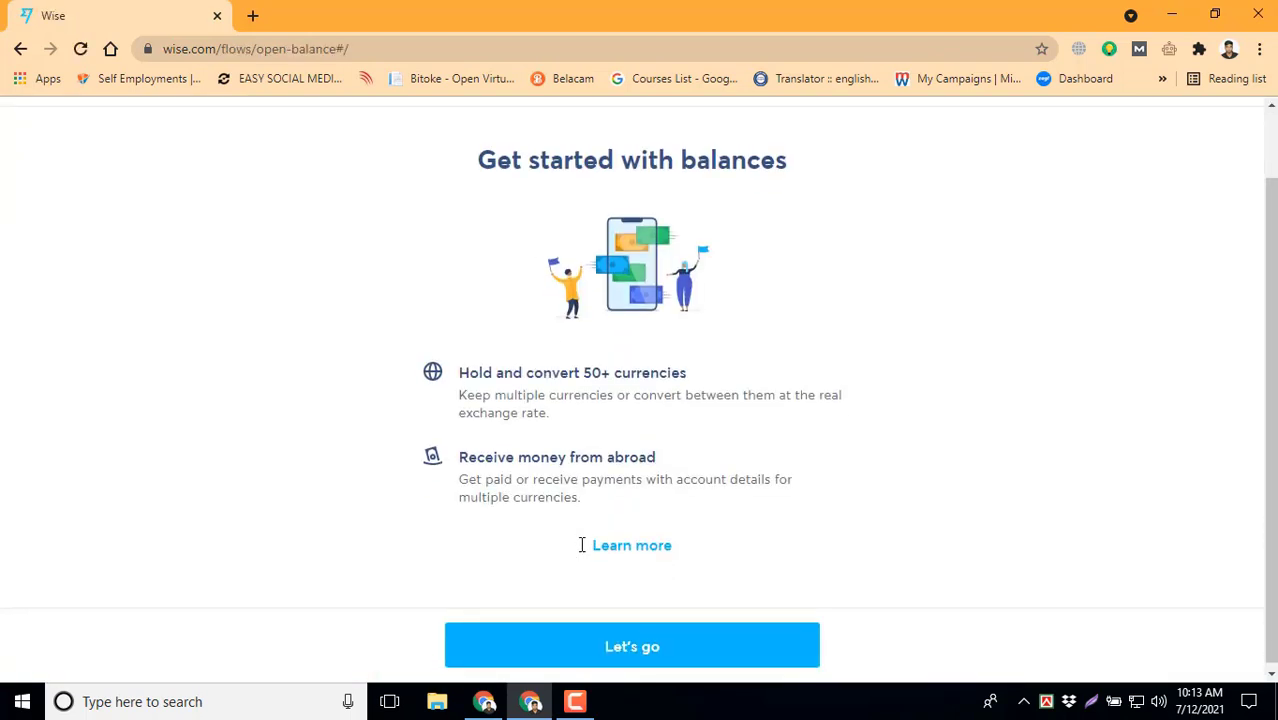
click(652, 650)
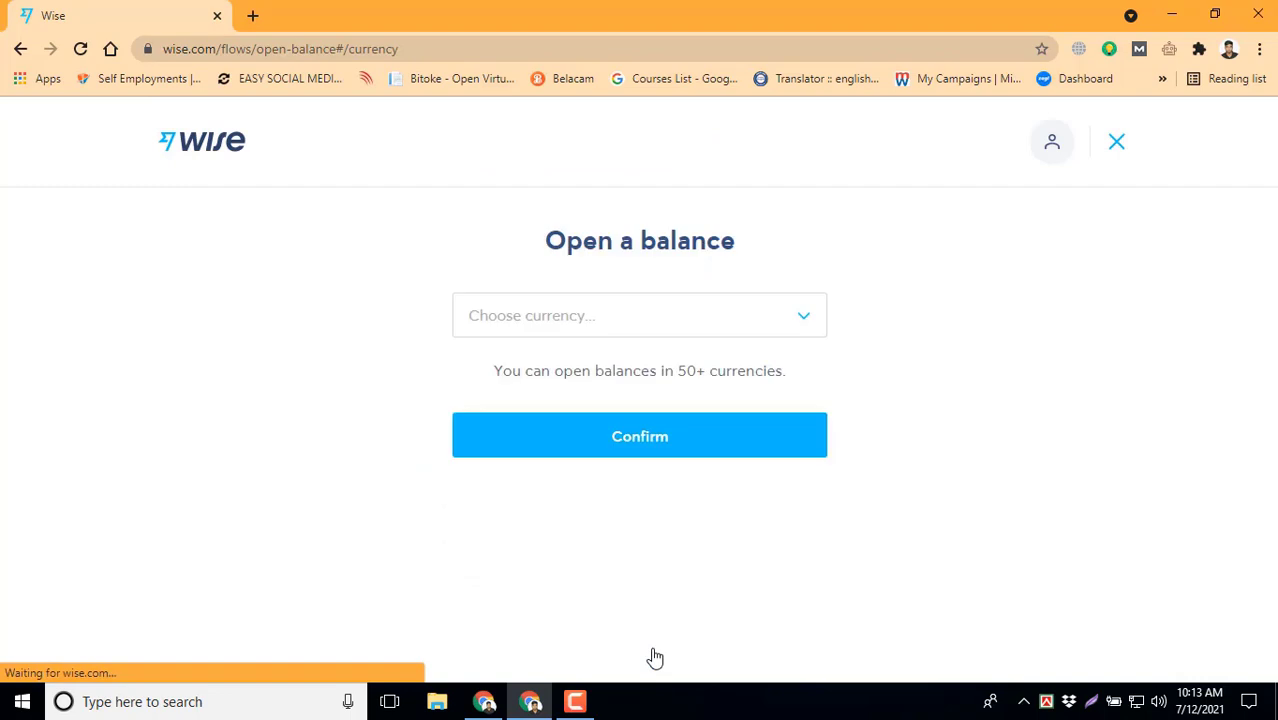
click(579, 329)
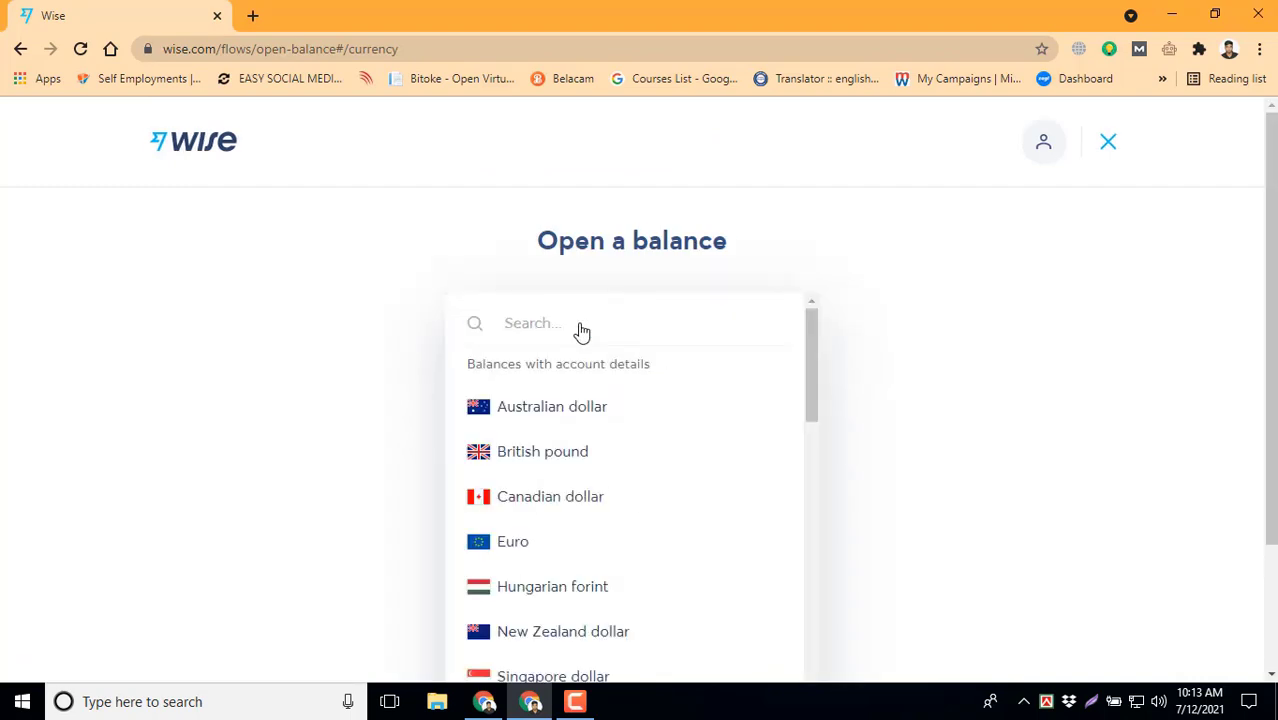
text(usd)
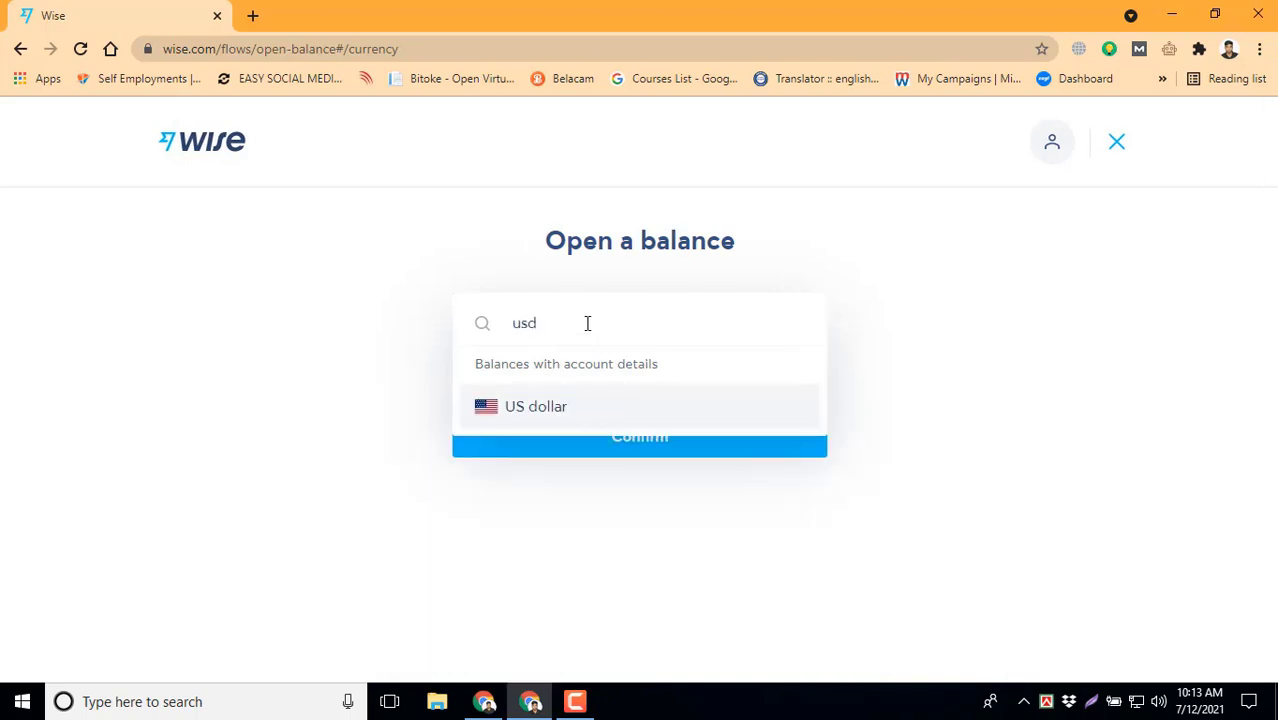
click(557, 424)
click(660, 528)
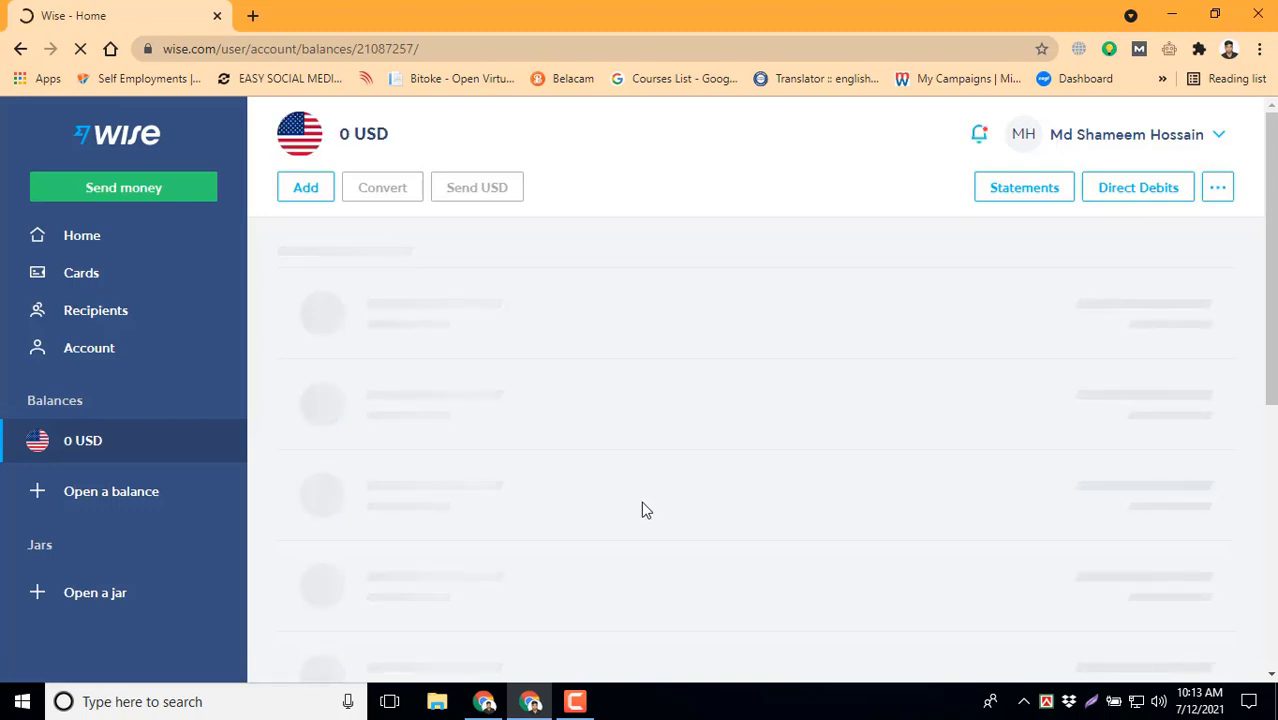
Check and dismiss notifications, then expand the 'Get account details for your USD balance' card.
scroll(643, 508, down, 2)
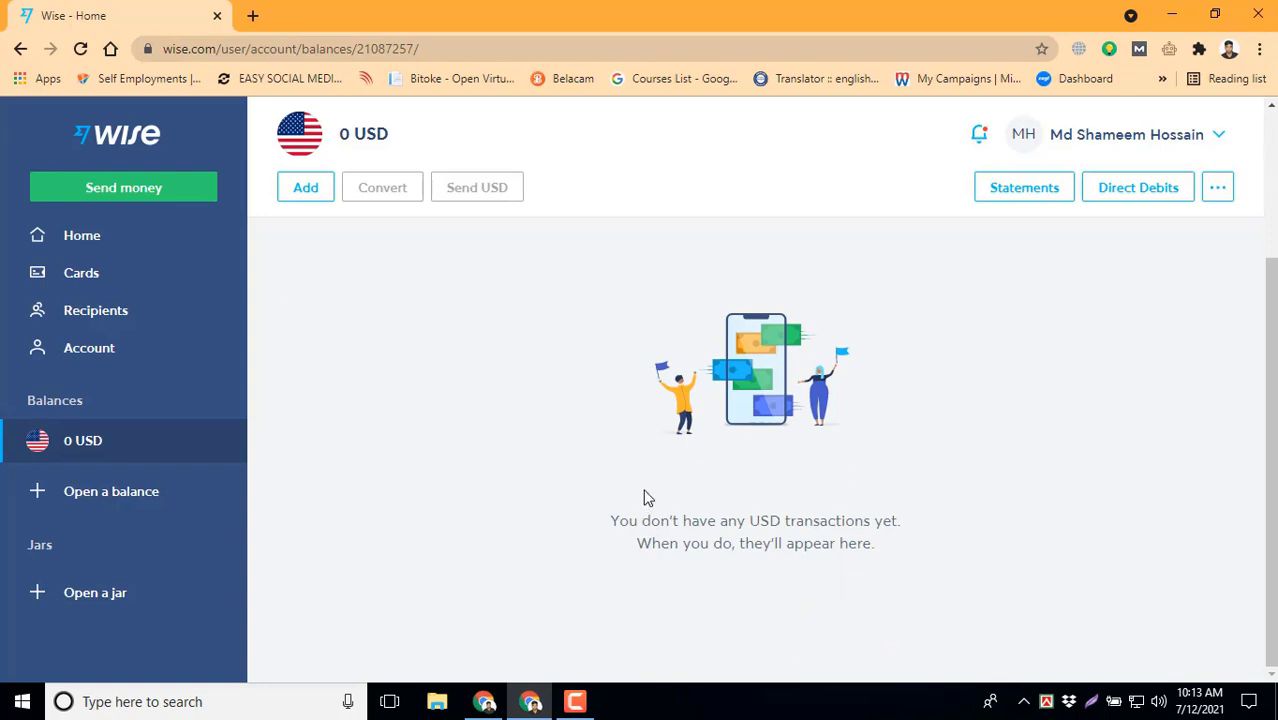
scroll(645, 497, up, 2)
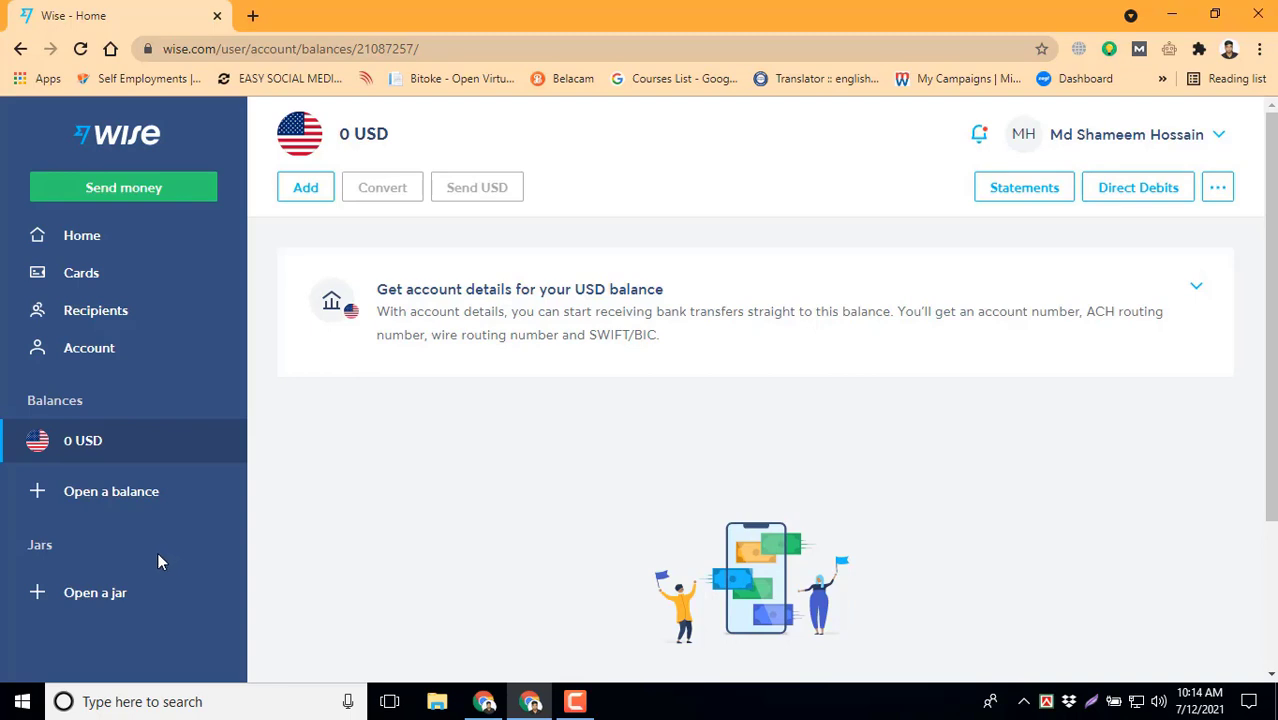
click(982, 134)
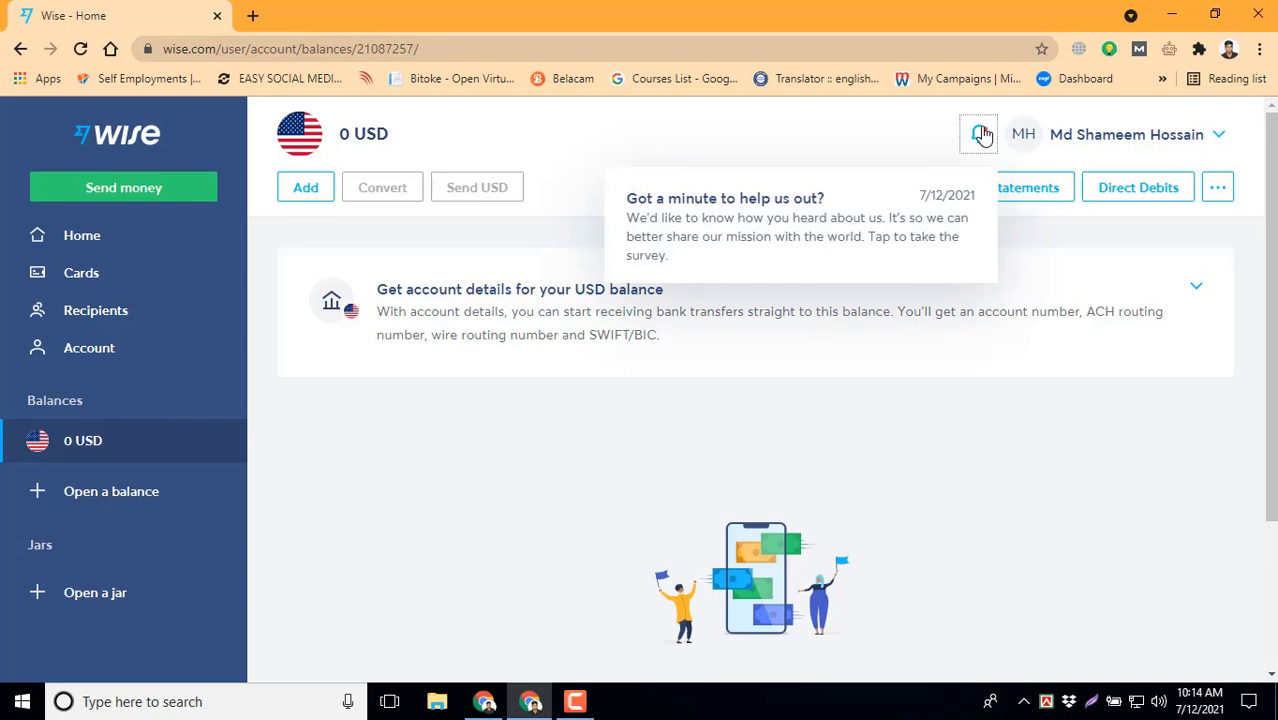
click(982, 134)
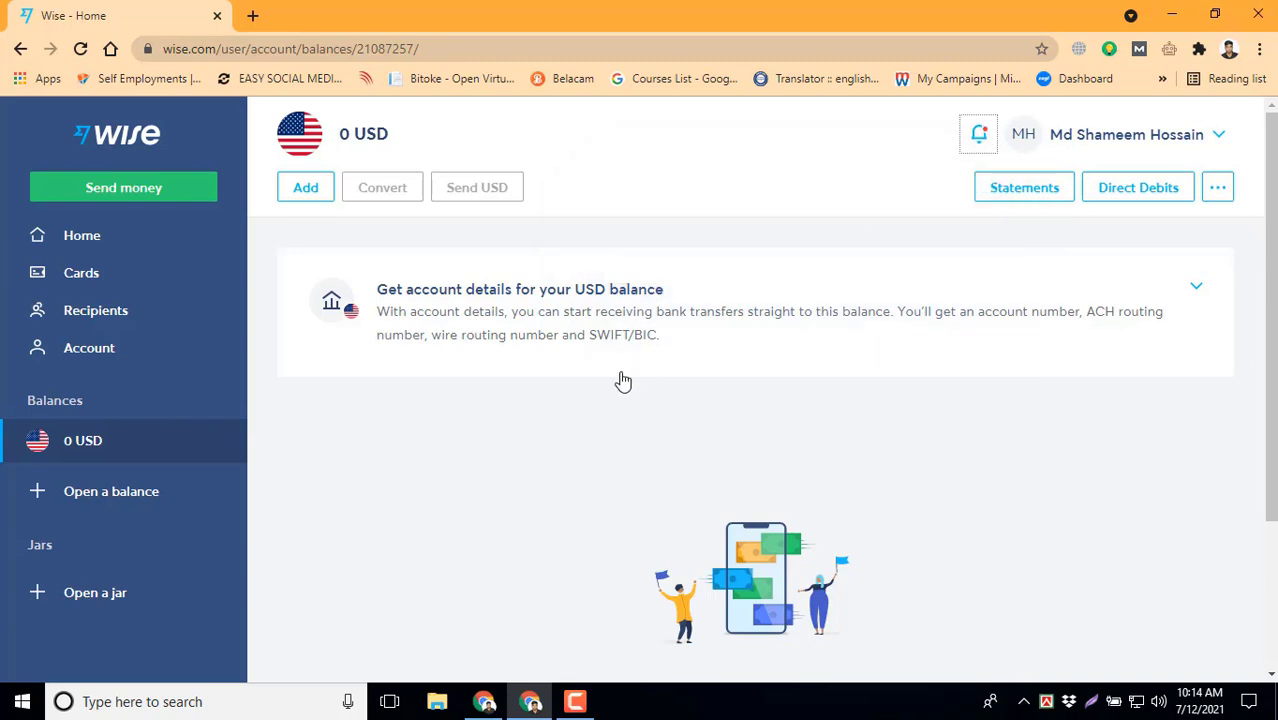
scroll(619, 379, down, 2)
scroll(615, 377, up, 2)
click(538, 296)
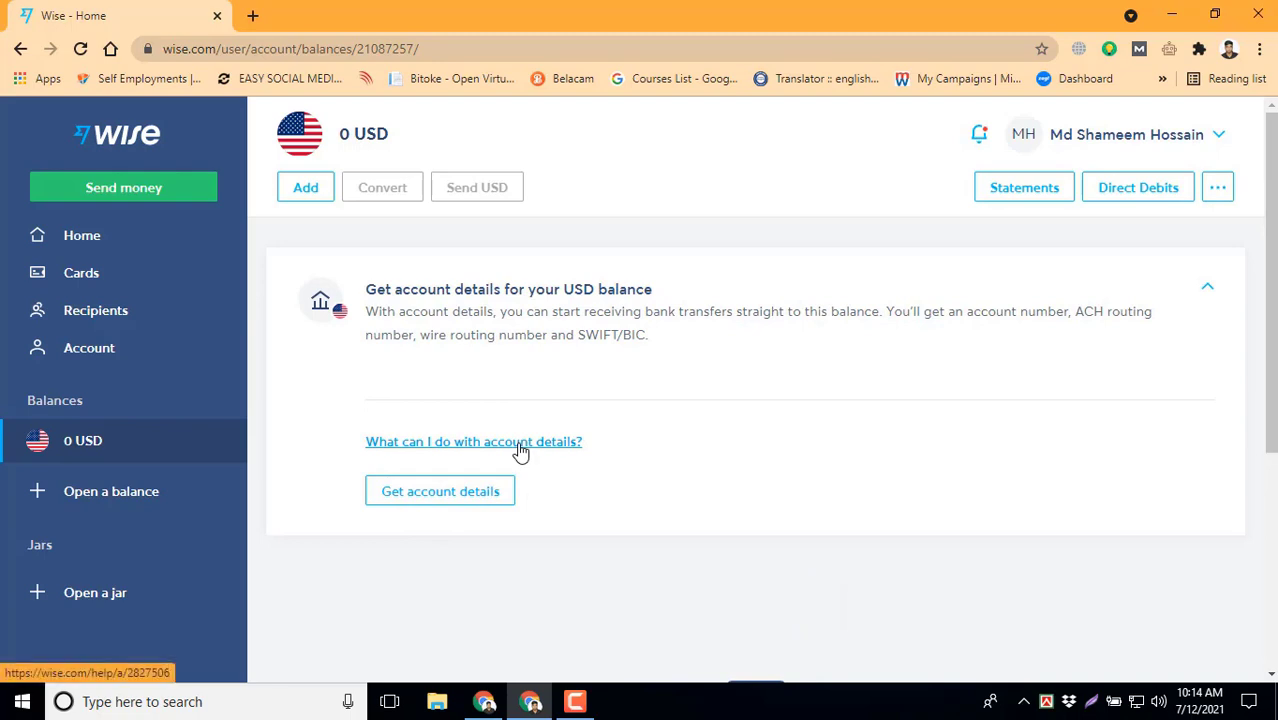
Start getting USD account details and set the amount to add to 20 USD.
click(463, 503)
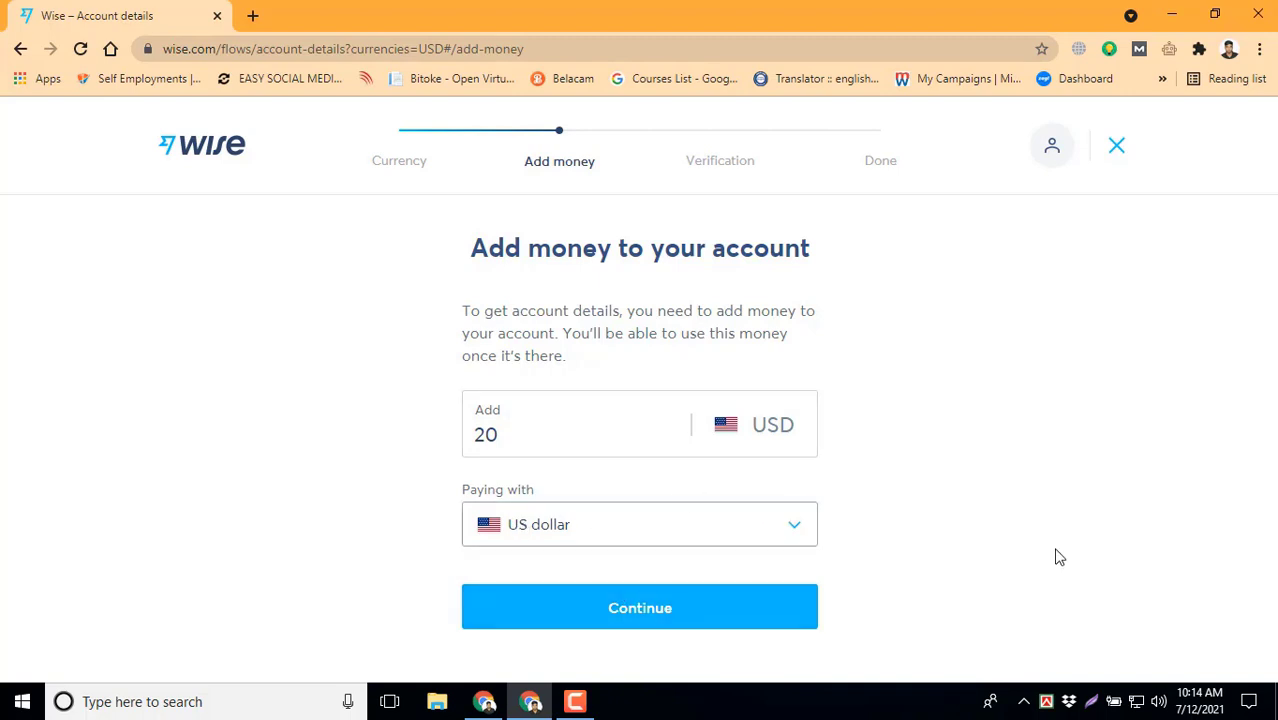
drag(512, 441, 434, 443)
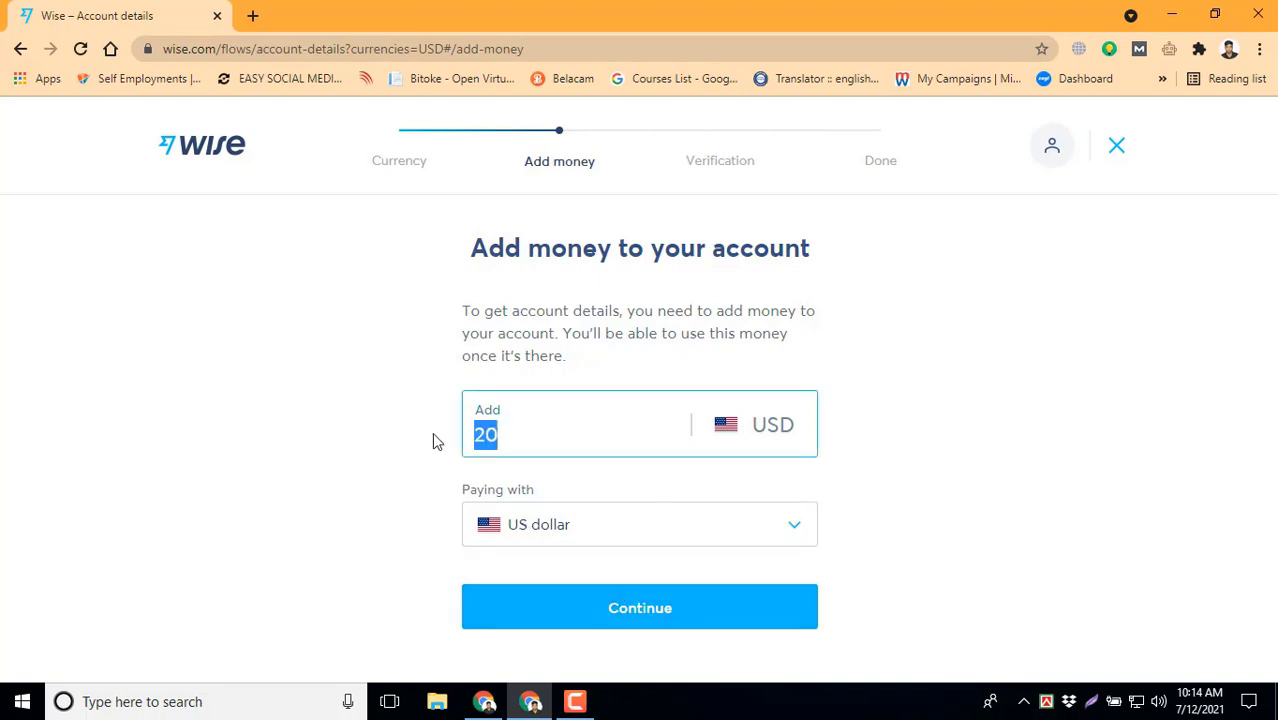
text(1)
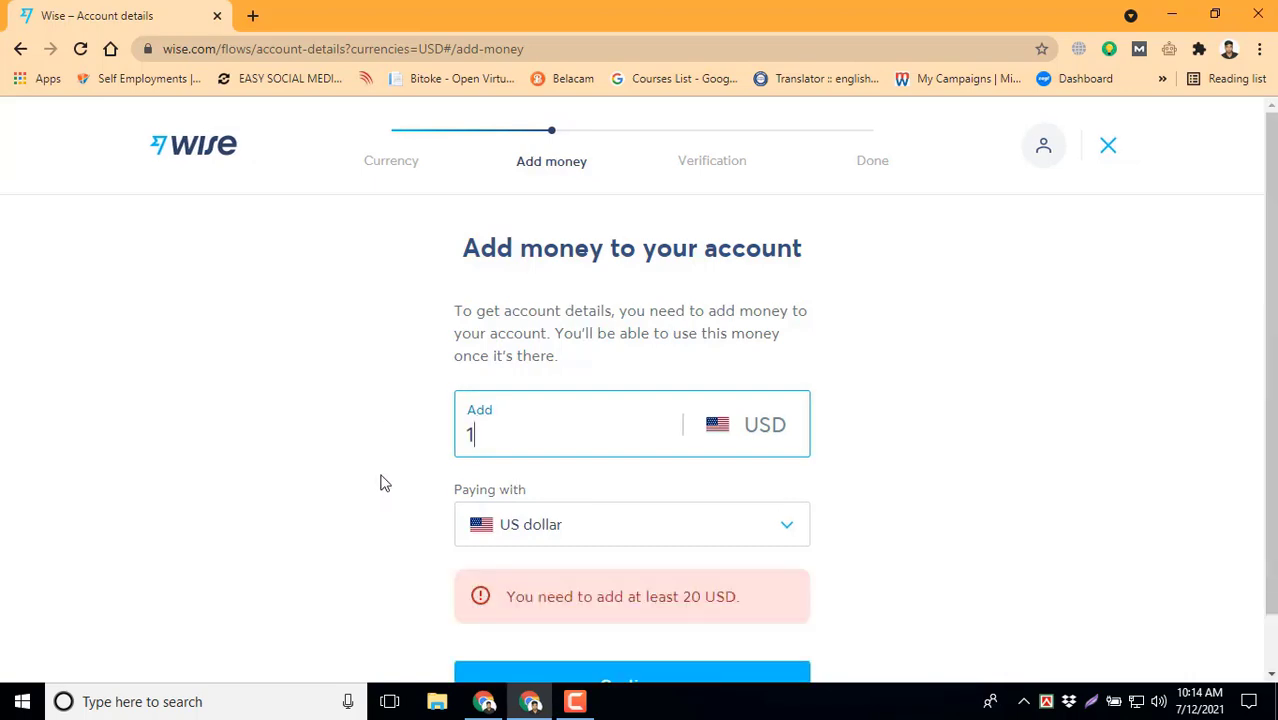
drag(490, 425, 392, 446)
text(20)
click(398, 438)
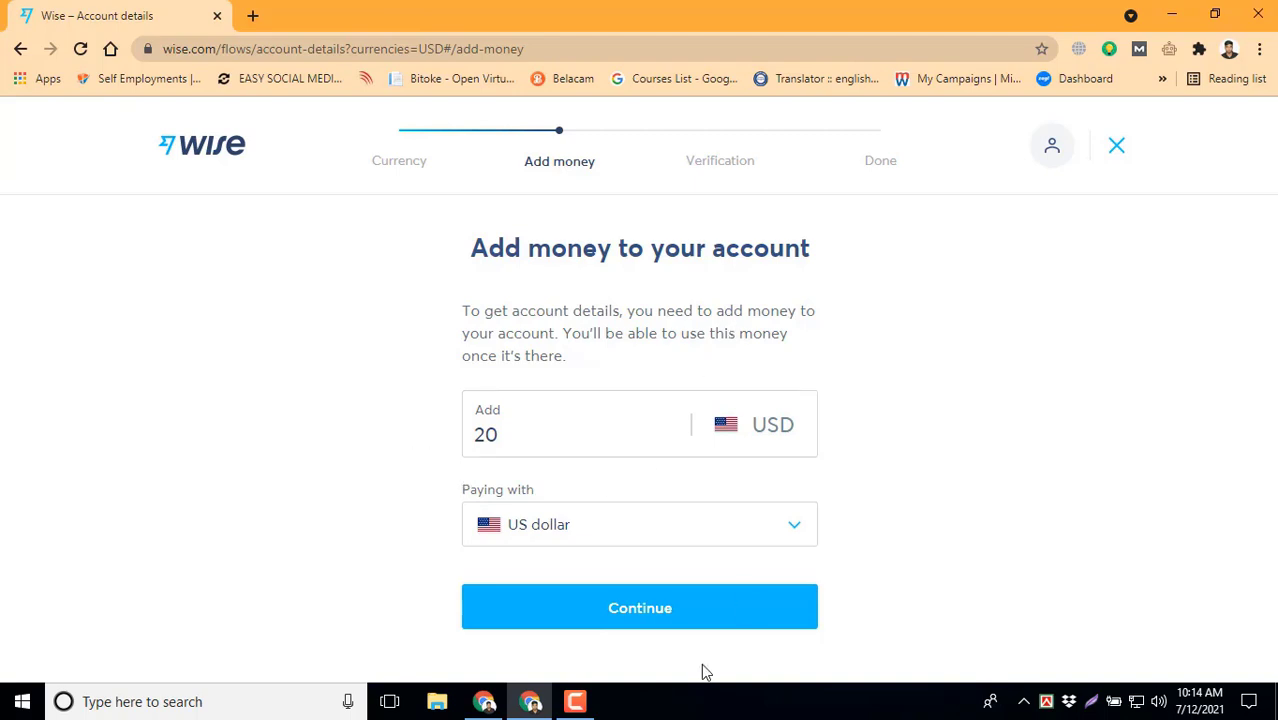
Continue to the payment options and review the bank debit totalling 20.05 USD.
click(651, 614)
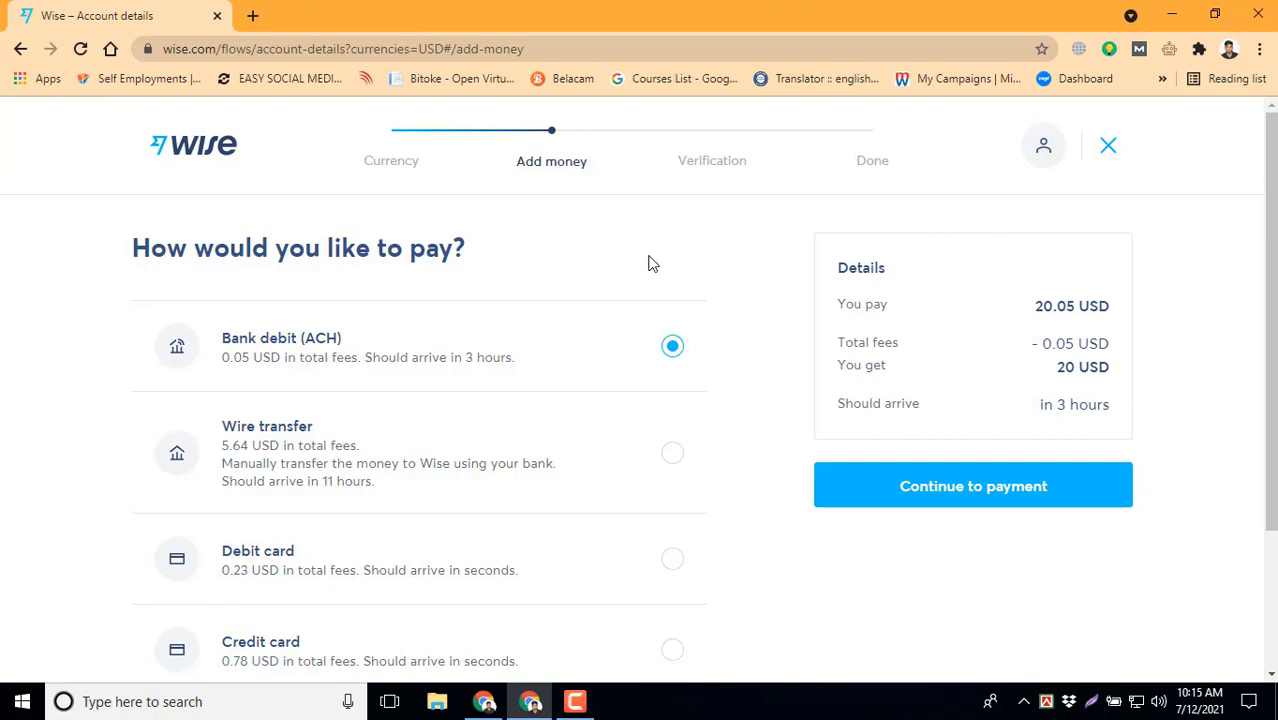
scroll(622, 264, down, 2)
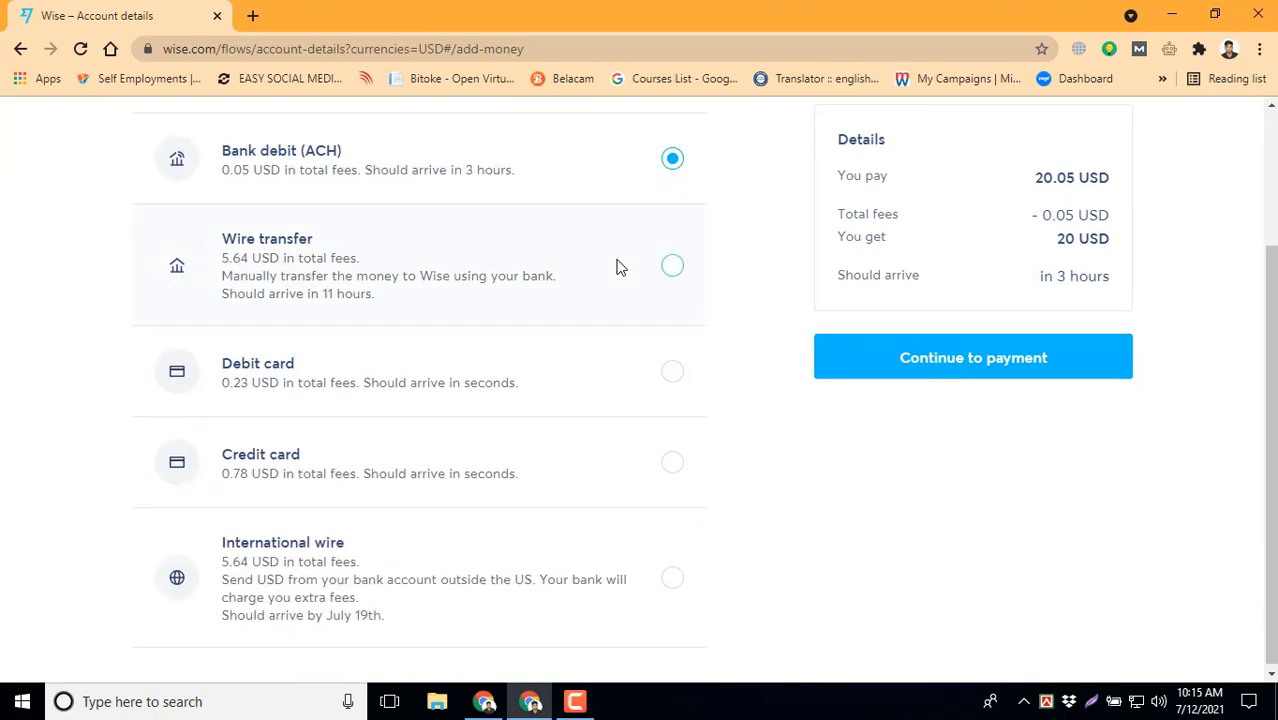
scroll(622, 267, up, 2)
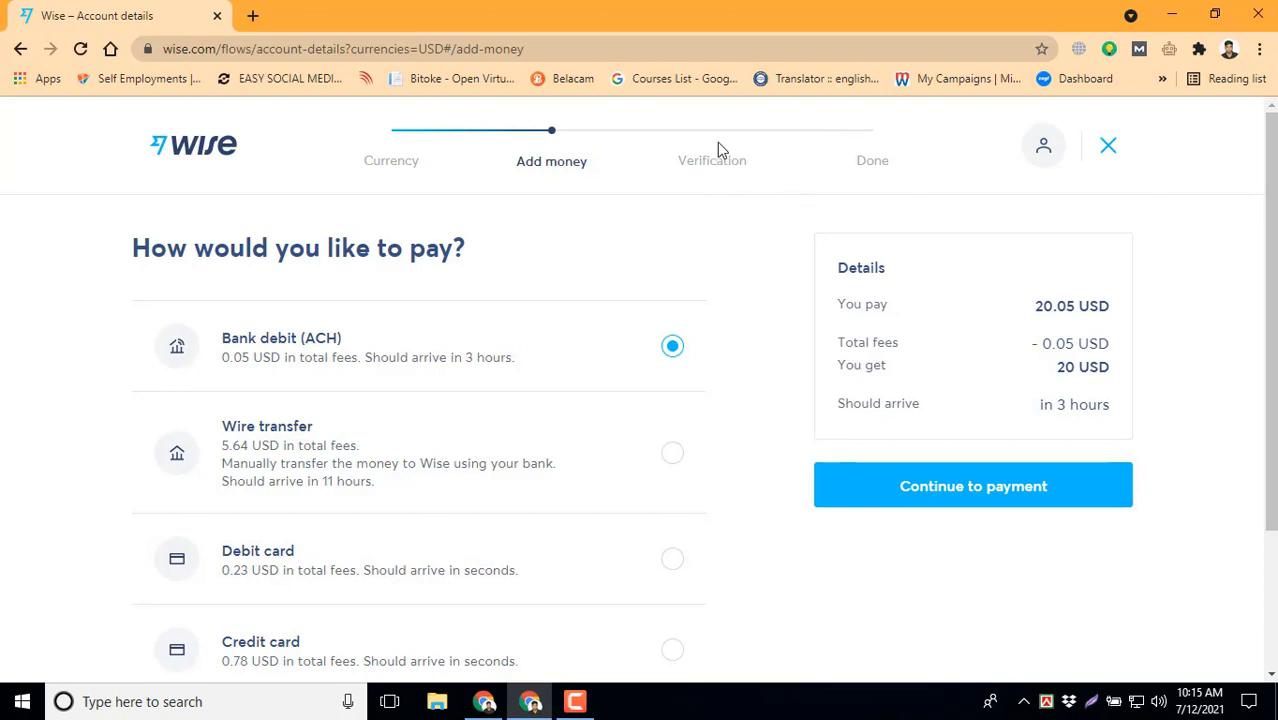
Exit the add-money flow and go to the still-empty Recipients page.
click(1108, 146)
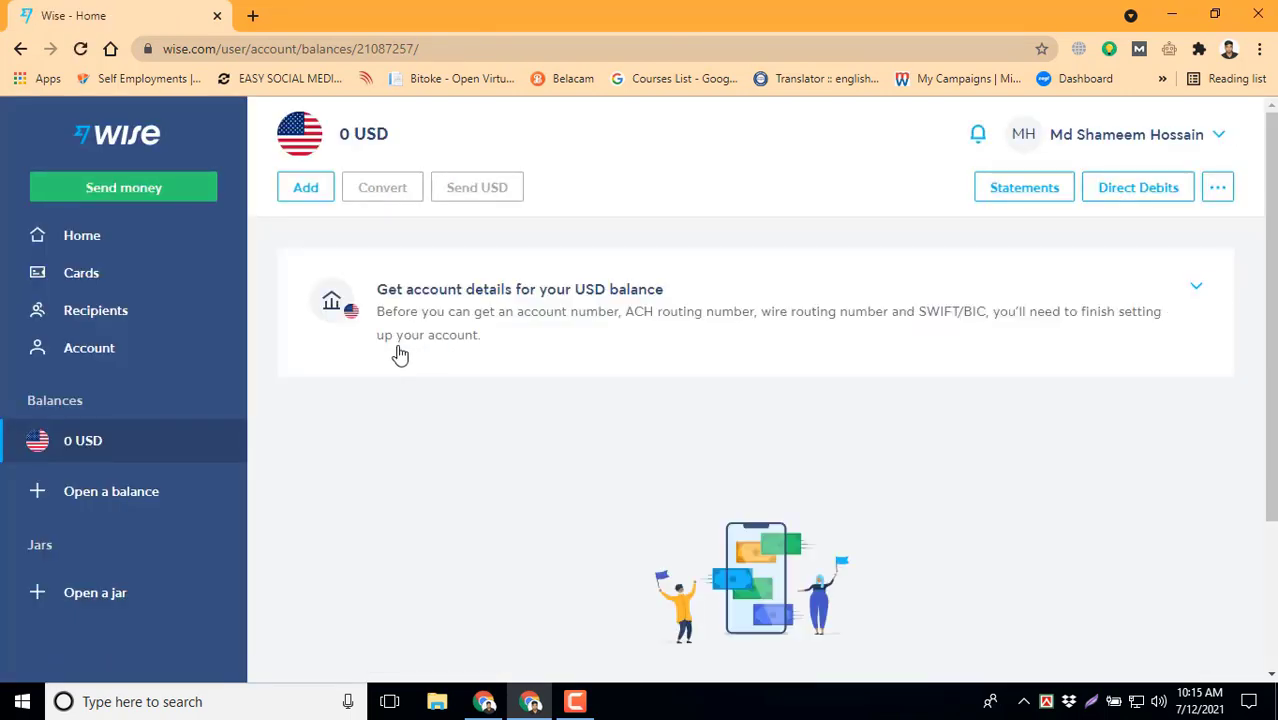
scroll(372, 354, up, 3)
click(97, 316)
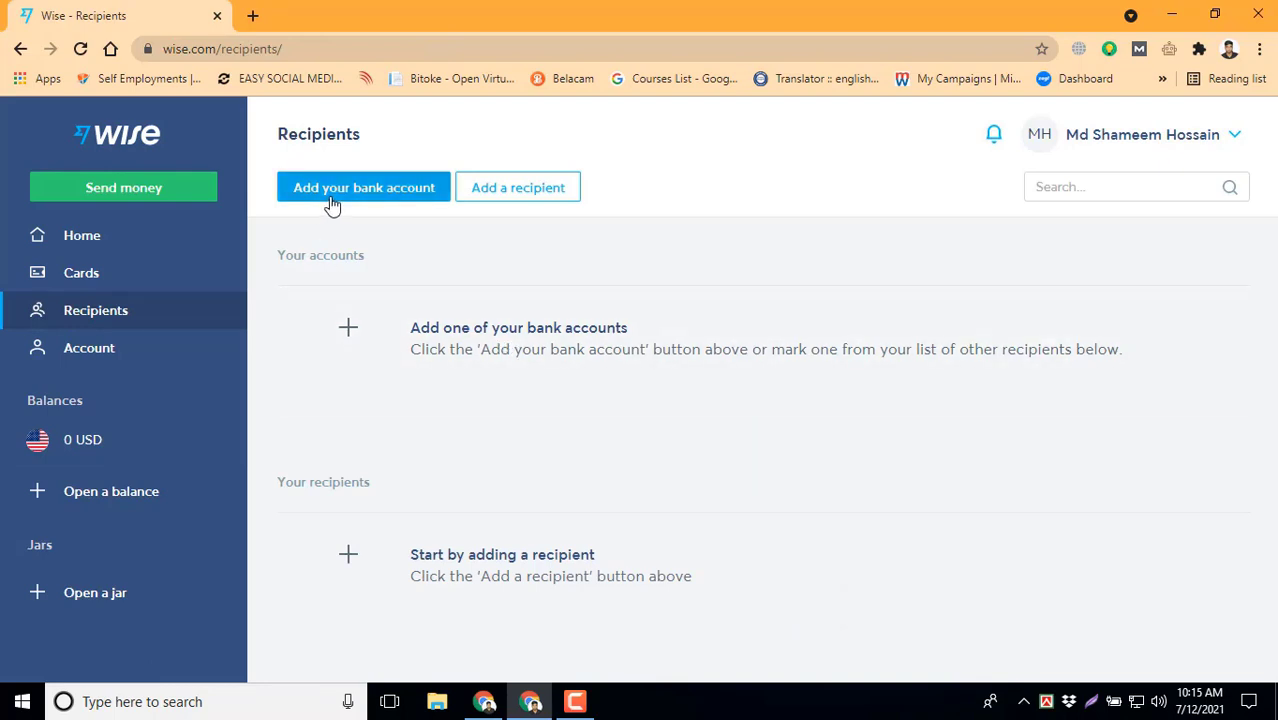
Start adding your own bank account in BDT Bangladeshi taka and view the local bank fields.
click(332, 204)
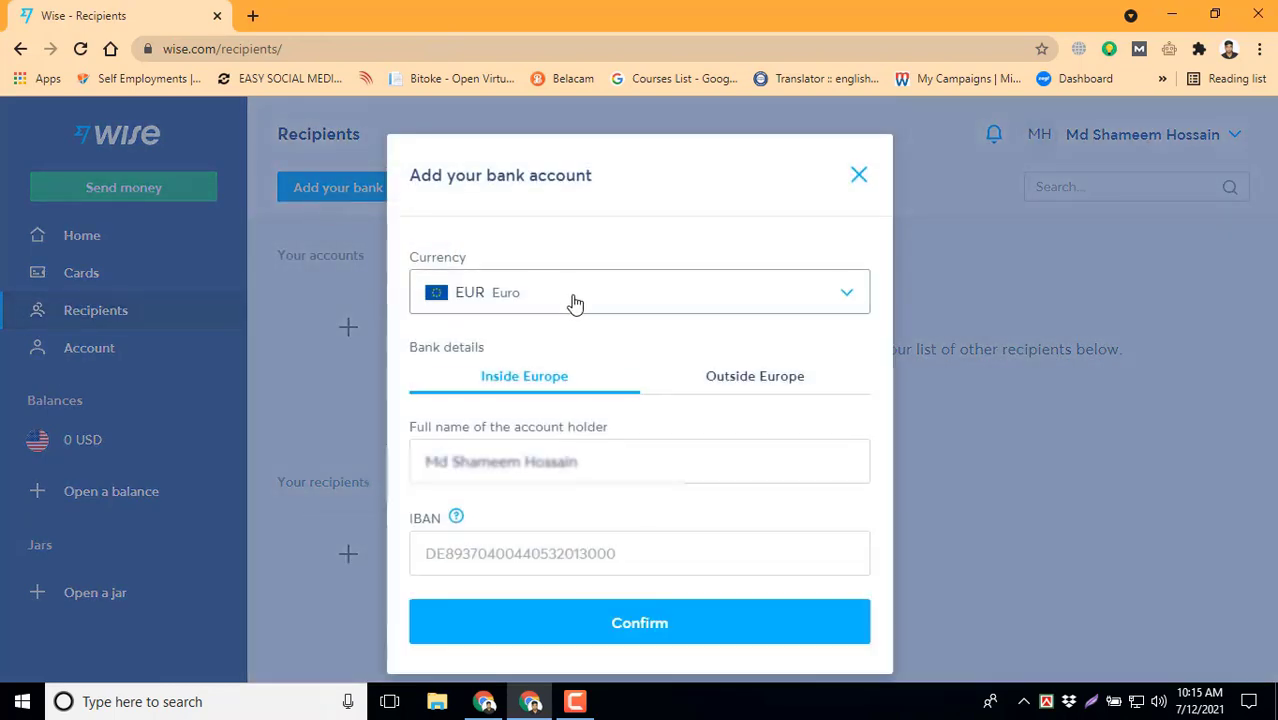
click(575, 303)
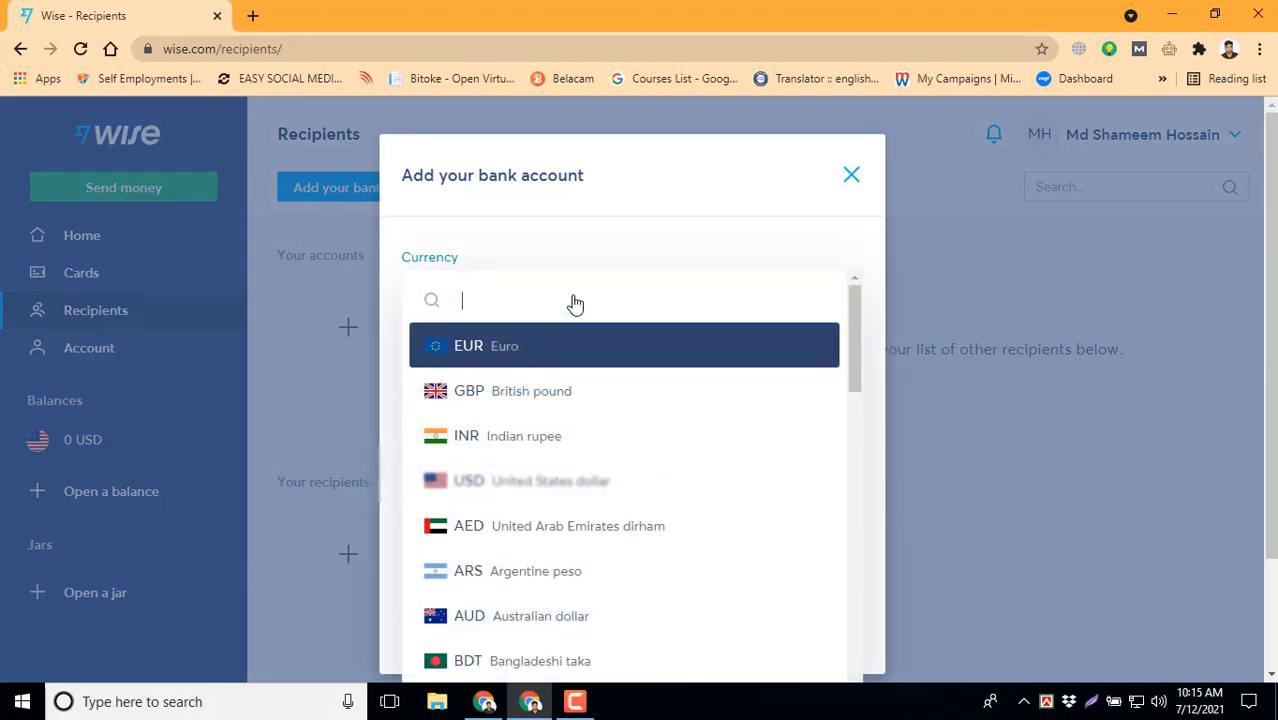
text(bdt)
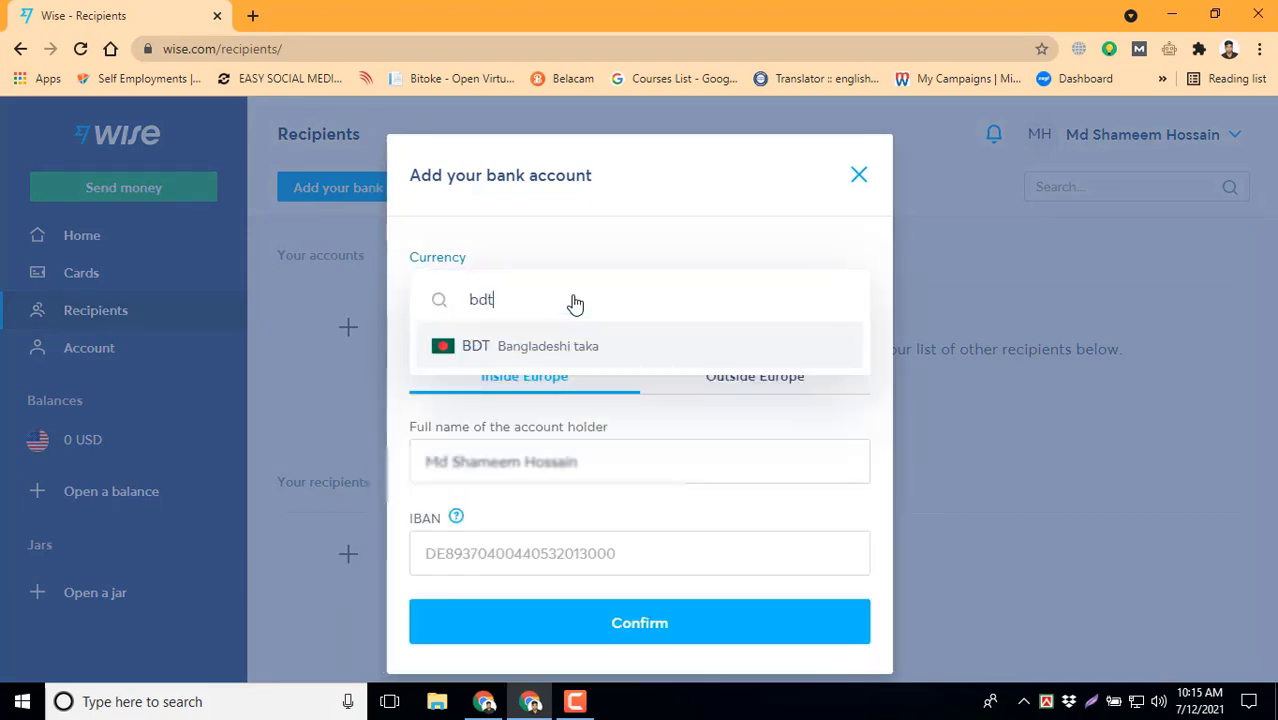
click(578, 346)
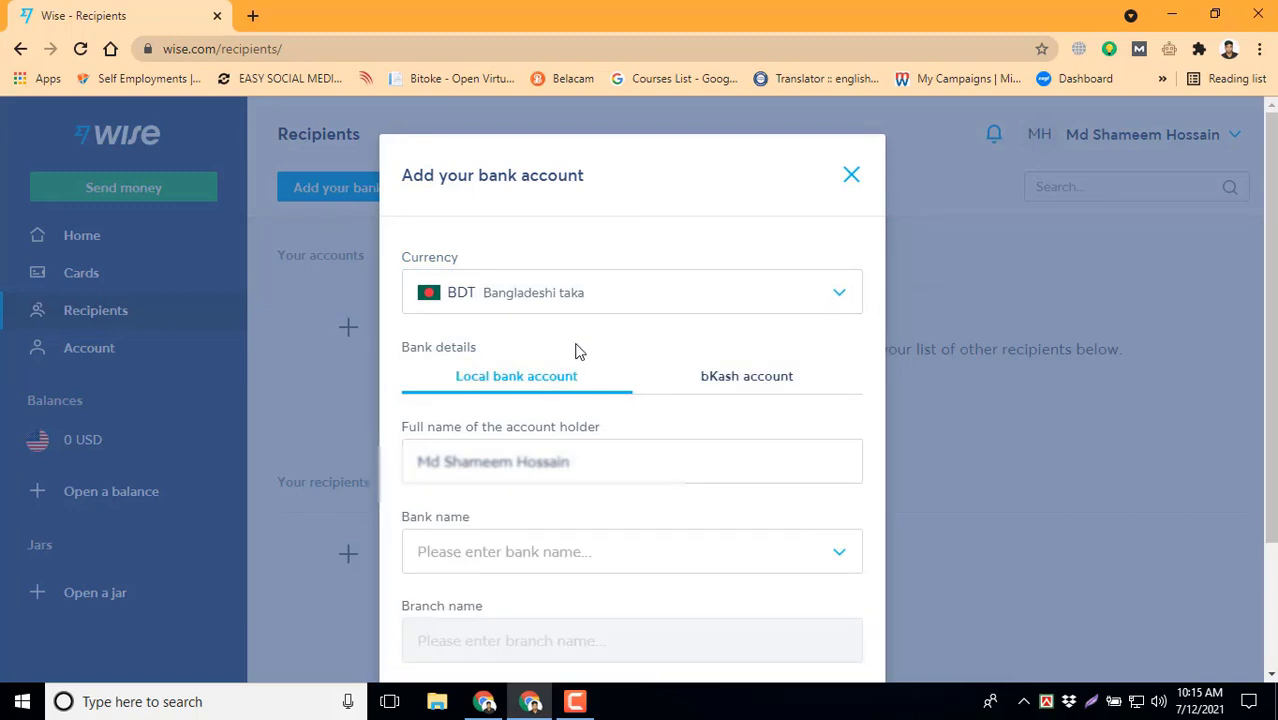
scroll(638, 492, down, 1)
click(575, 701)
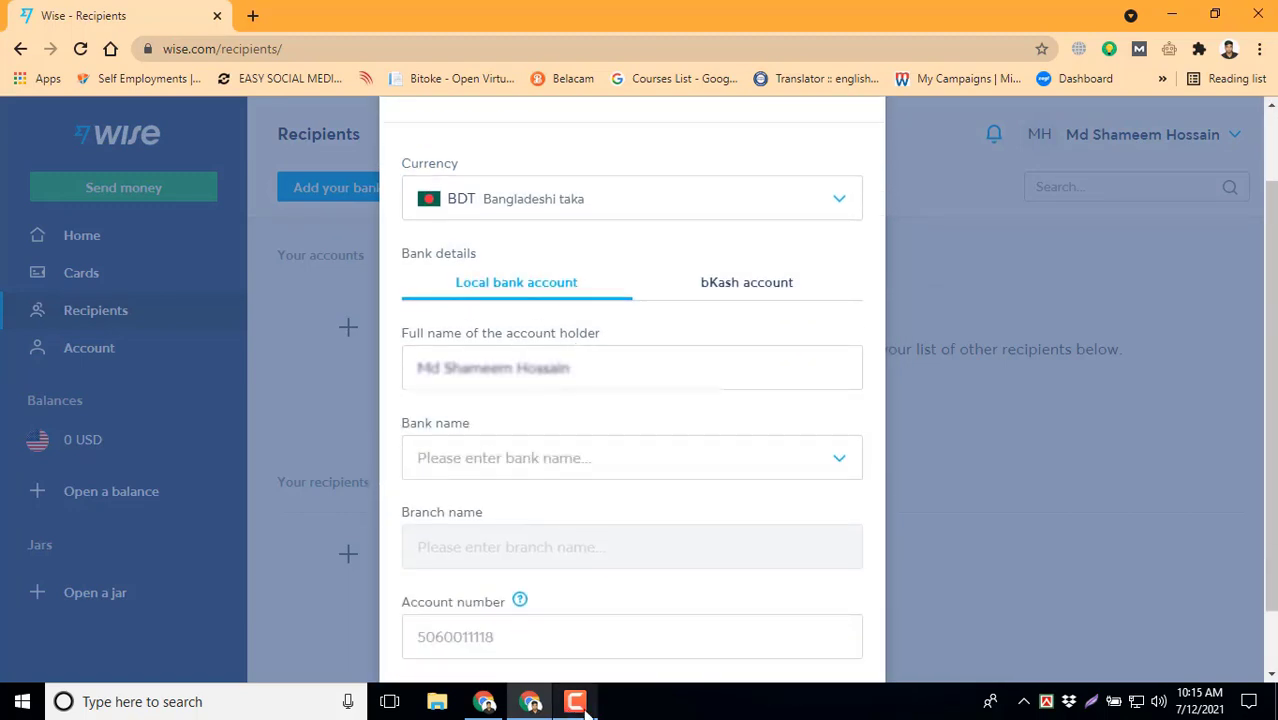
click(1188, 613)
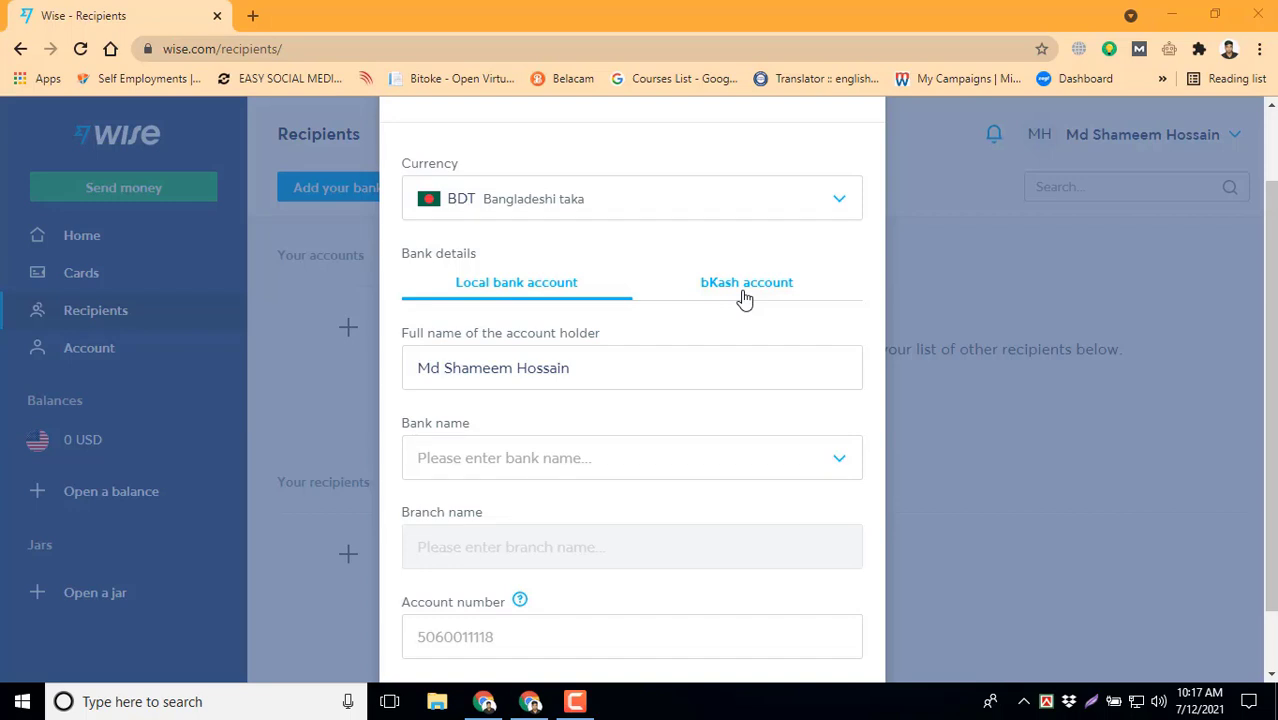
Switch the BDT account form to bKash, keeping the holder's name, and focus the bKash number field.
click(744, 297)
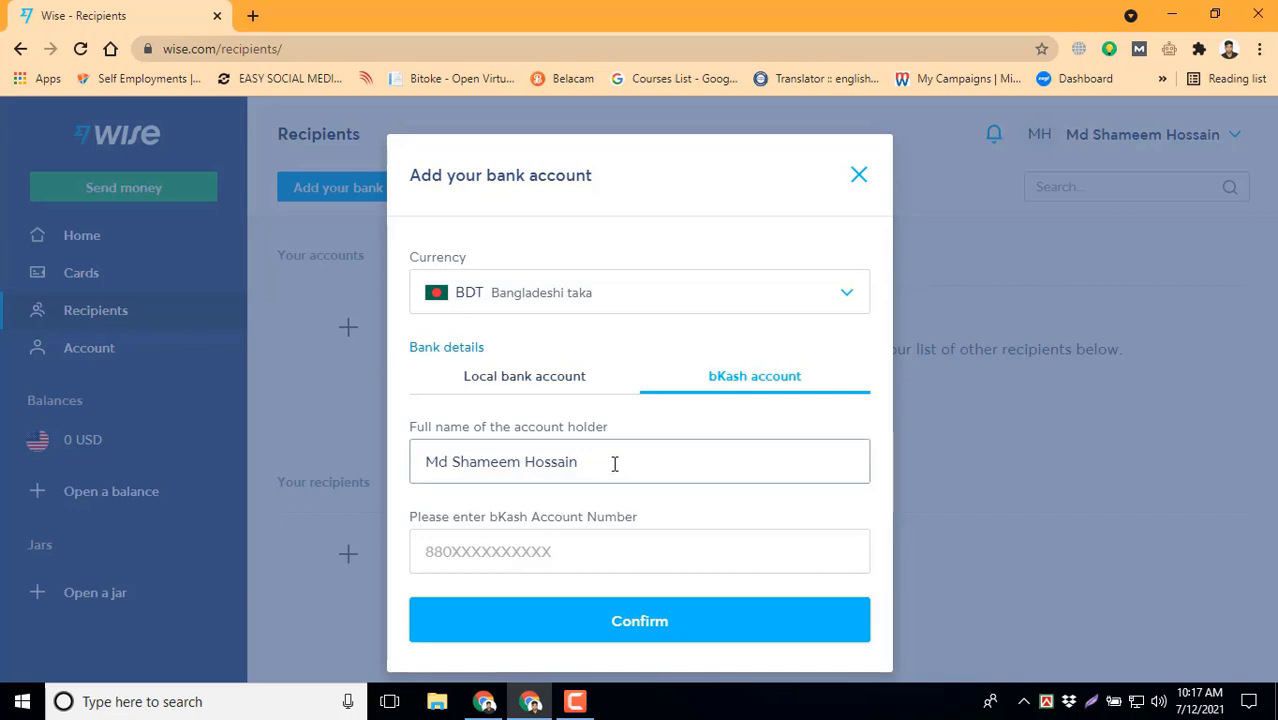
drag(613, 462, 385, 480)
click(483, 556)
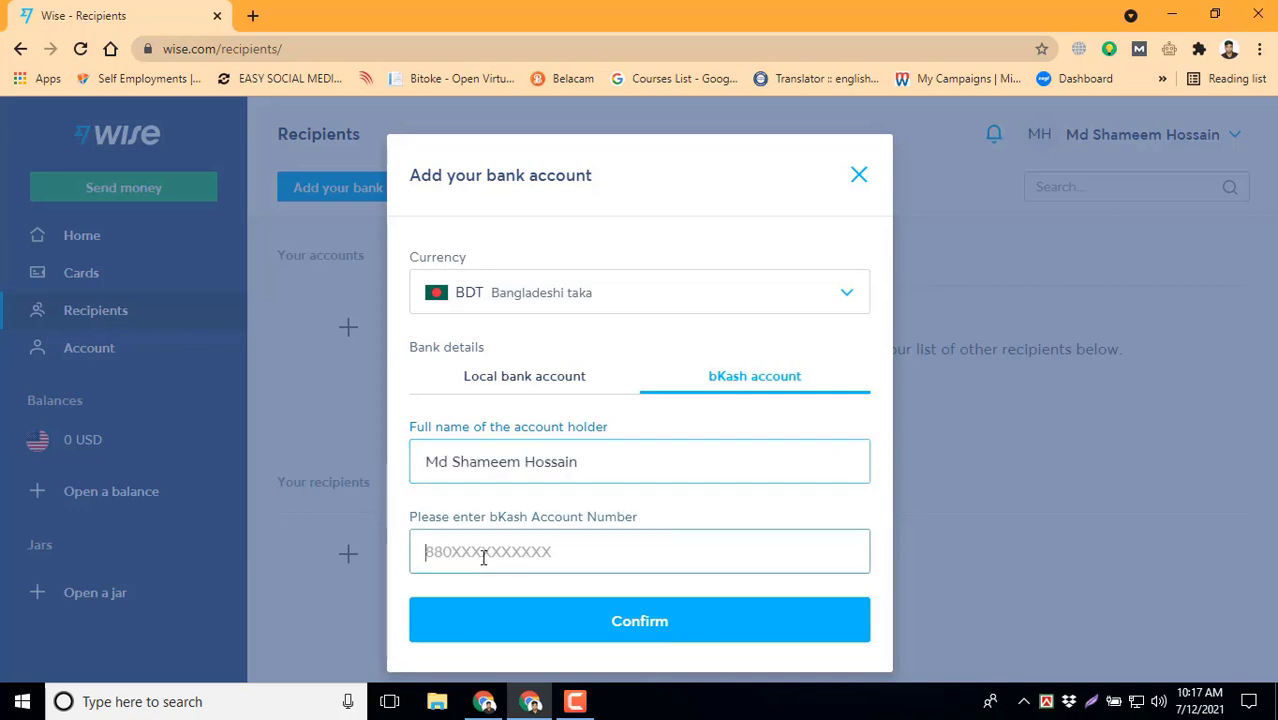
Switch back to local bank details, choose DUTCH-BANGLA BANK LTD and enter the bank account number.
click(548, 383)
scroll(517, 440, down, 2)
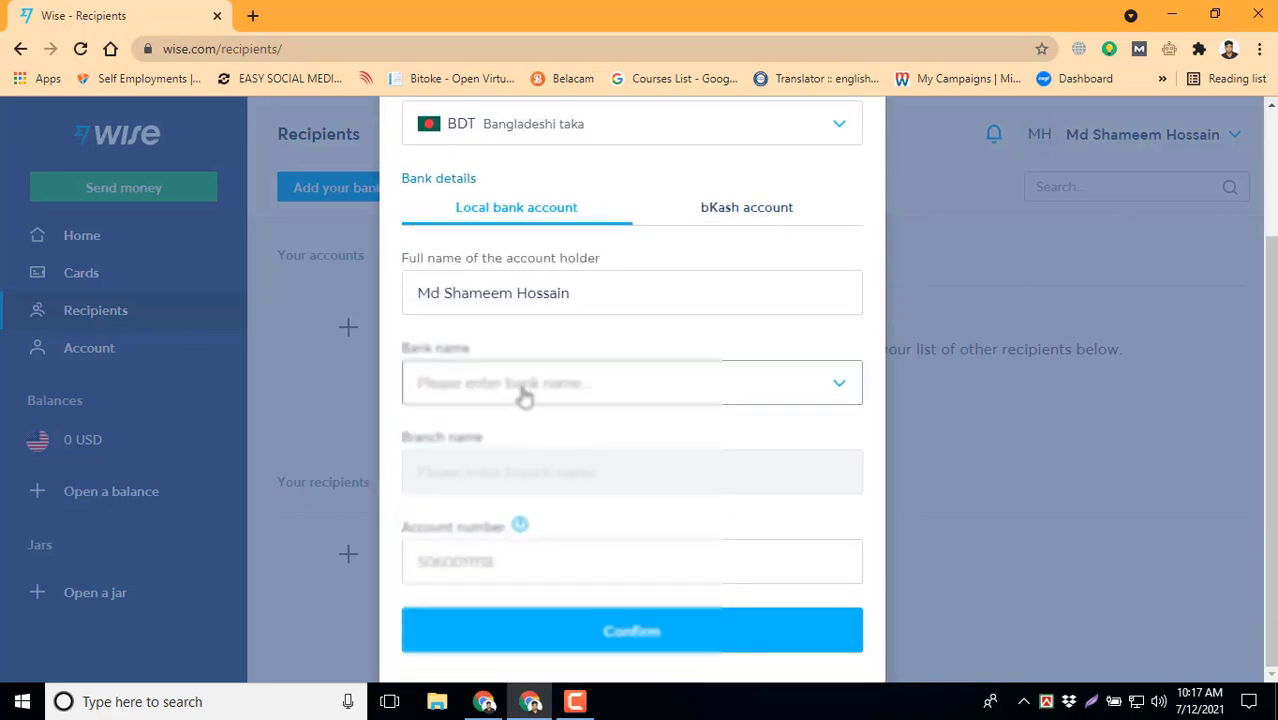
click(522, 396)
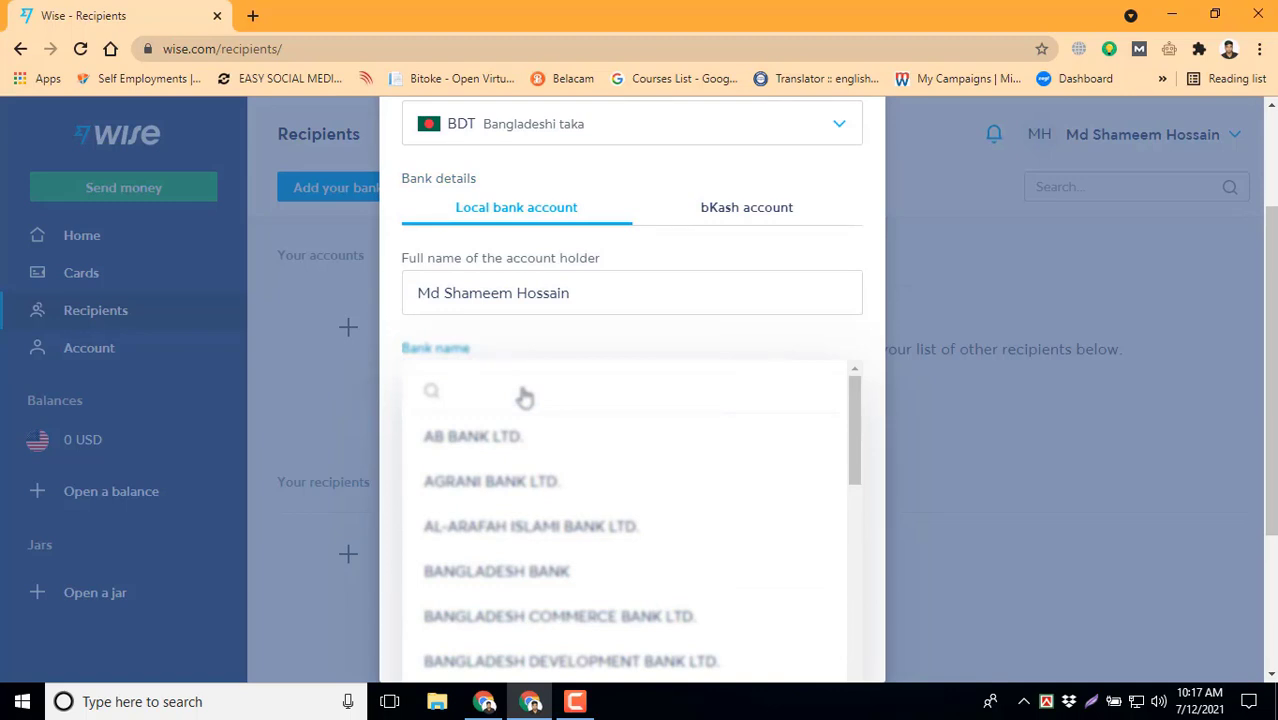
text(du)
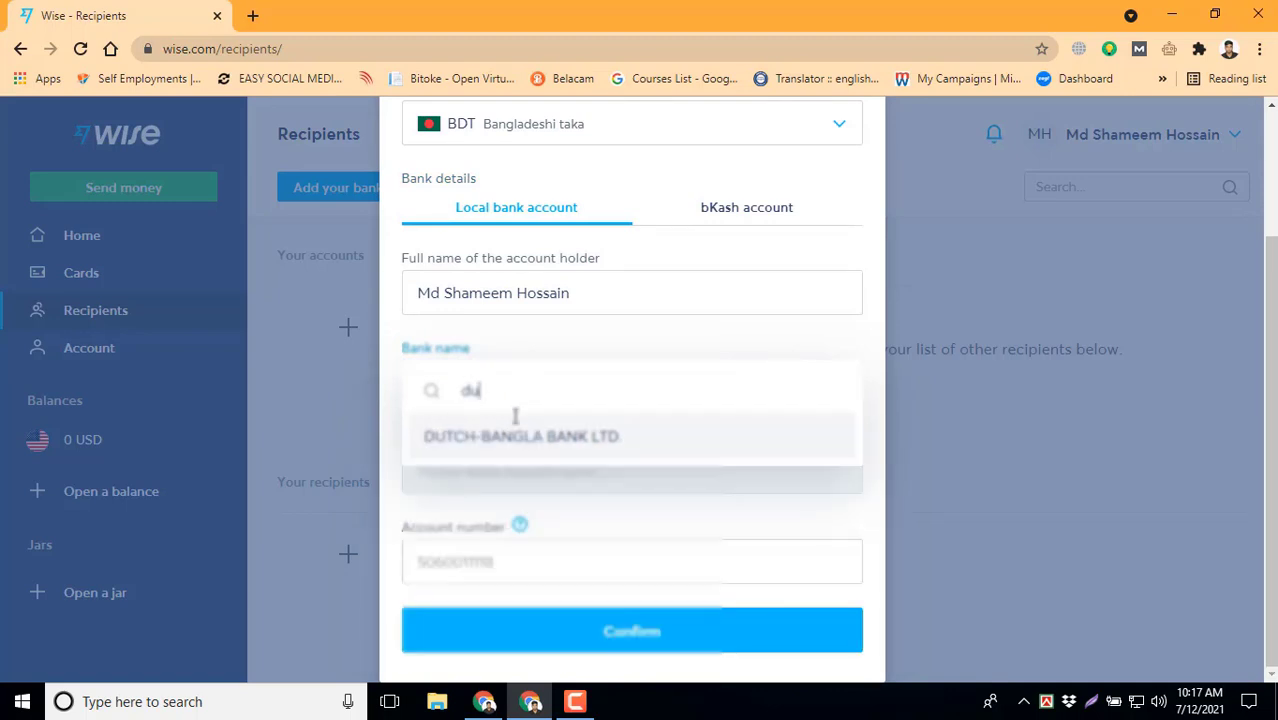
click(541, 449)
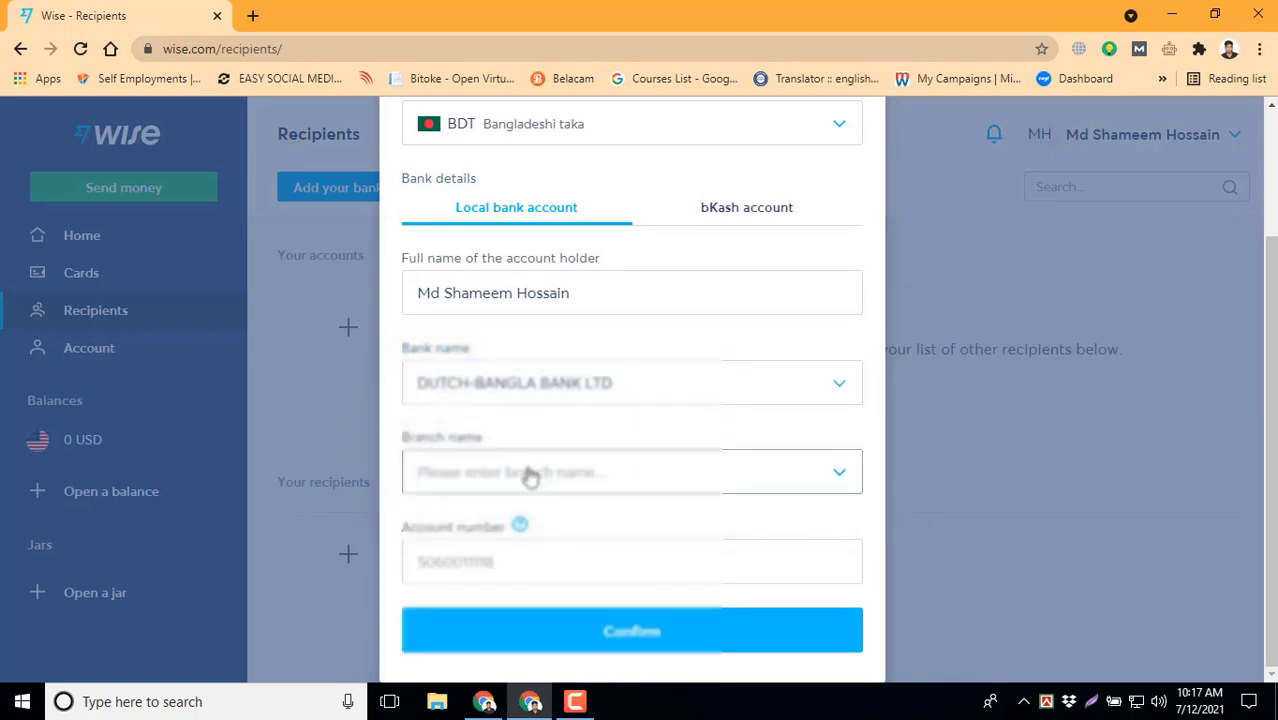
click(457, 562)
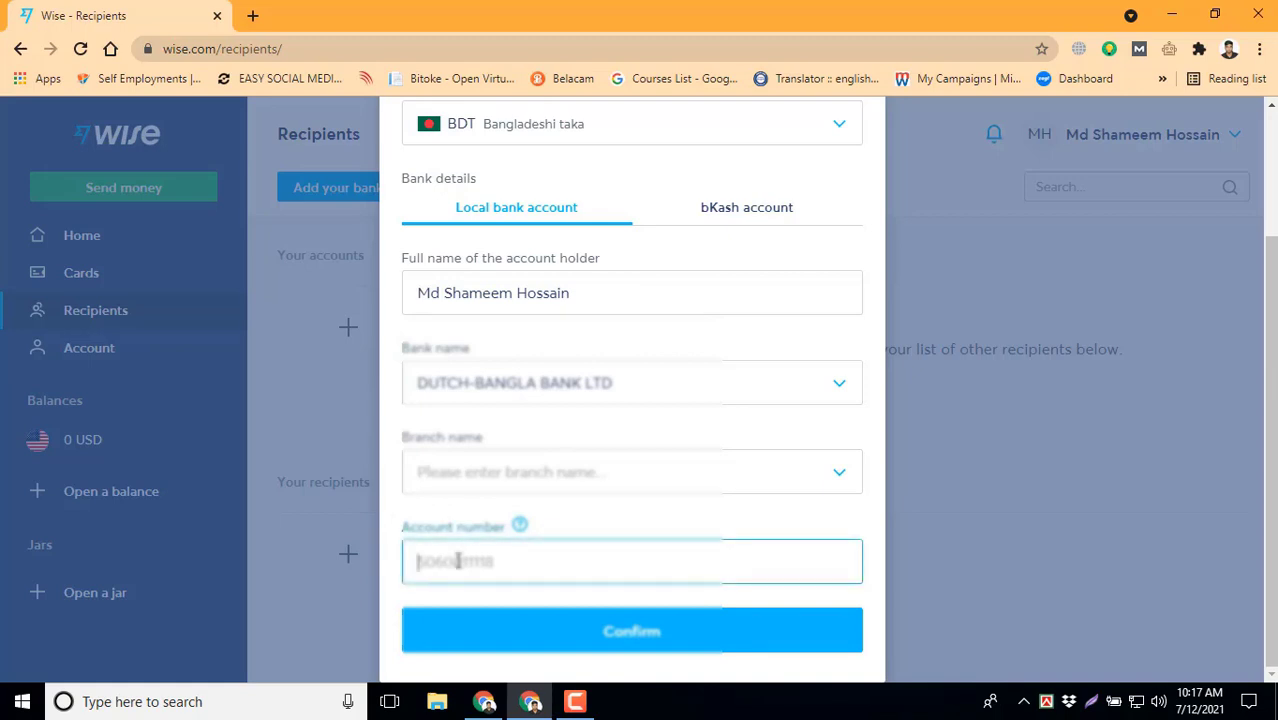
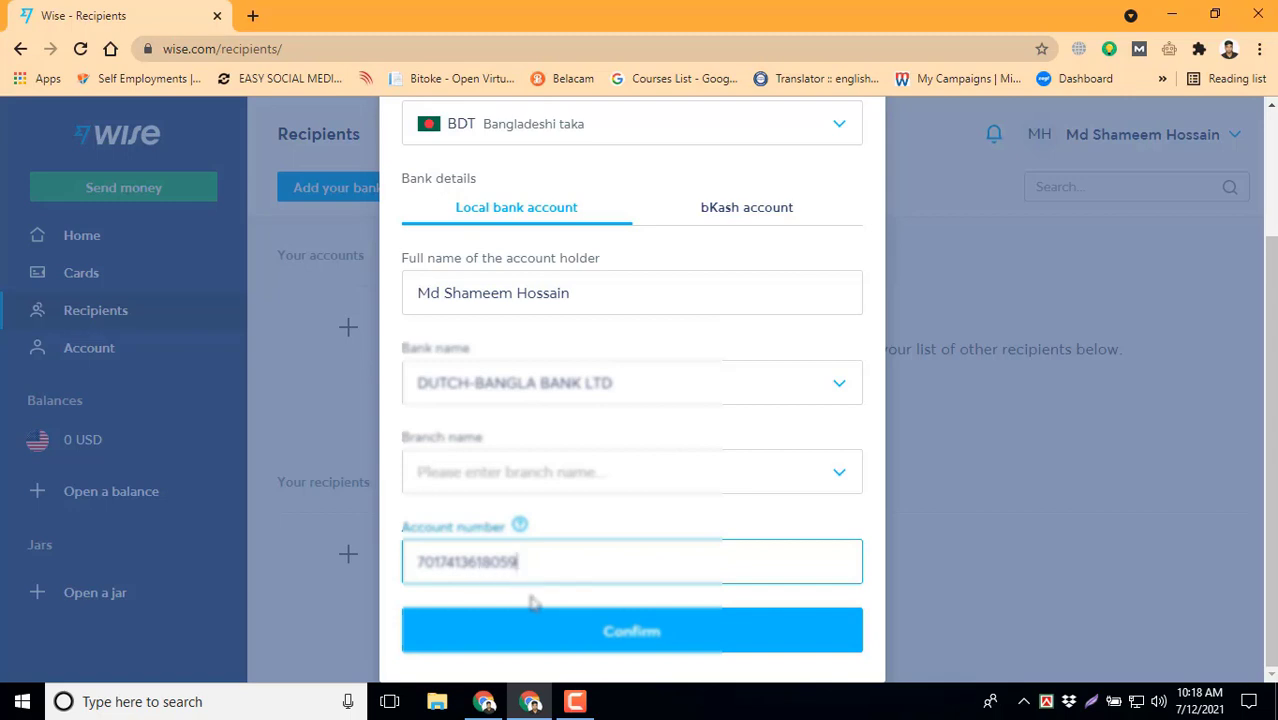
click(648, 632)
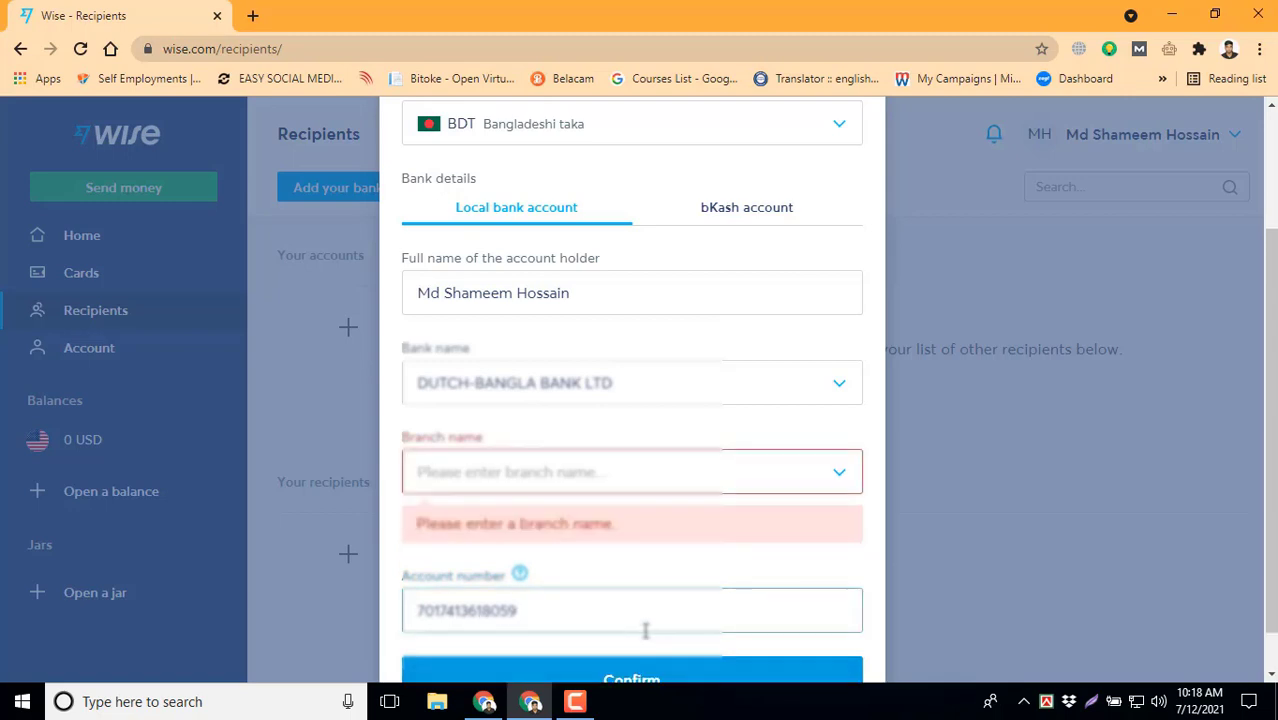
Pick the JHENAIDAH branch and confirm the new BDT account.
click(577, 486)
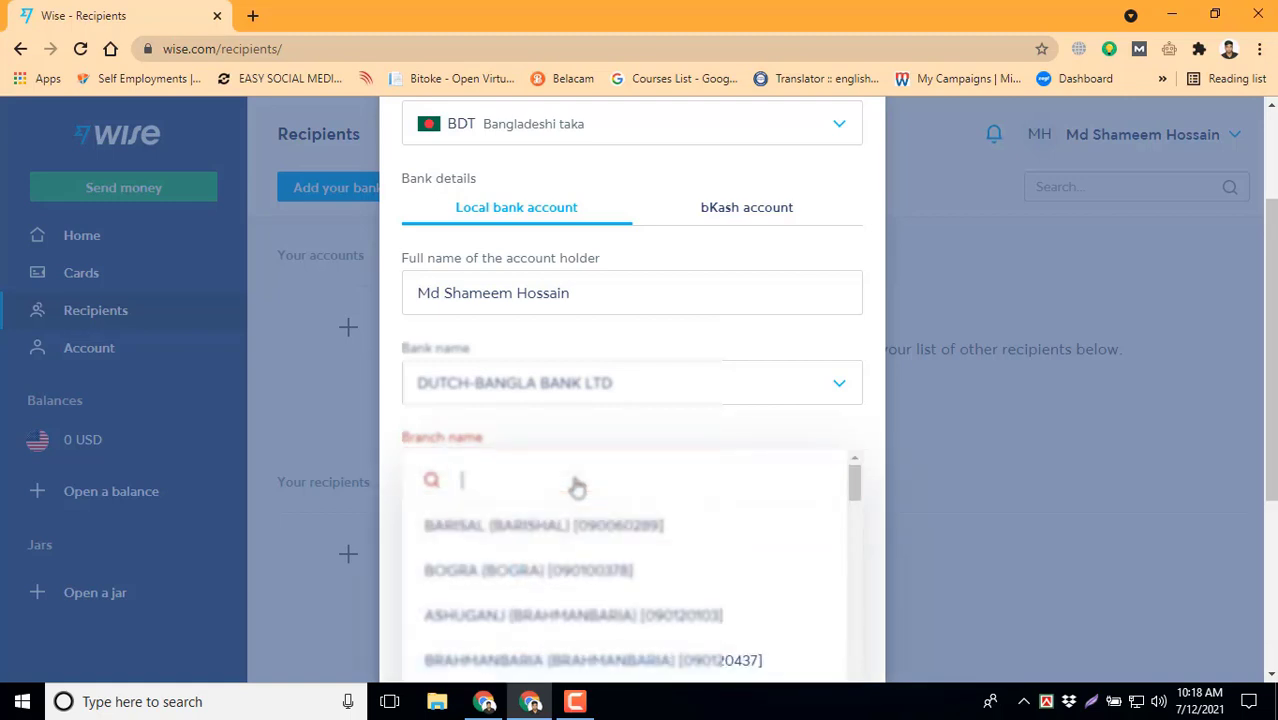
text(jhen)
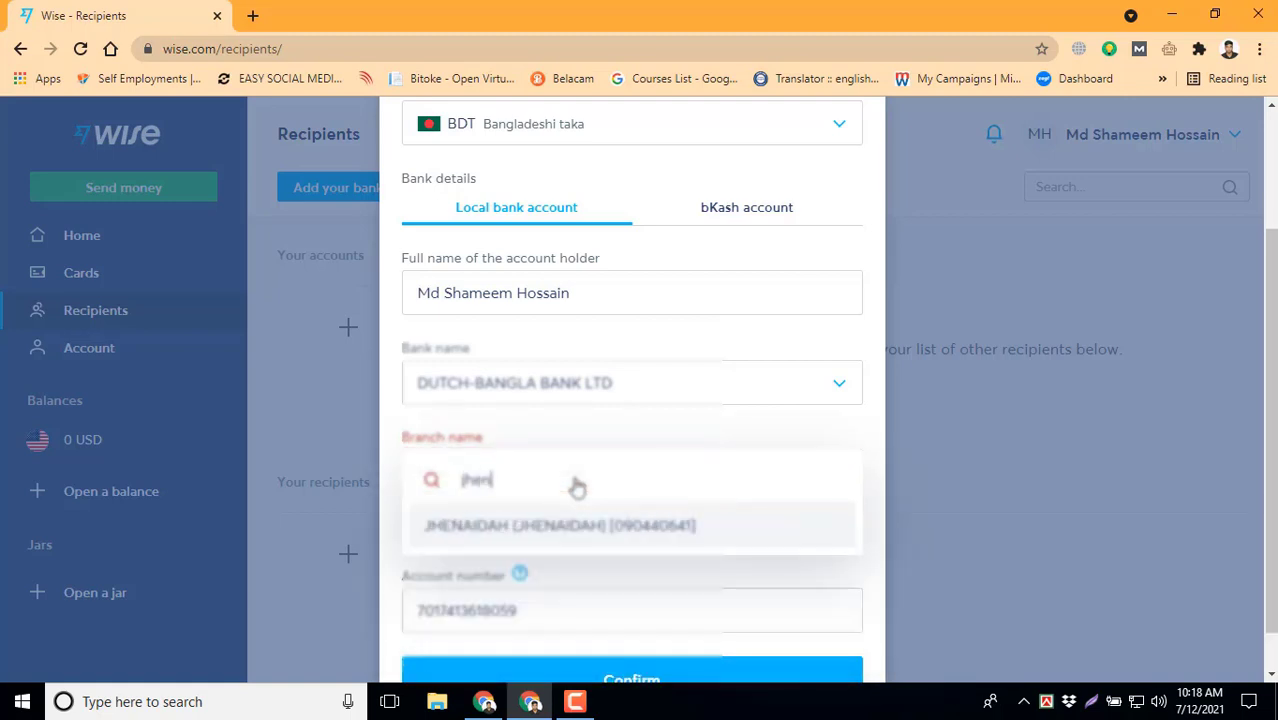
text(ai)
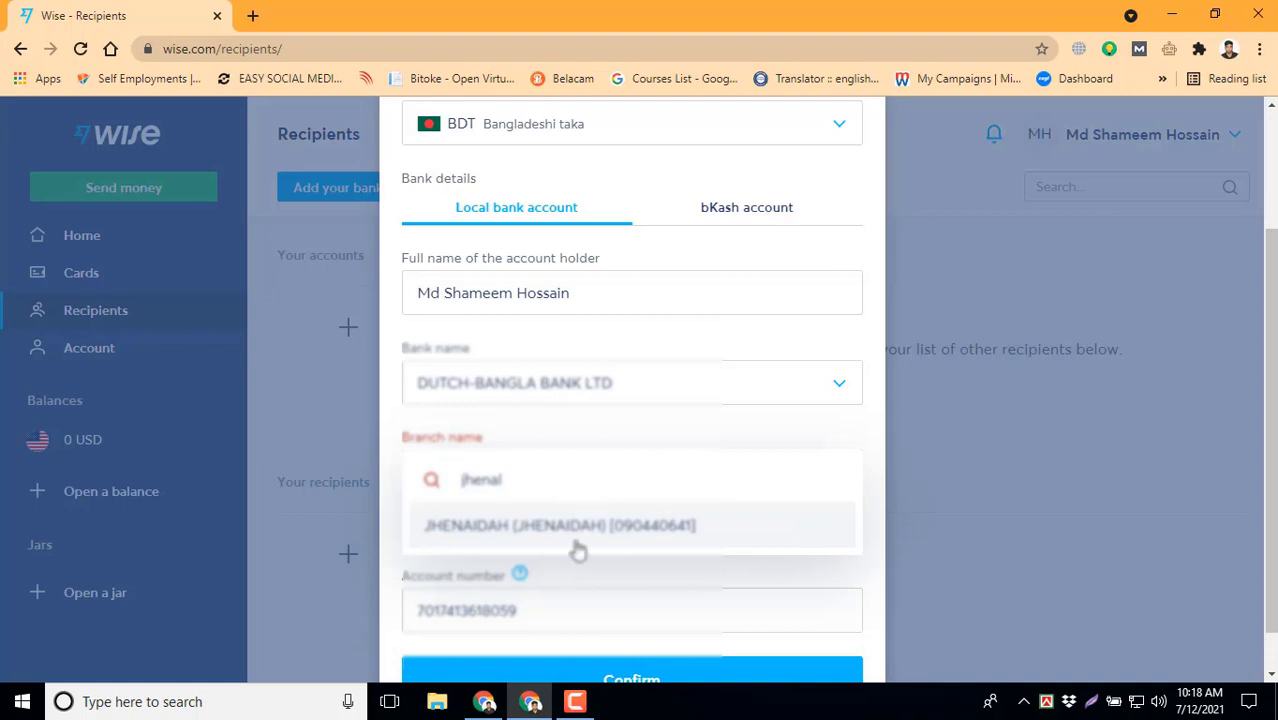
click(578, 526)
click(636, 642)
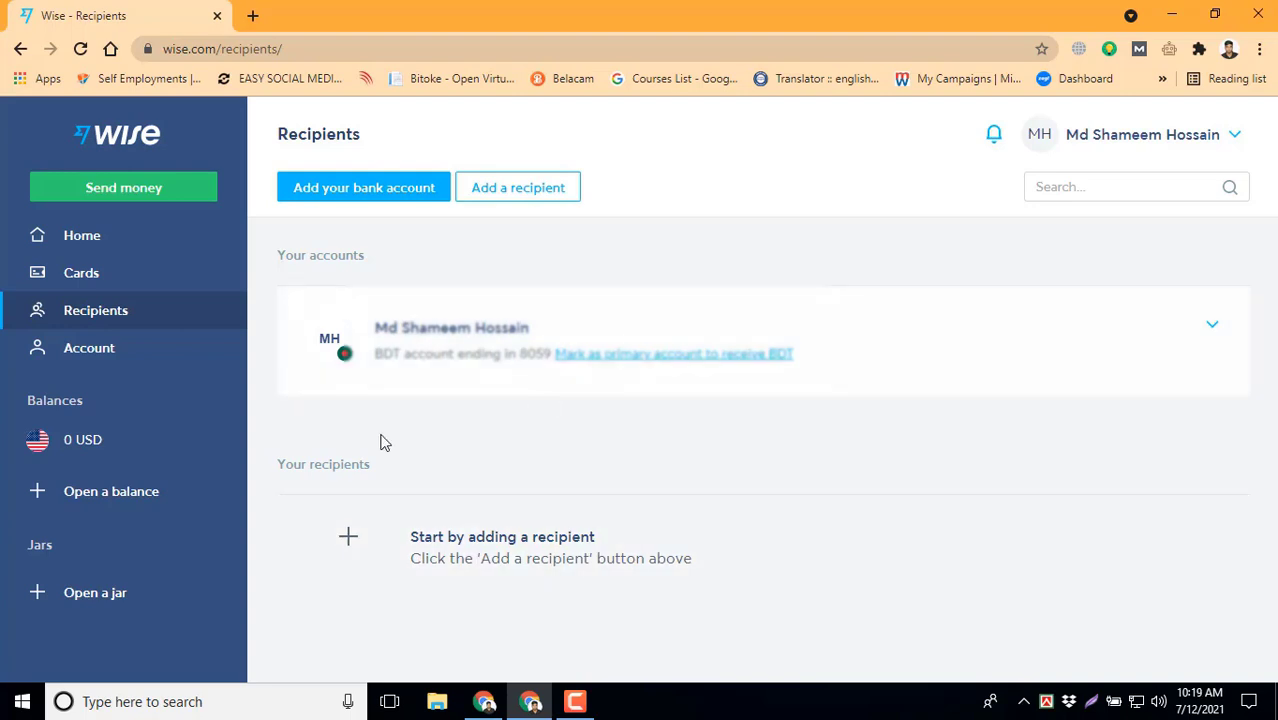
Return to the account Home page and reload it, showing no activity yet.
click(125, 240)
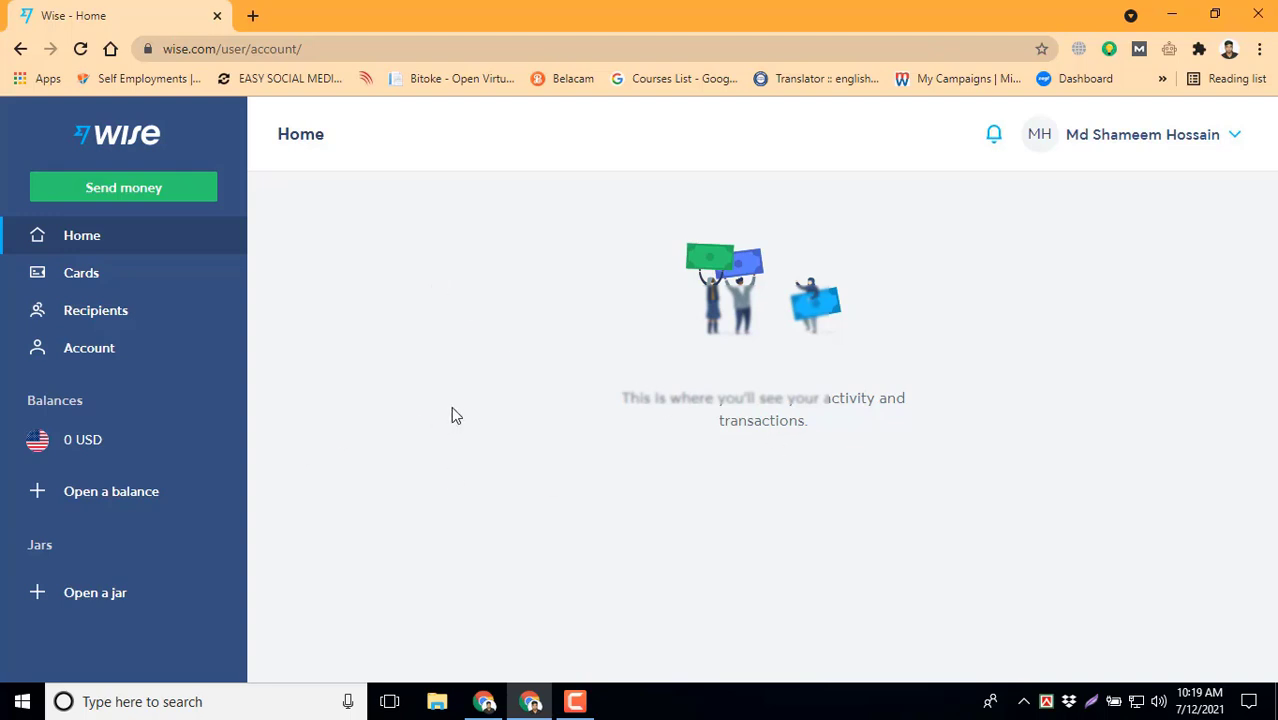
click(577, 703)
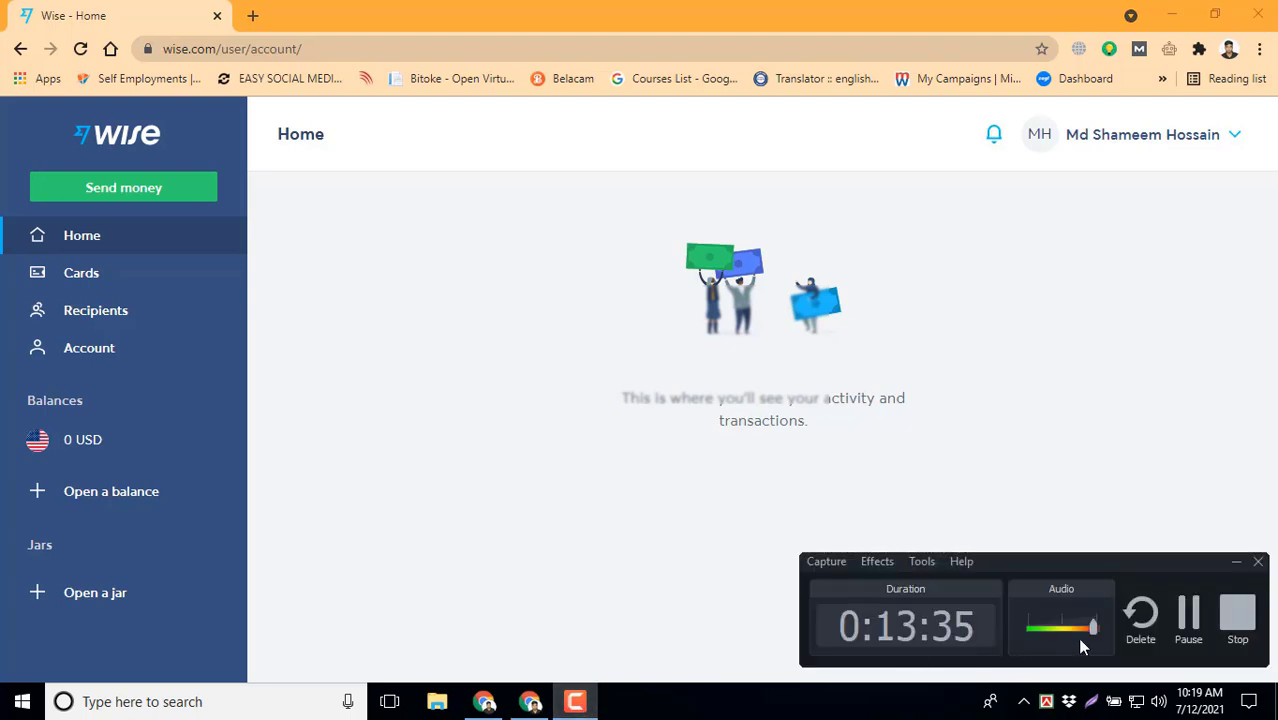
click(1187, 608)
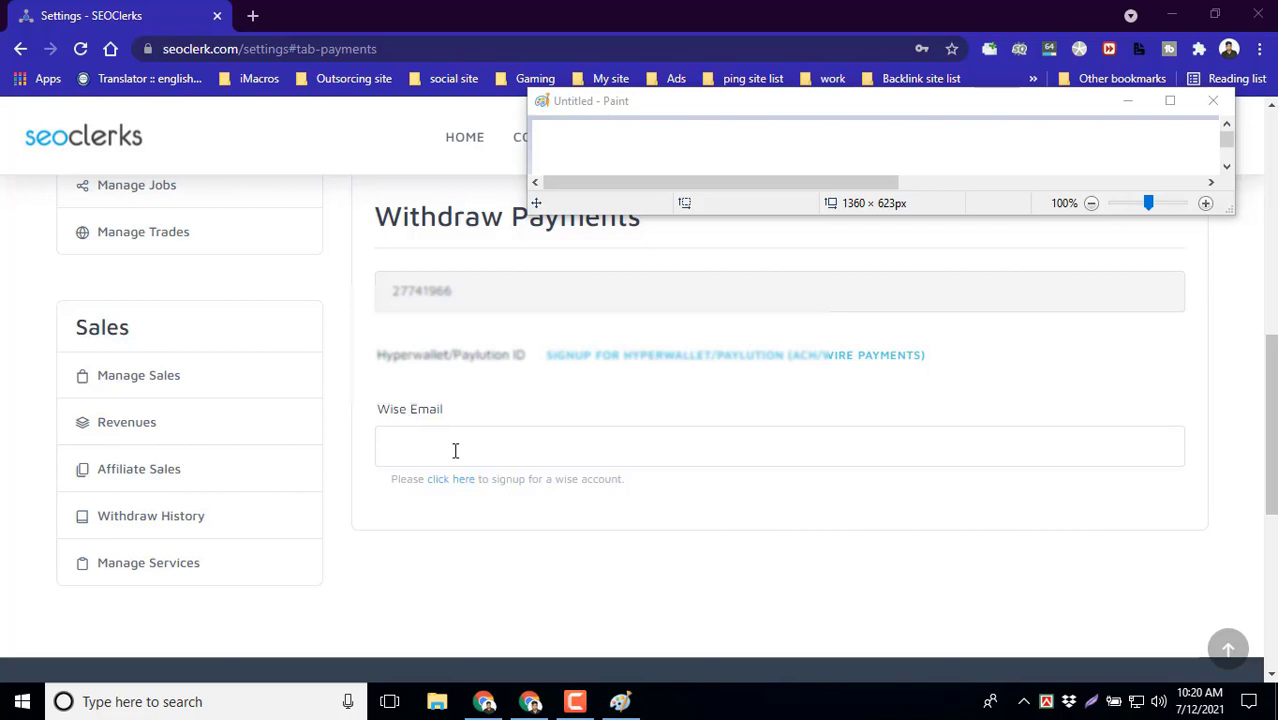
click(590, 708)
click(1188, 612)
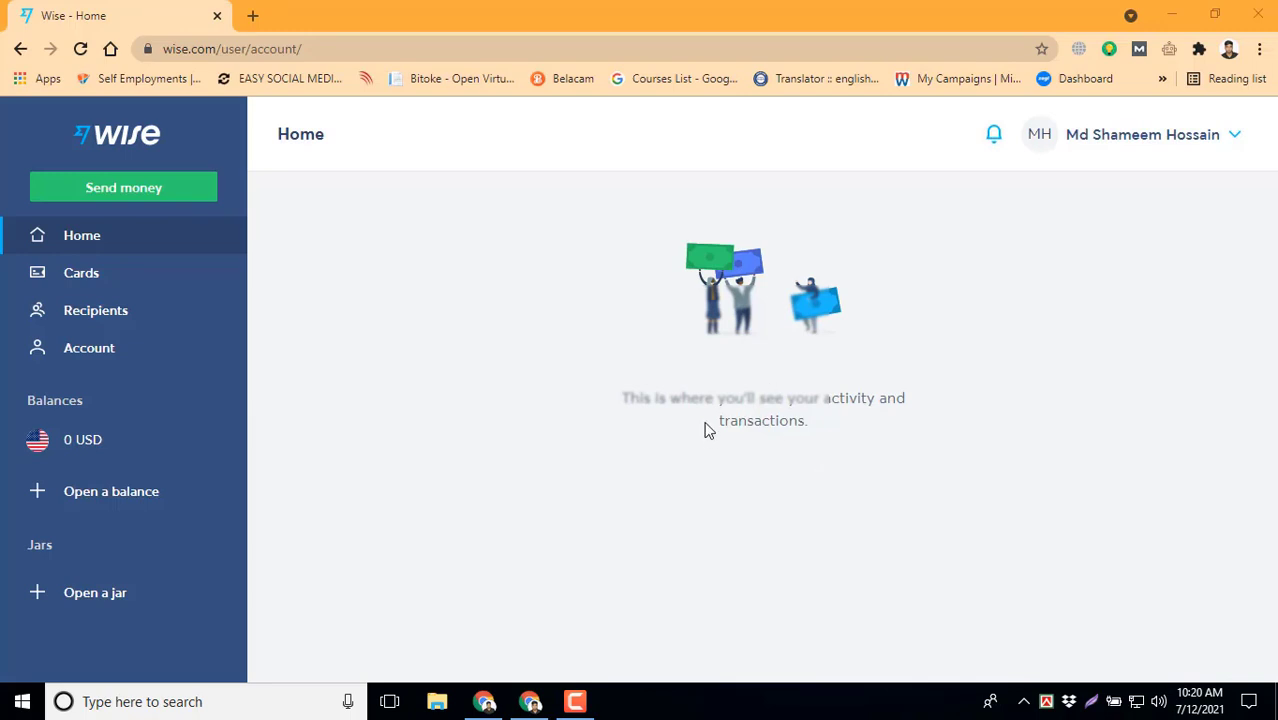
drag(830, 425, 620, 404)
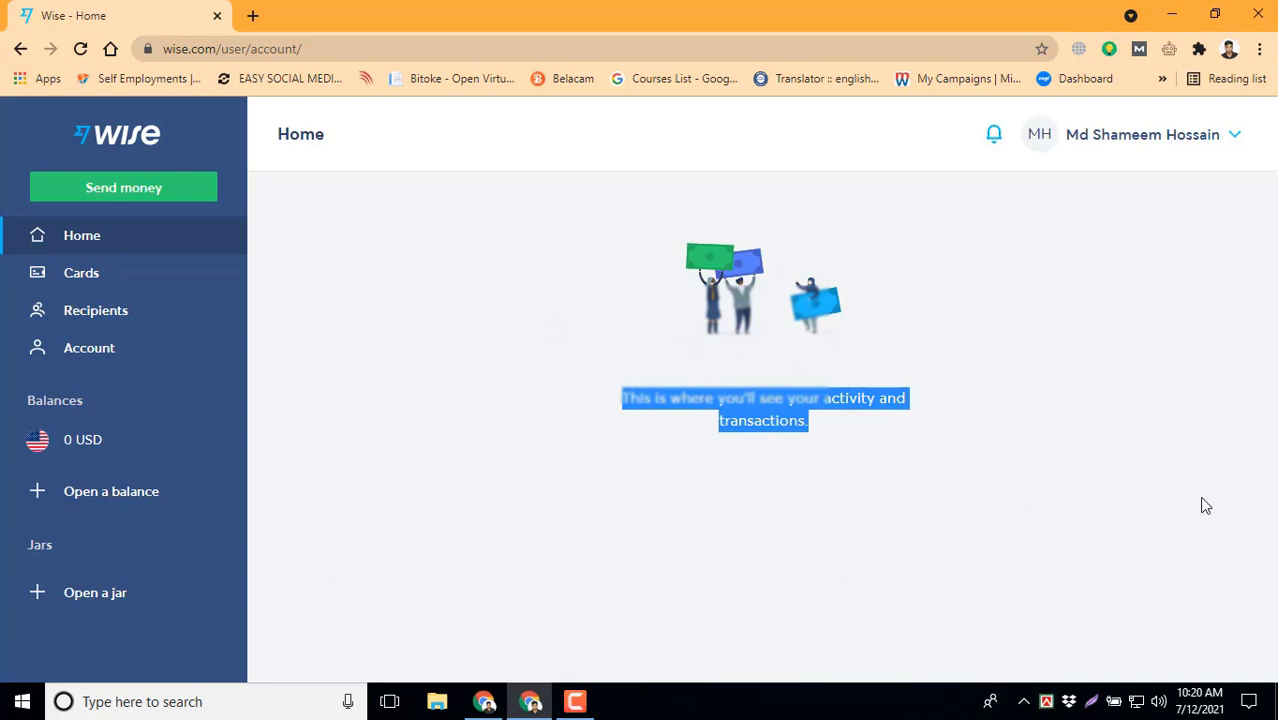
click(563, 357)
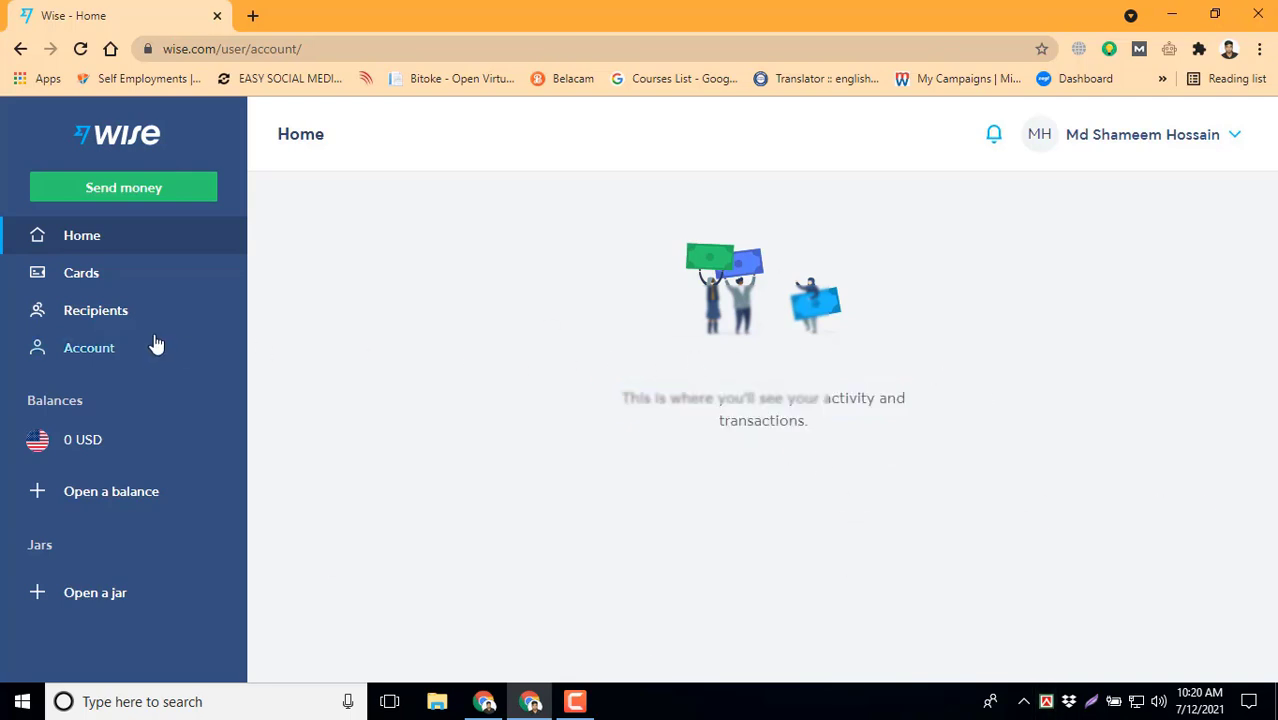
click(160, 231)
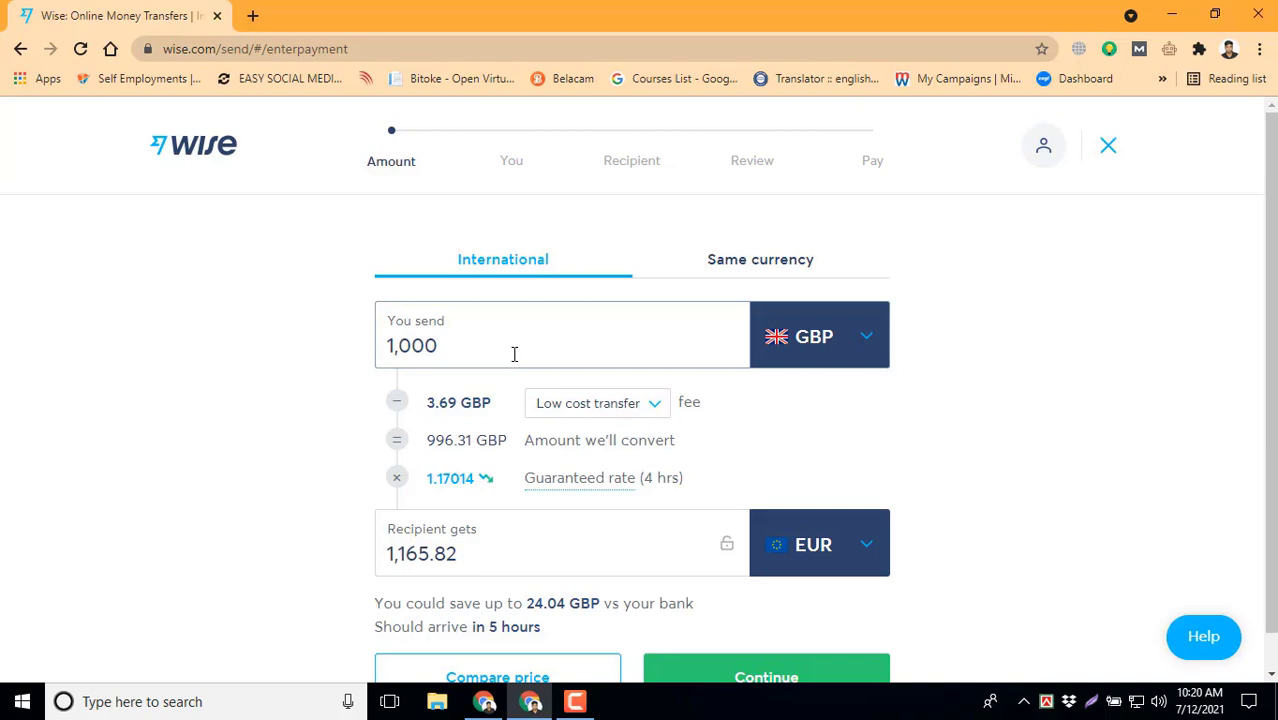
Change the quote to send 50 USD instead of 1,000 GBP.
click(855, 341)
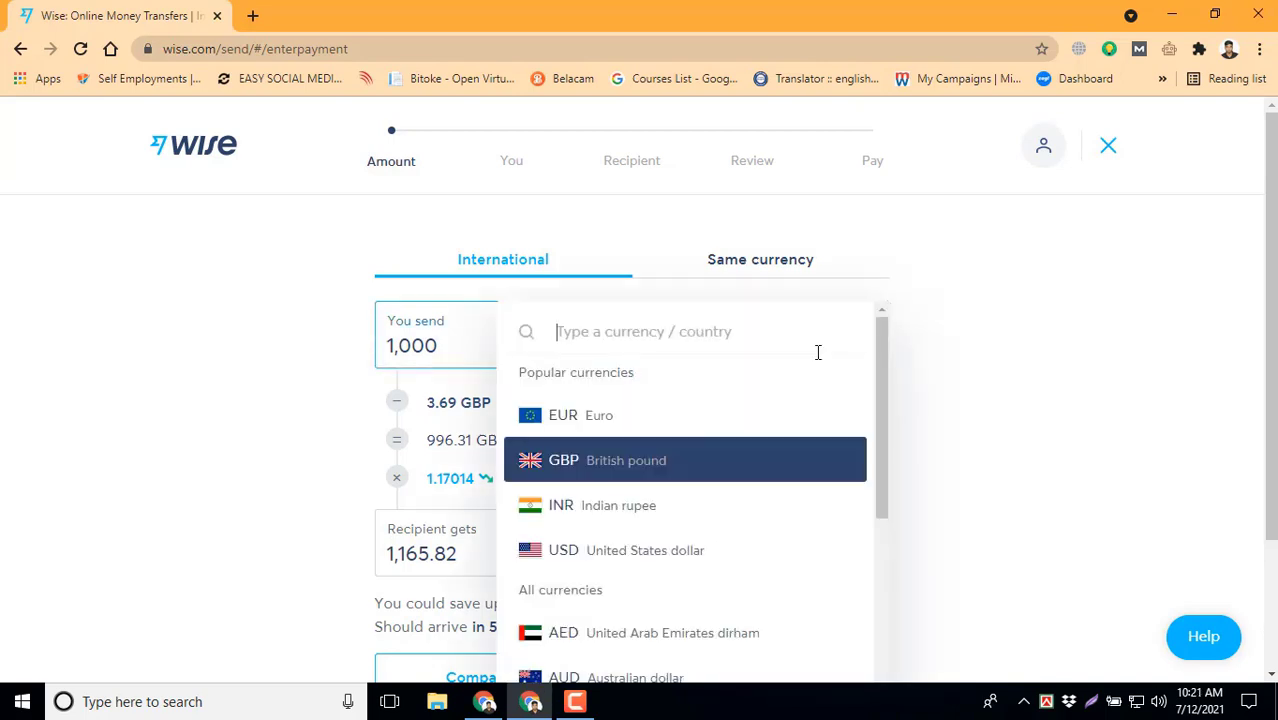
text(usd)
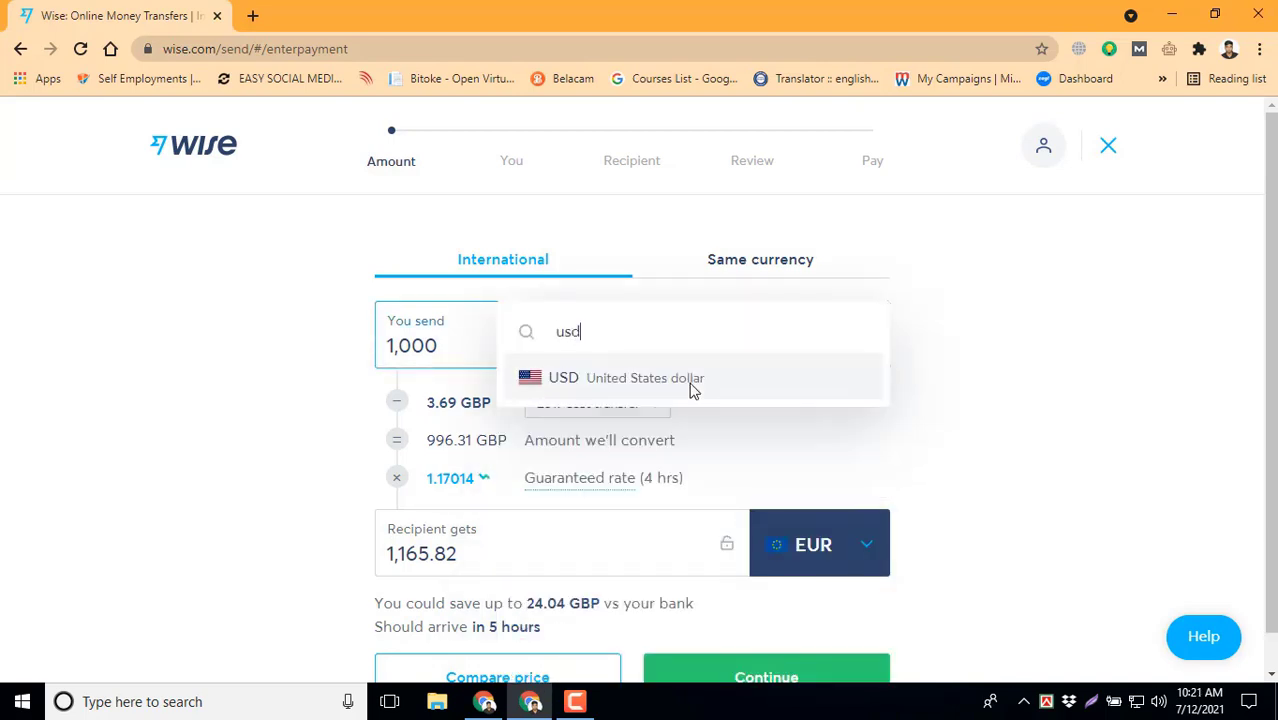
click(690, 390)
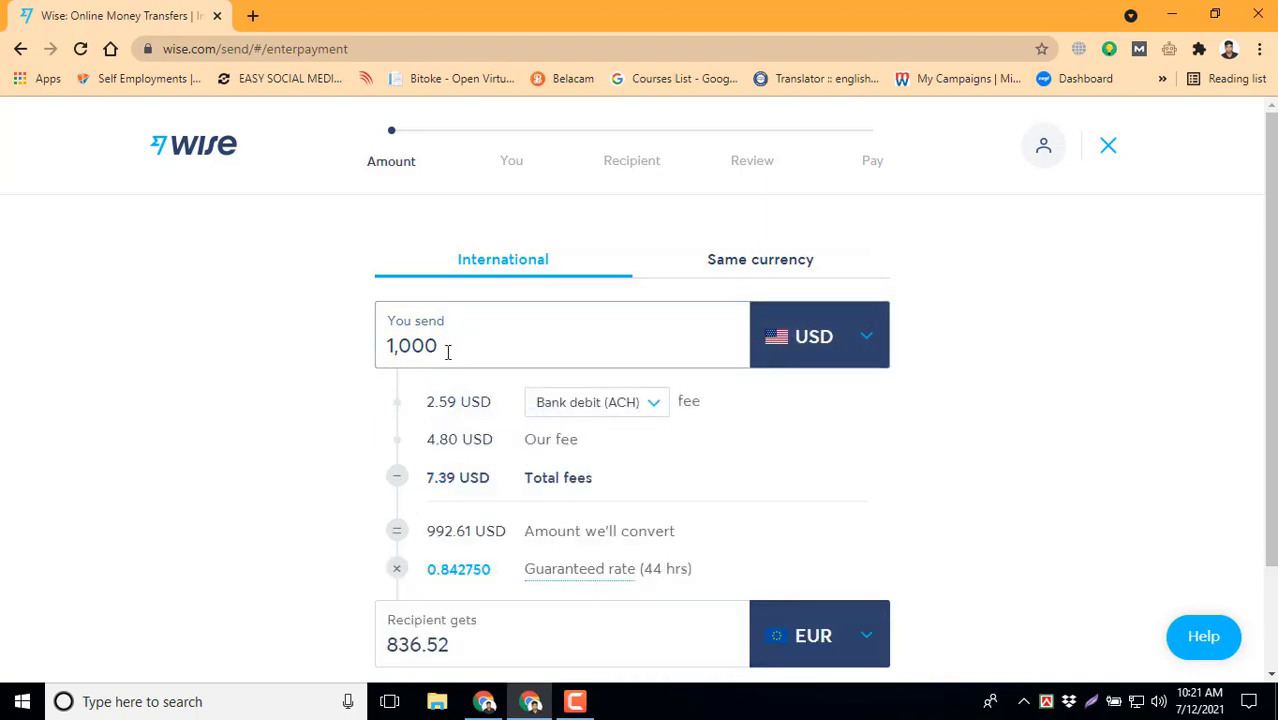
drag(442, 348, 295, 365)
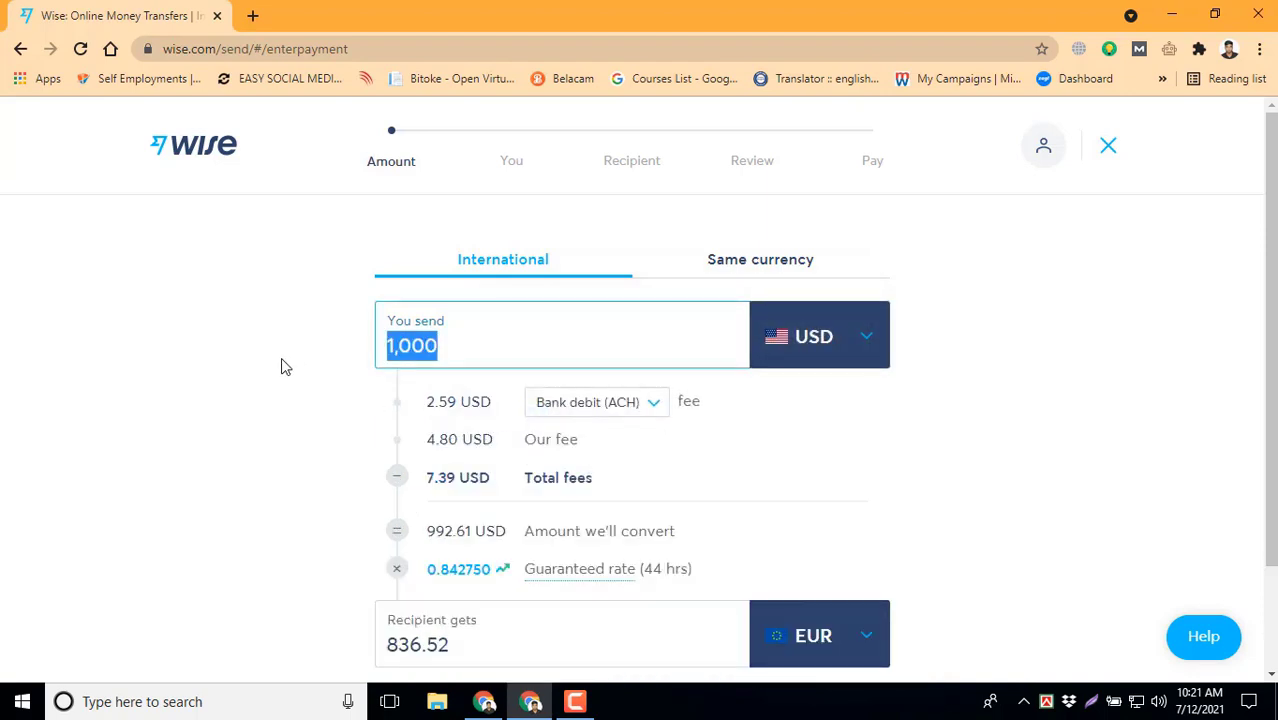
text(50)
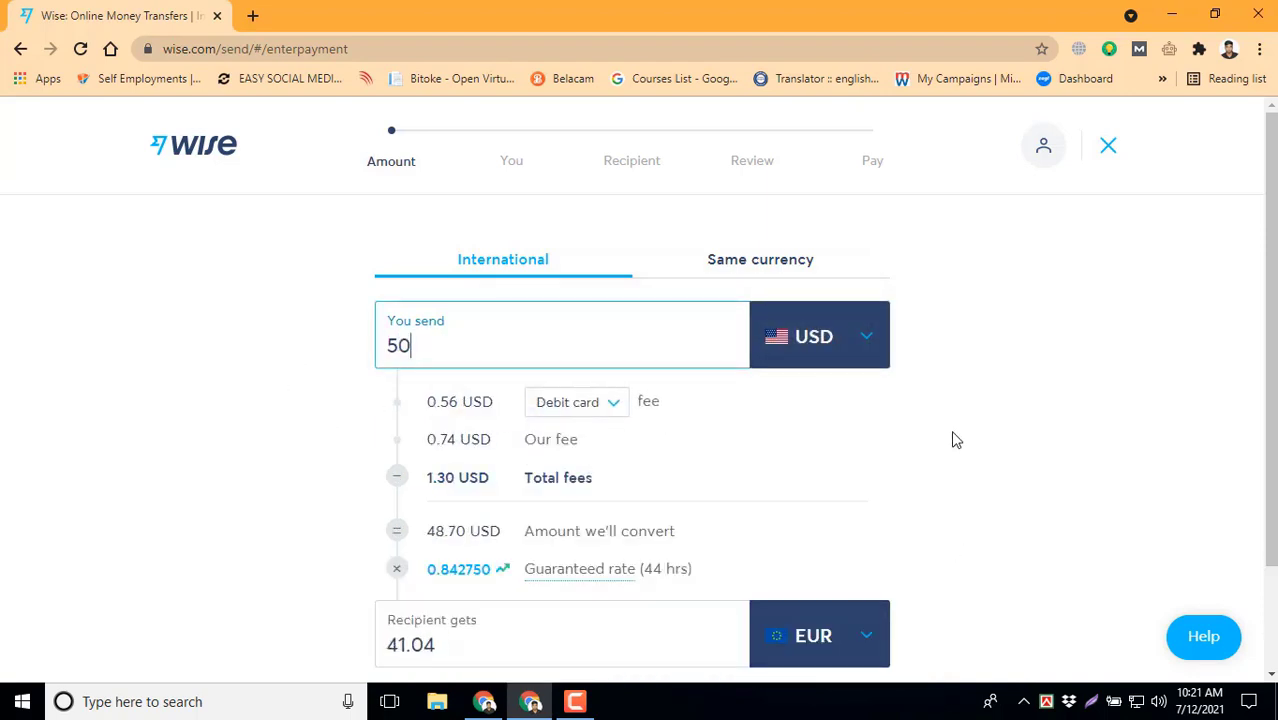
click(953, 438)
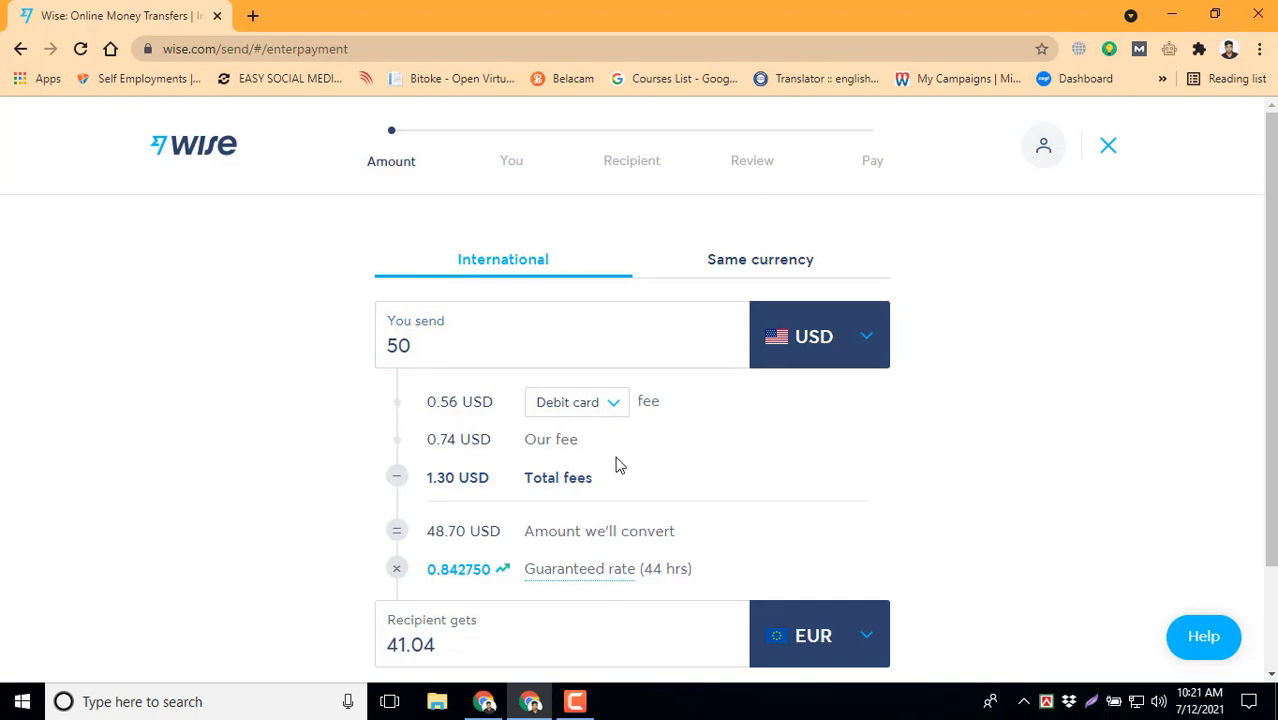
Make Bangladeshi taka the recipient currency, so the recipient gets 3,987.30 BDT.
scroll(890, 508, down, 2)
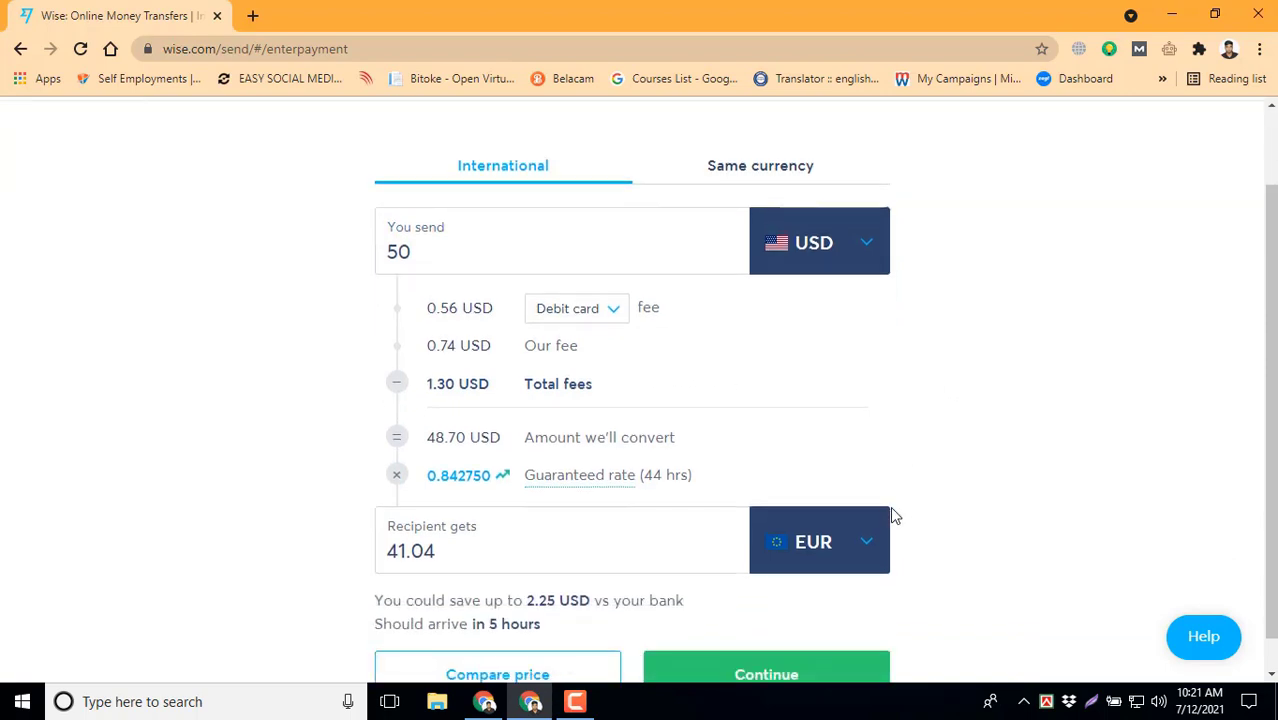
click(865, 515)
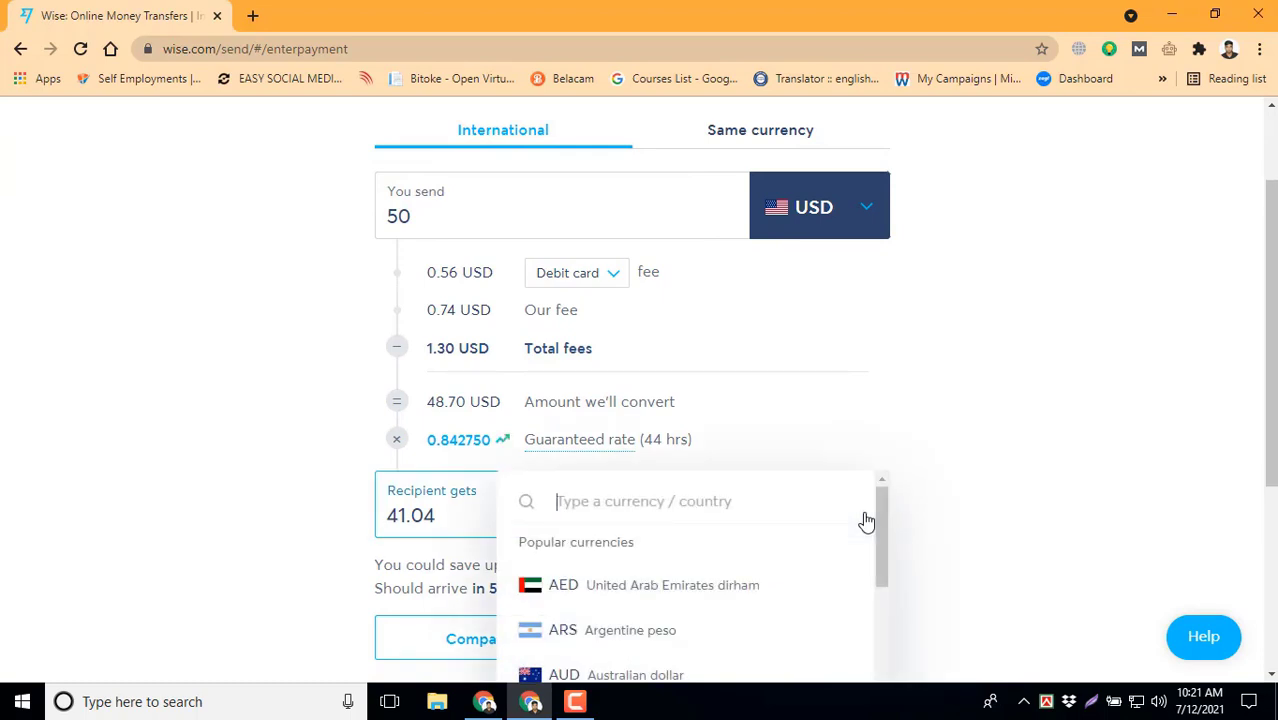
text(bdt)
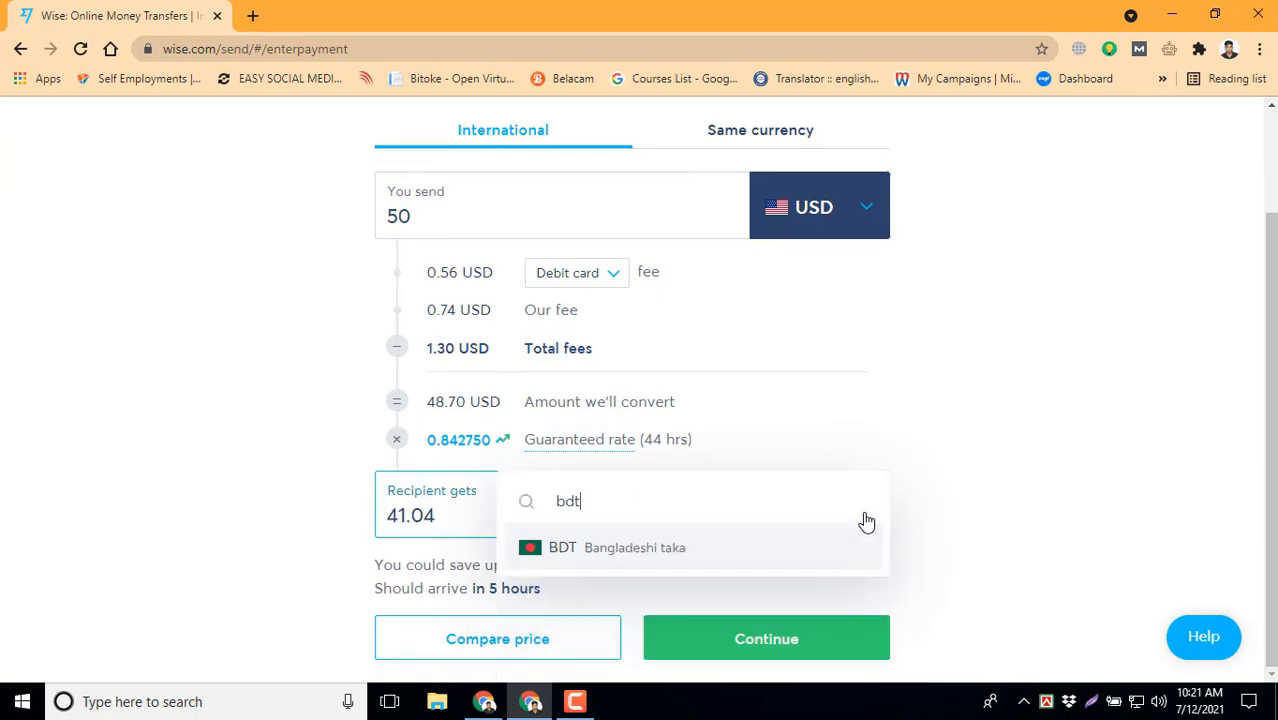
click(690, 554)
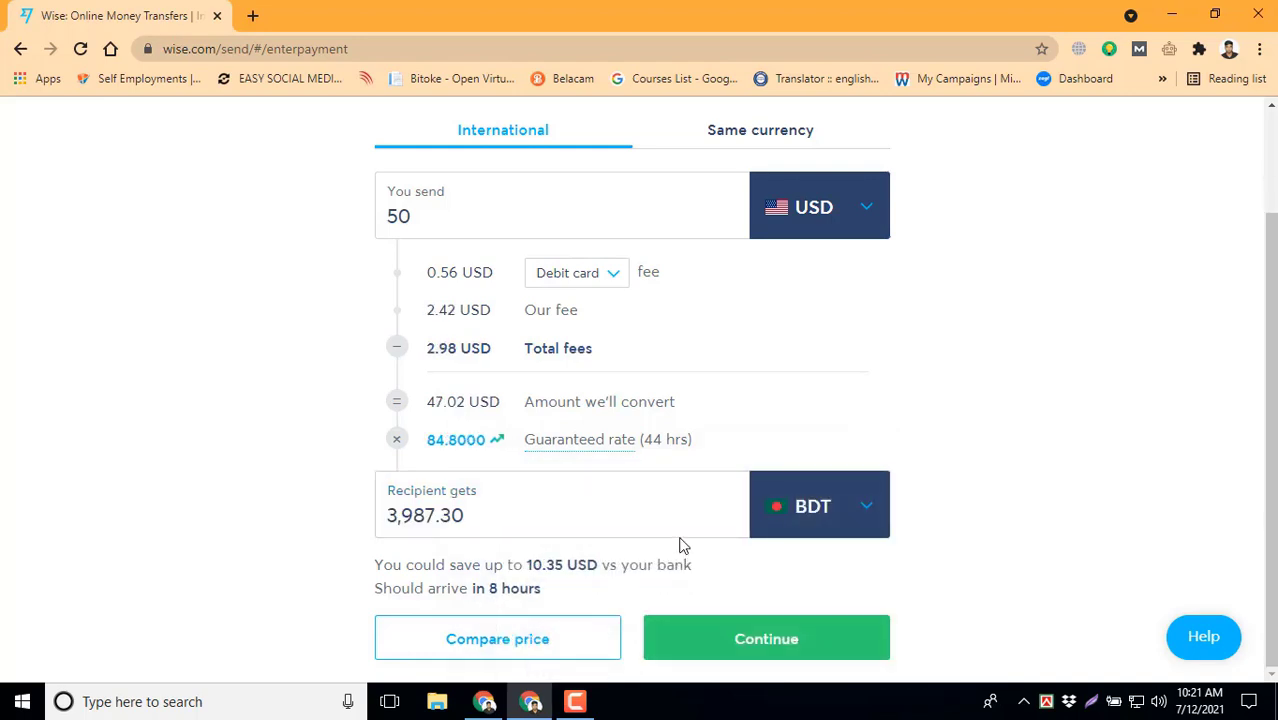
scroll(930, 308, up, 1)
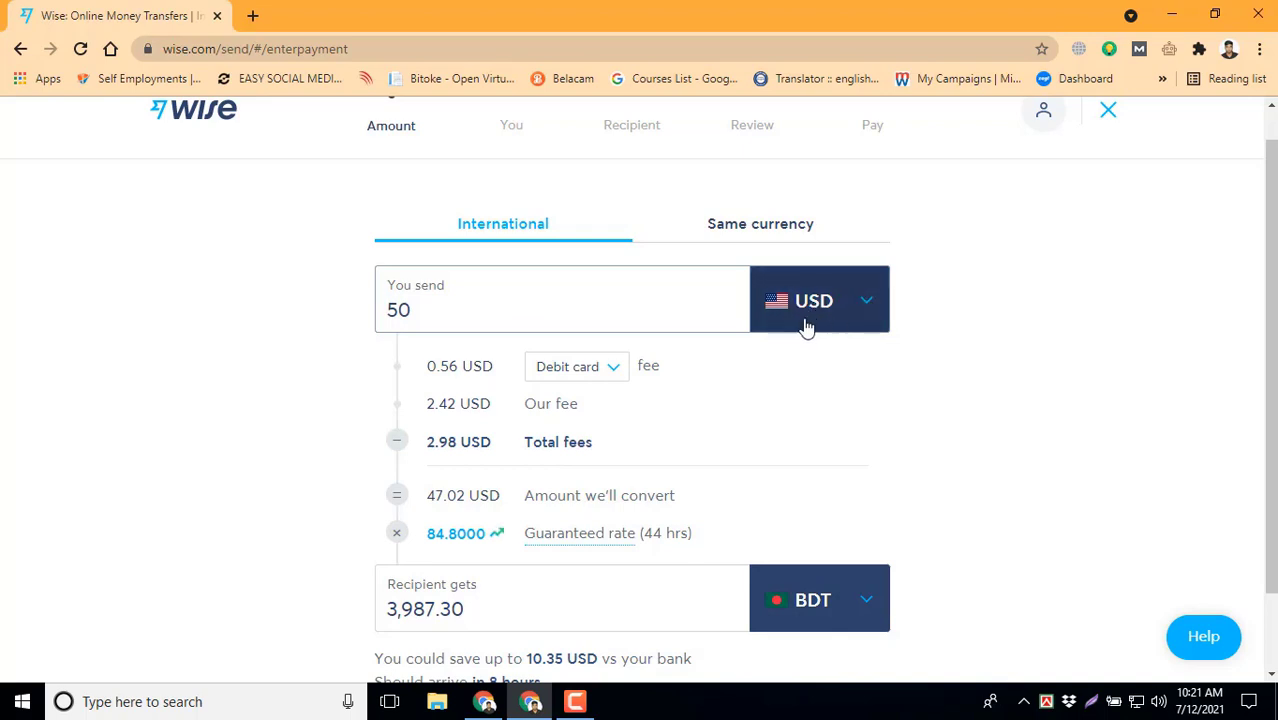
scroll(767, 578, down, 1)
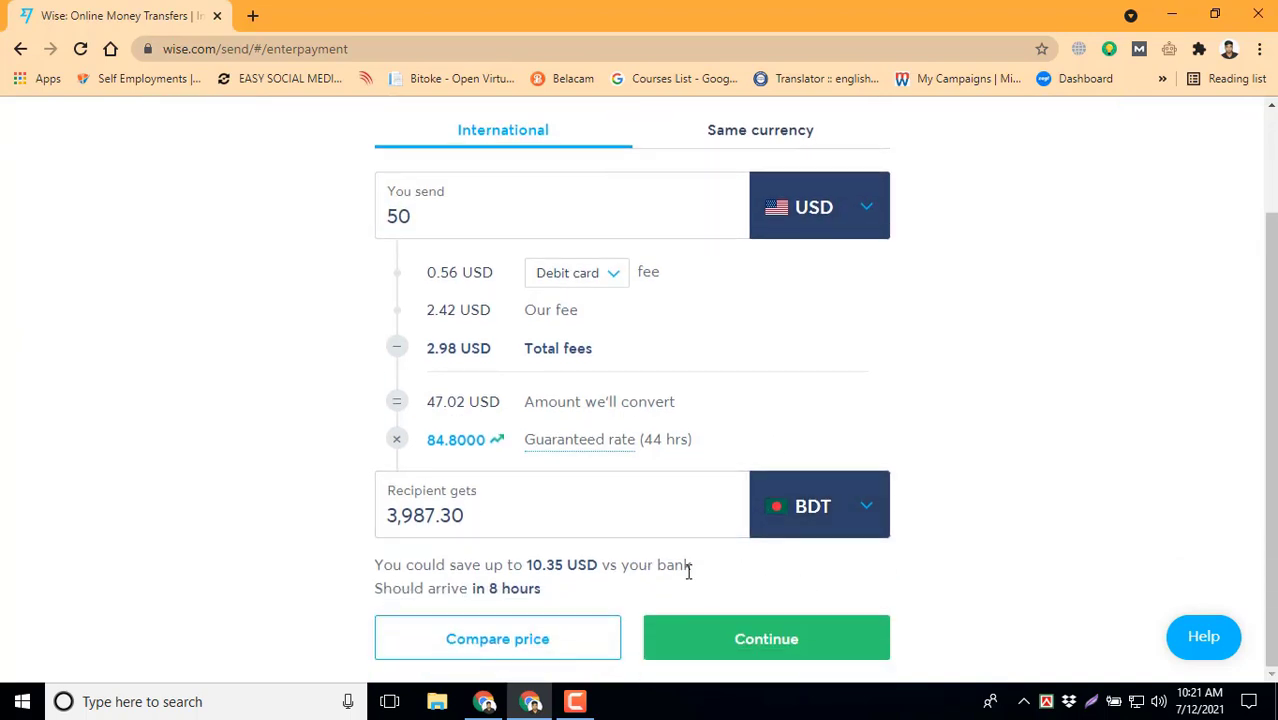
scroll(727, 564, up, 1)
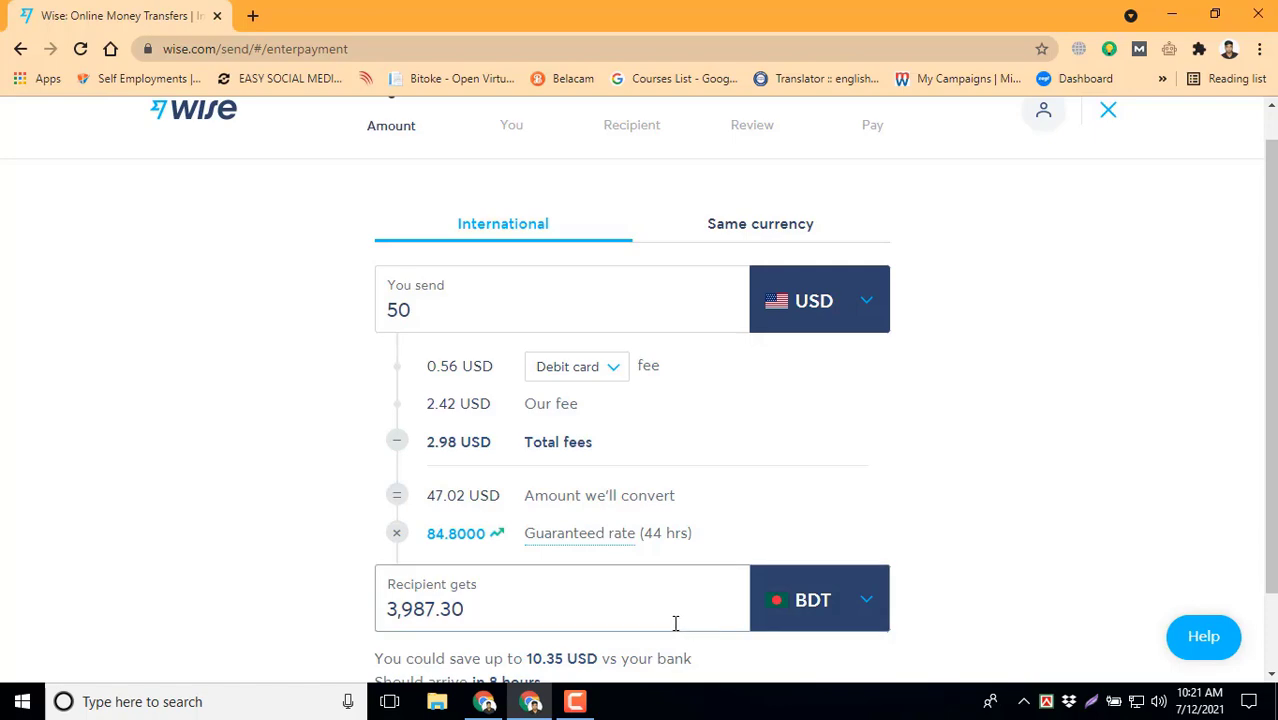
click(23, 705)
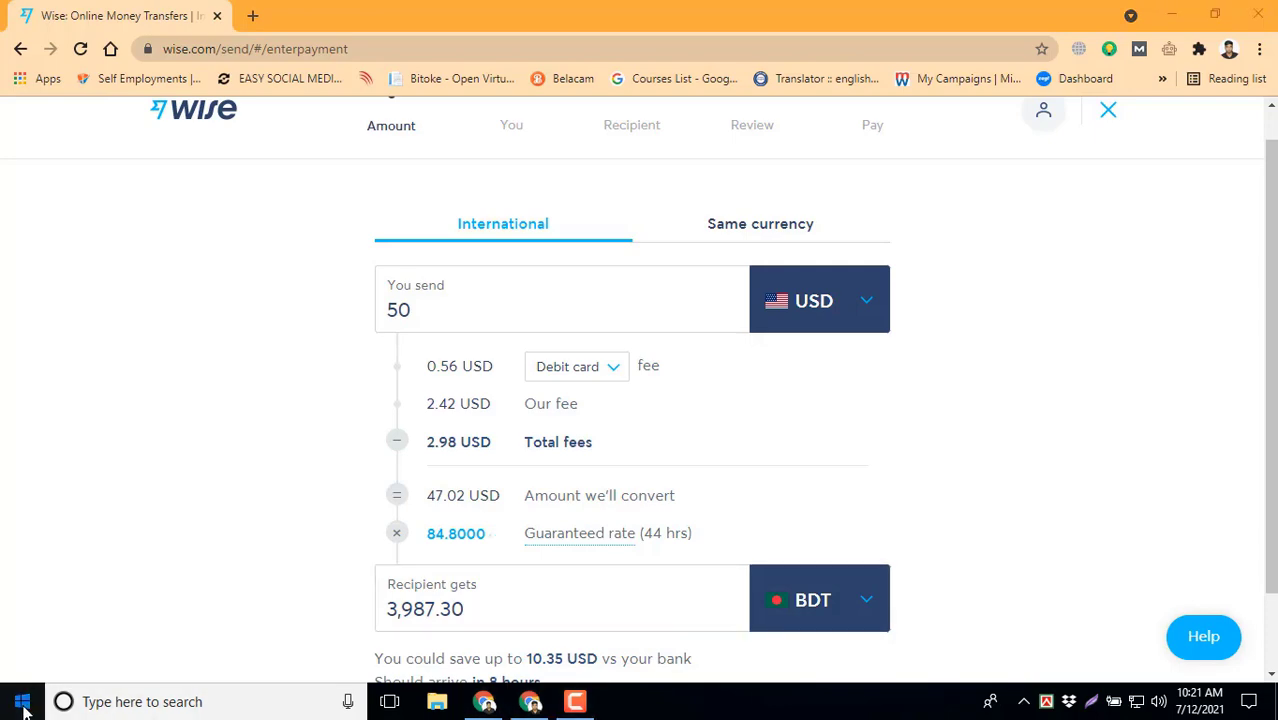
click(105, 625)
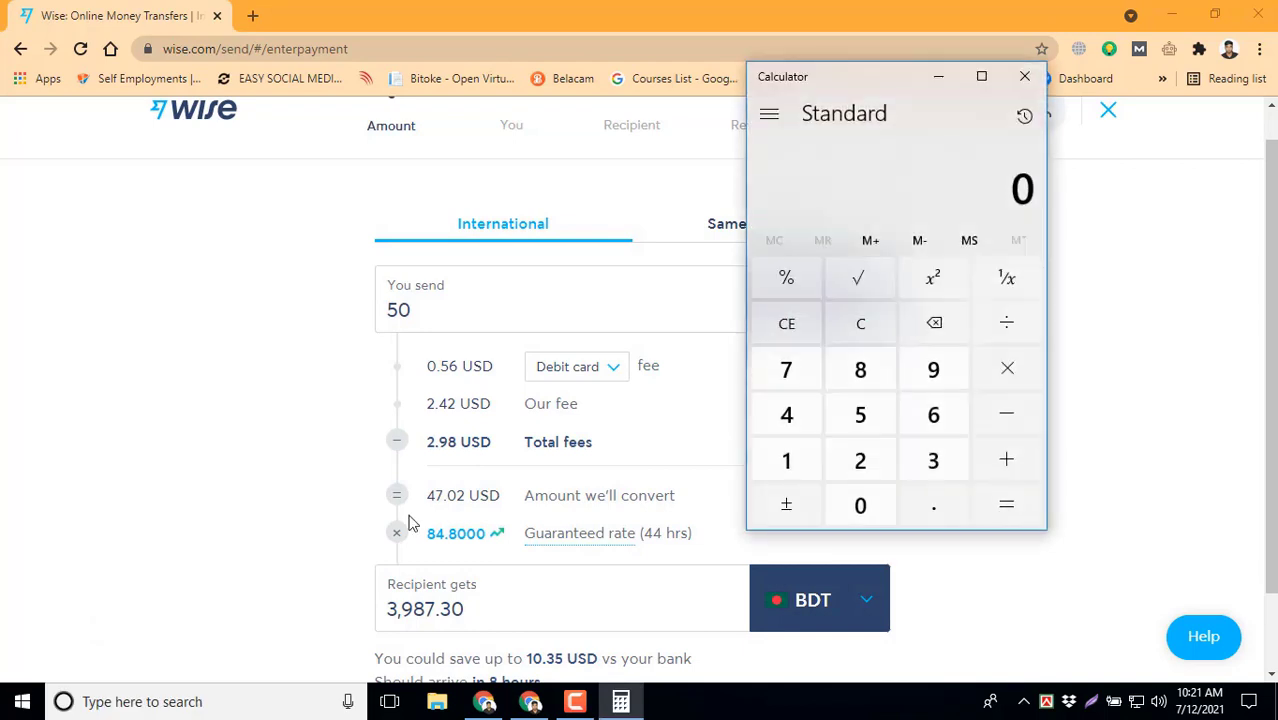
click(876, 385)
click(933, 462)
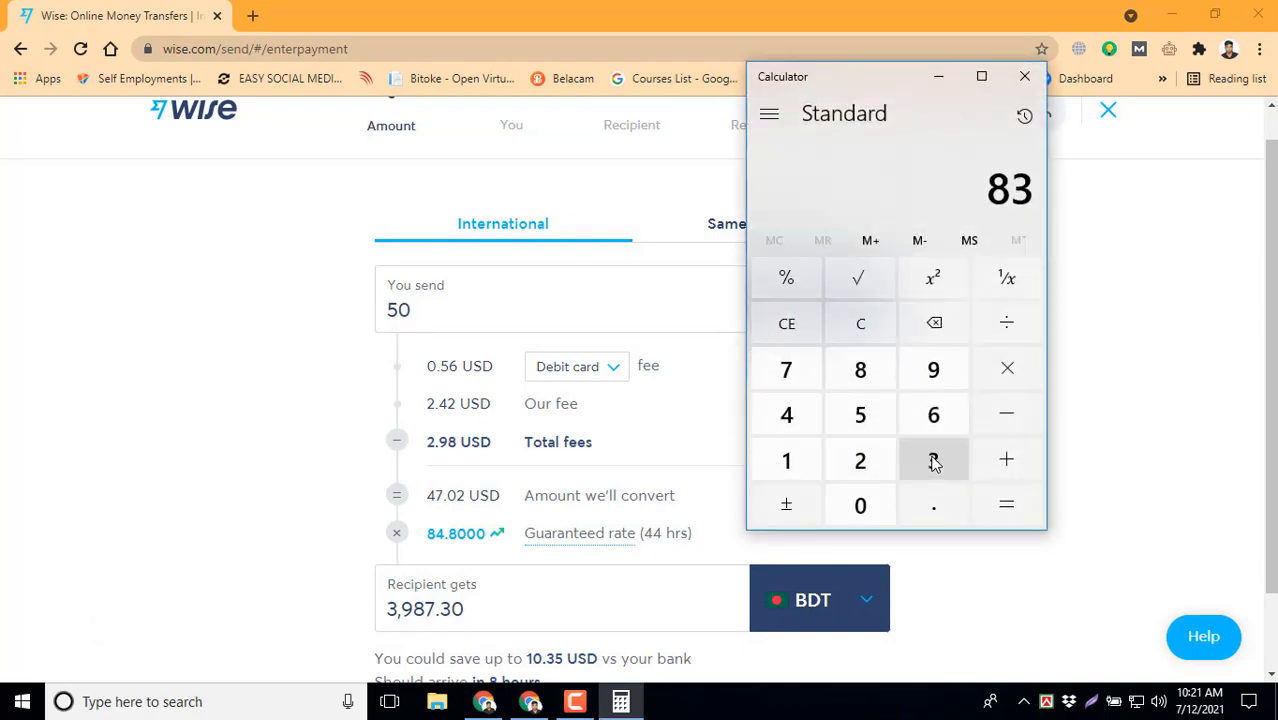
click(1018, 380)
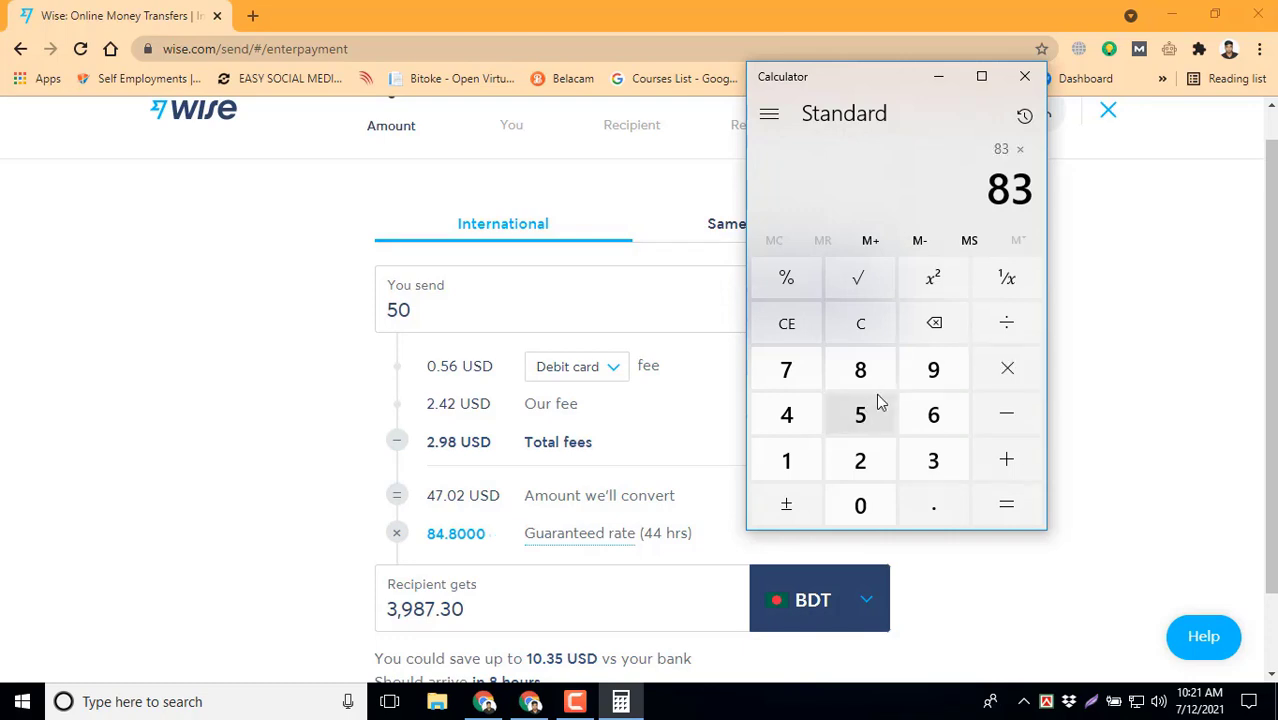
click(870, 418)
click(860, 512)
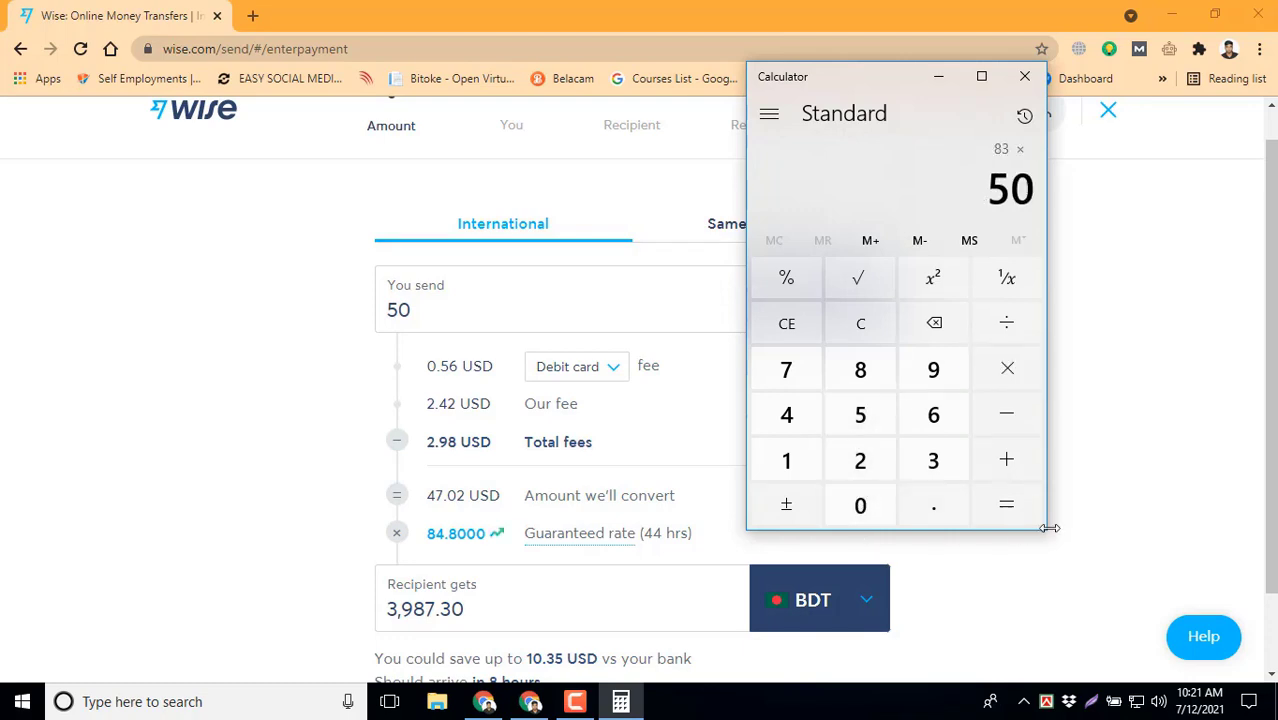
click(1023, 514)
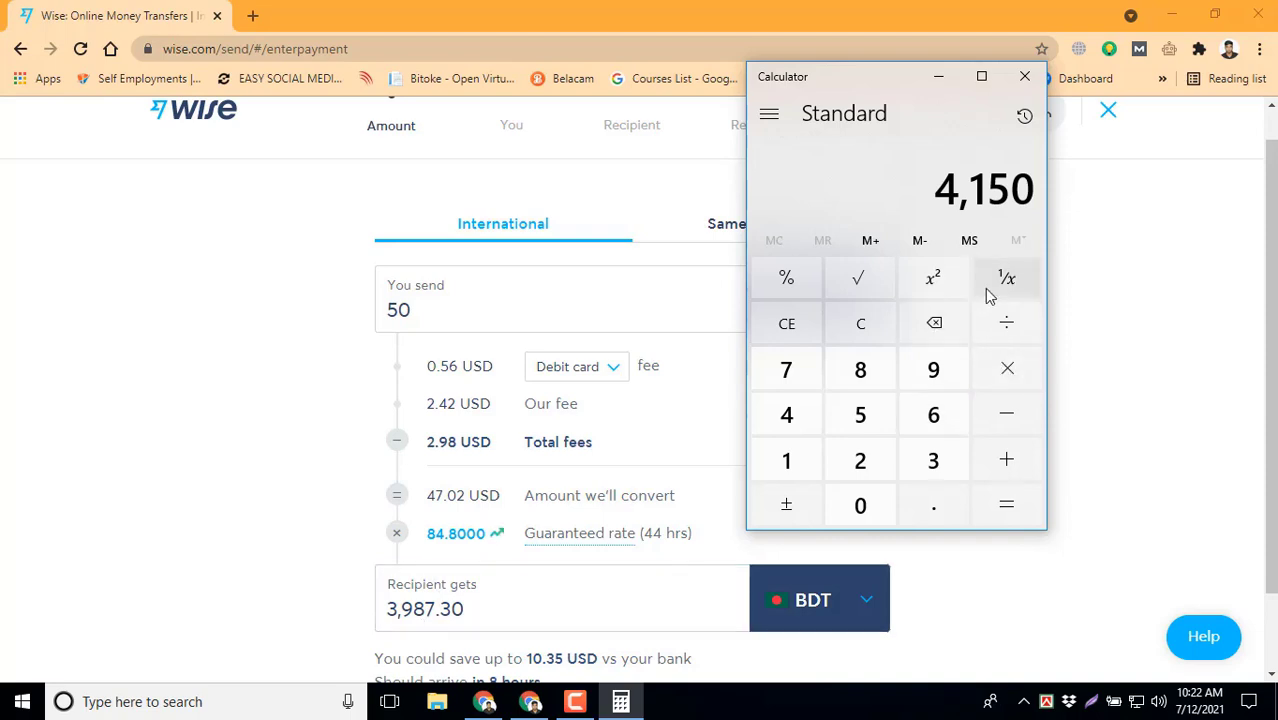
click(1024, 76)
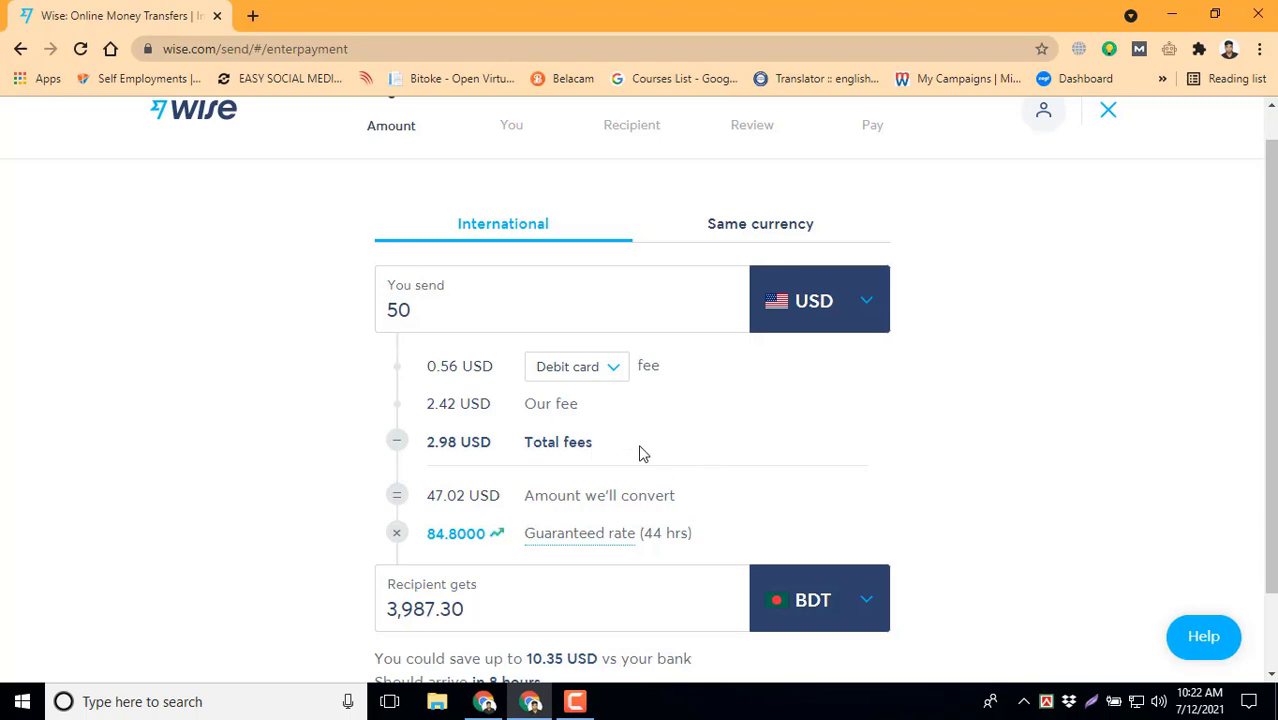
Continue from the 50 USD to BDT quote to recipient selection.
scroll(838, 498, down, 1)
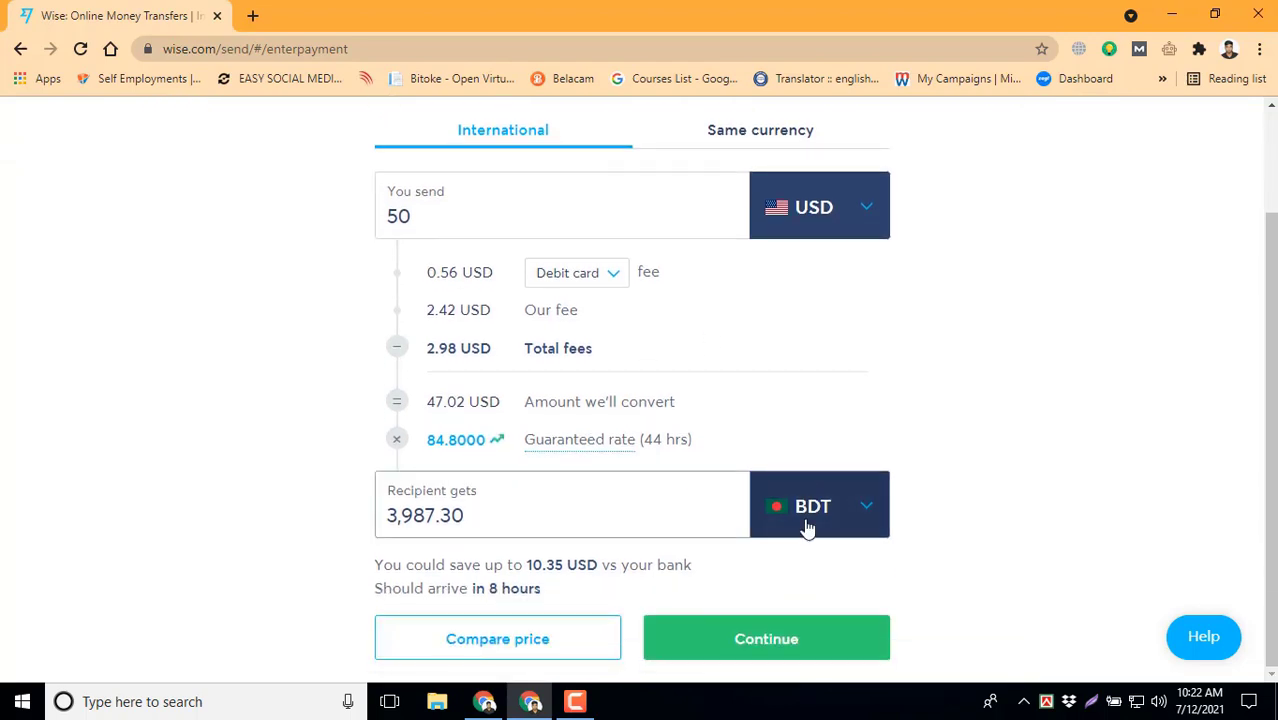
scroll(818, 620, up, 1)
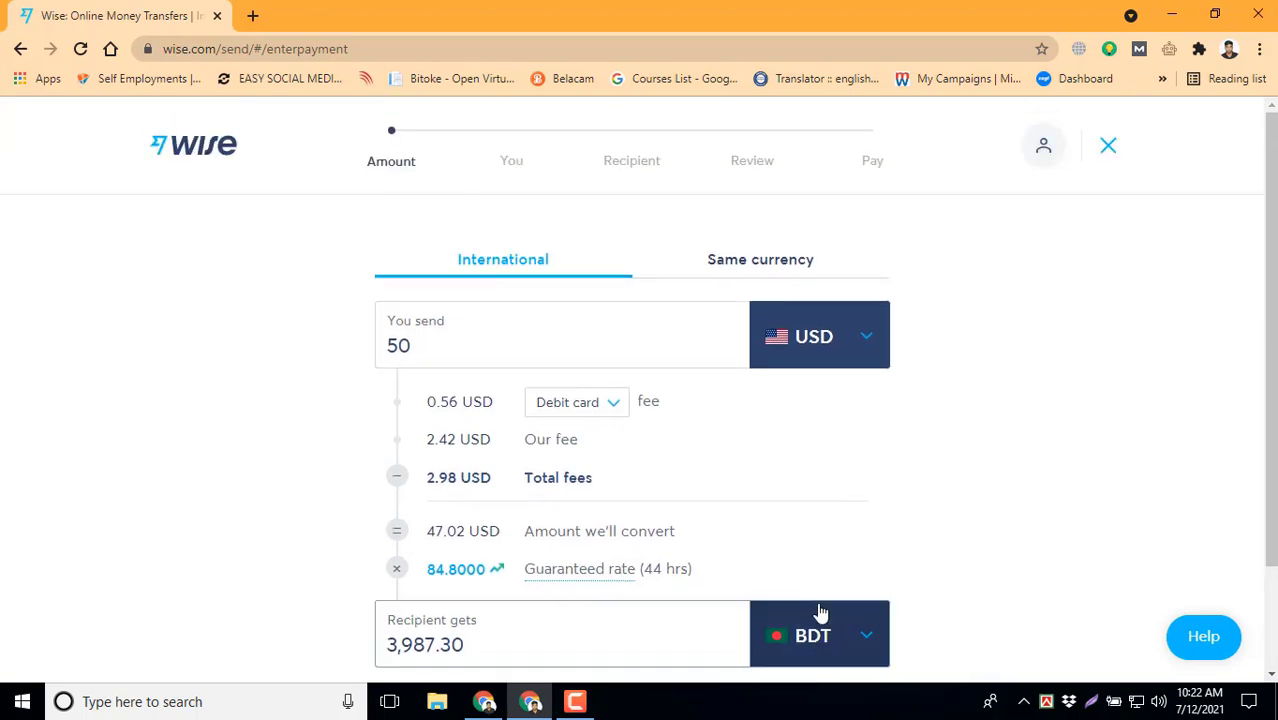
scroll(853, 522, down, 2)
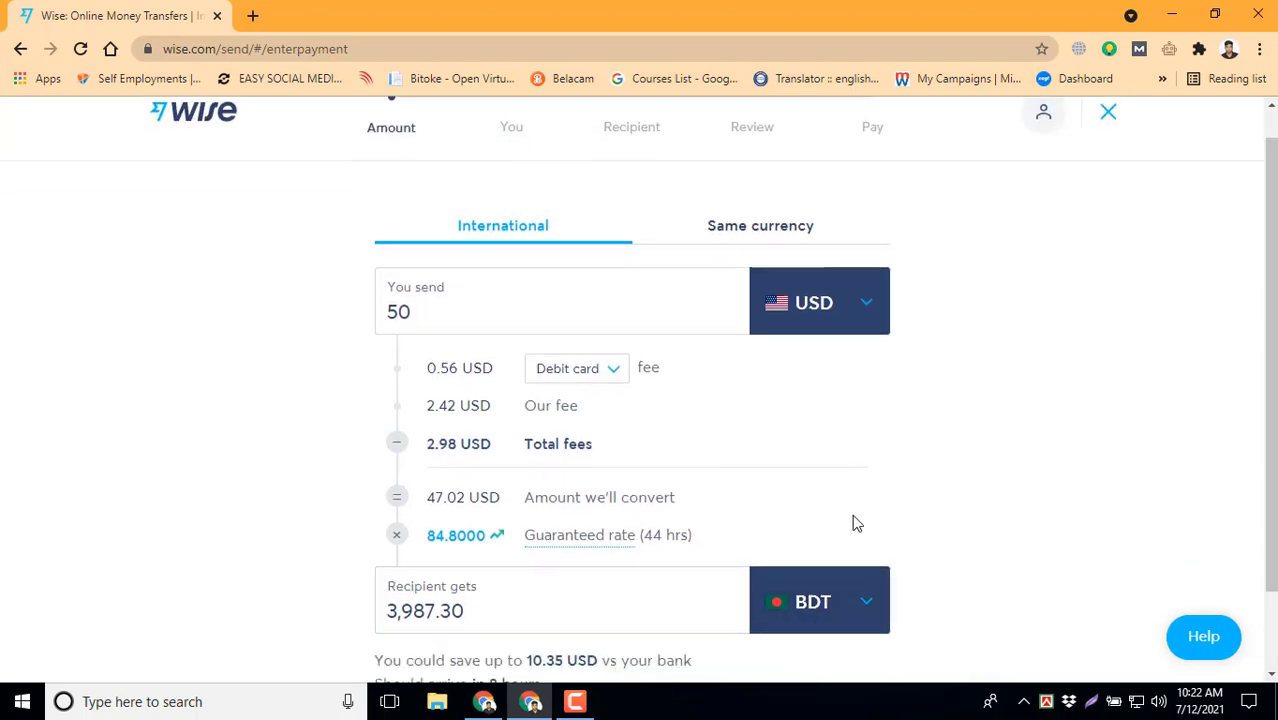
click(800, 640)
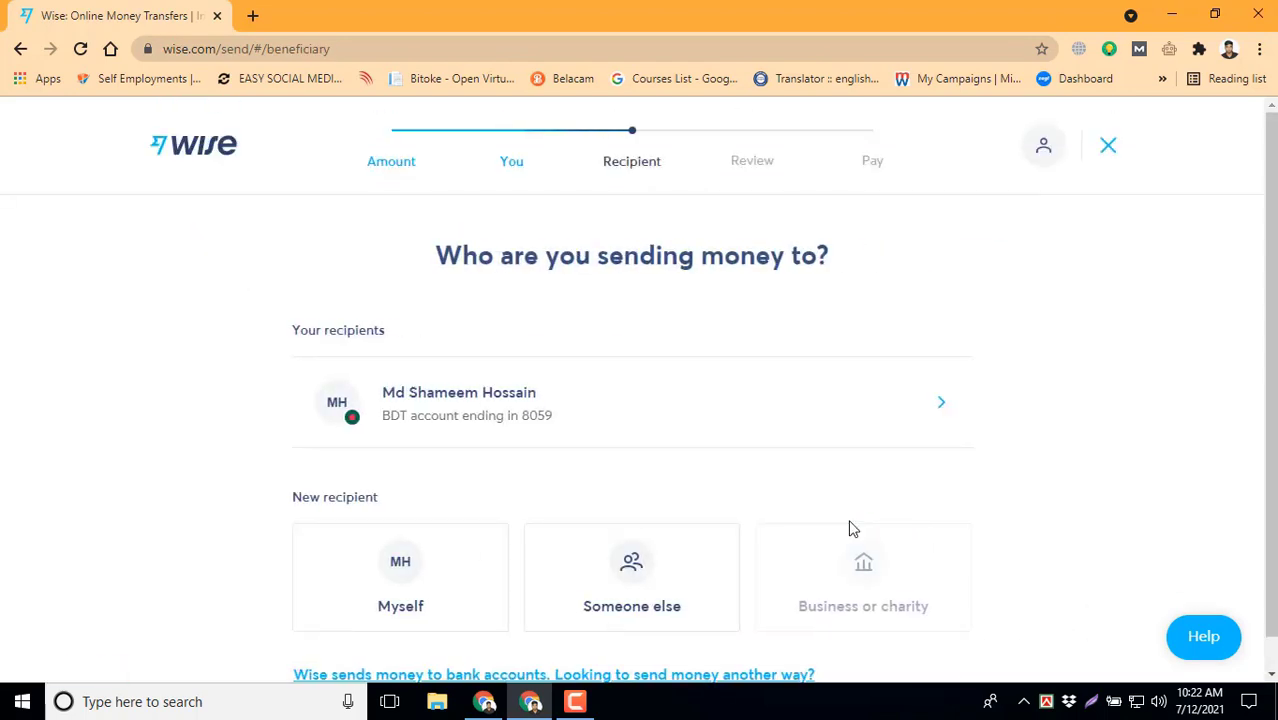
Choose the saved Dutch-Bangla BDT recipient and review the transfer arriving in 9 hours.
scroll(850, 525, down, 1)
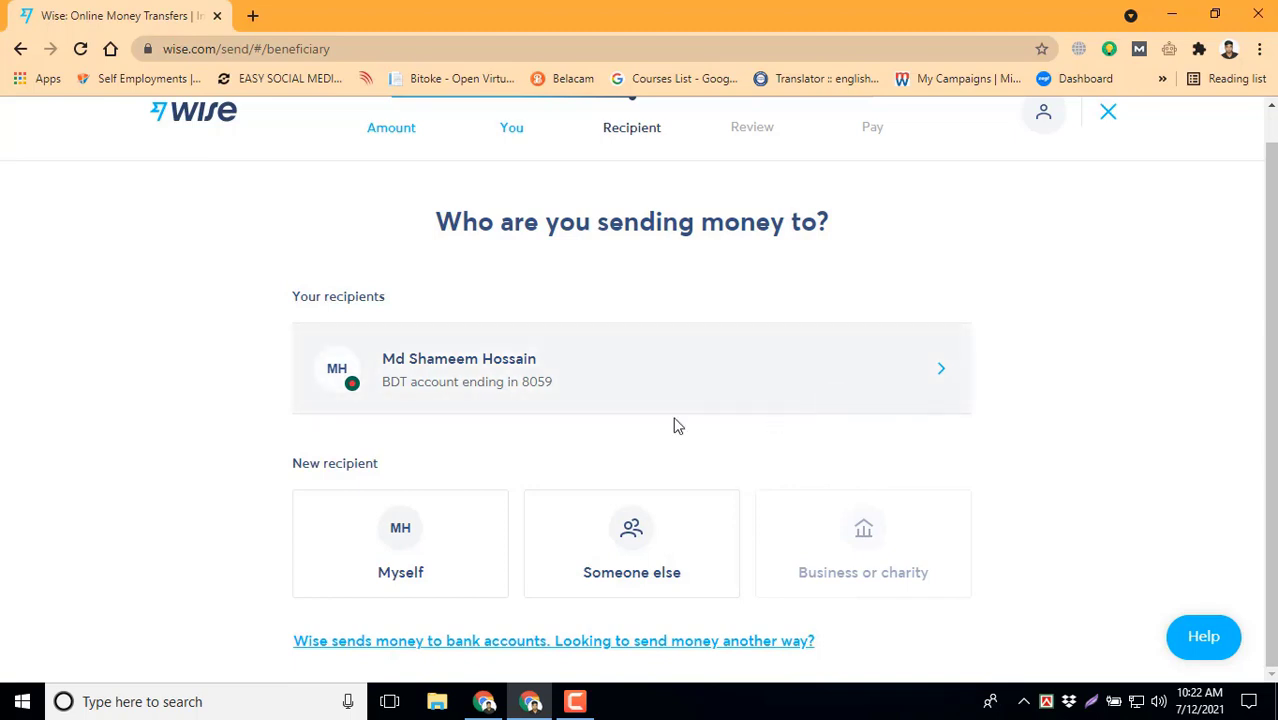
click(505, 375)
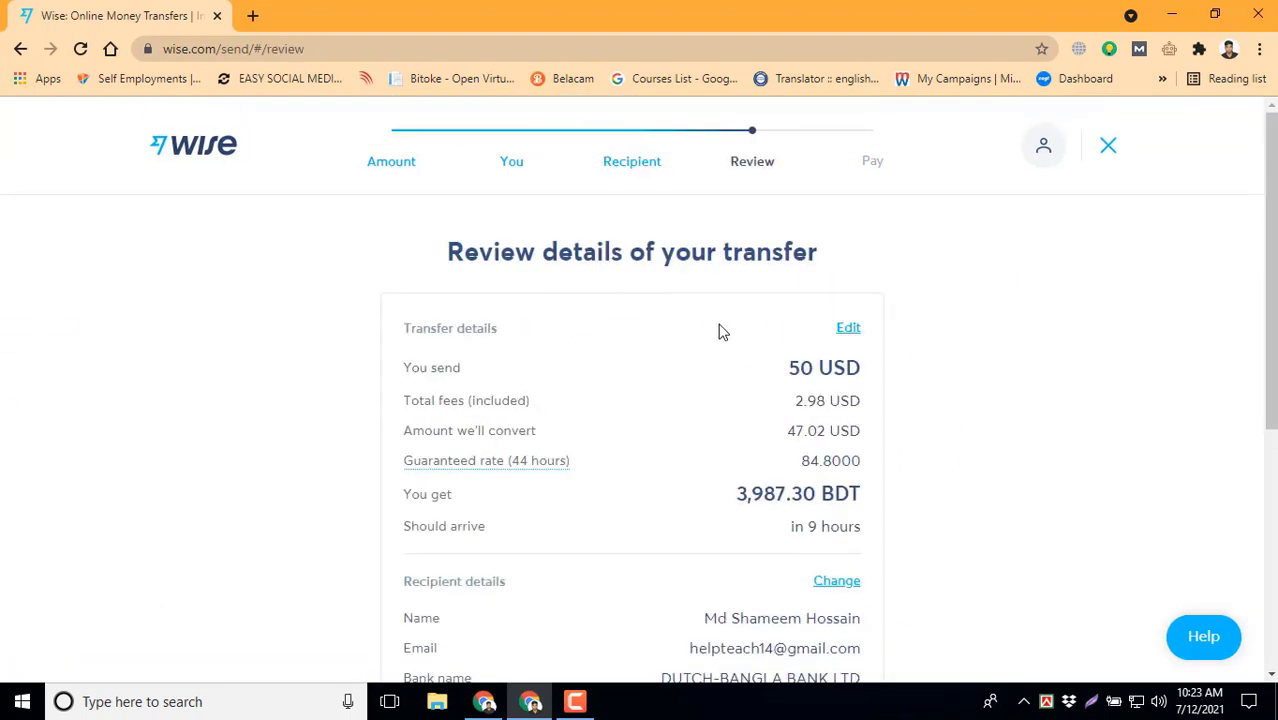
scroll(722, 332, down, 3)
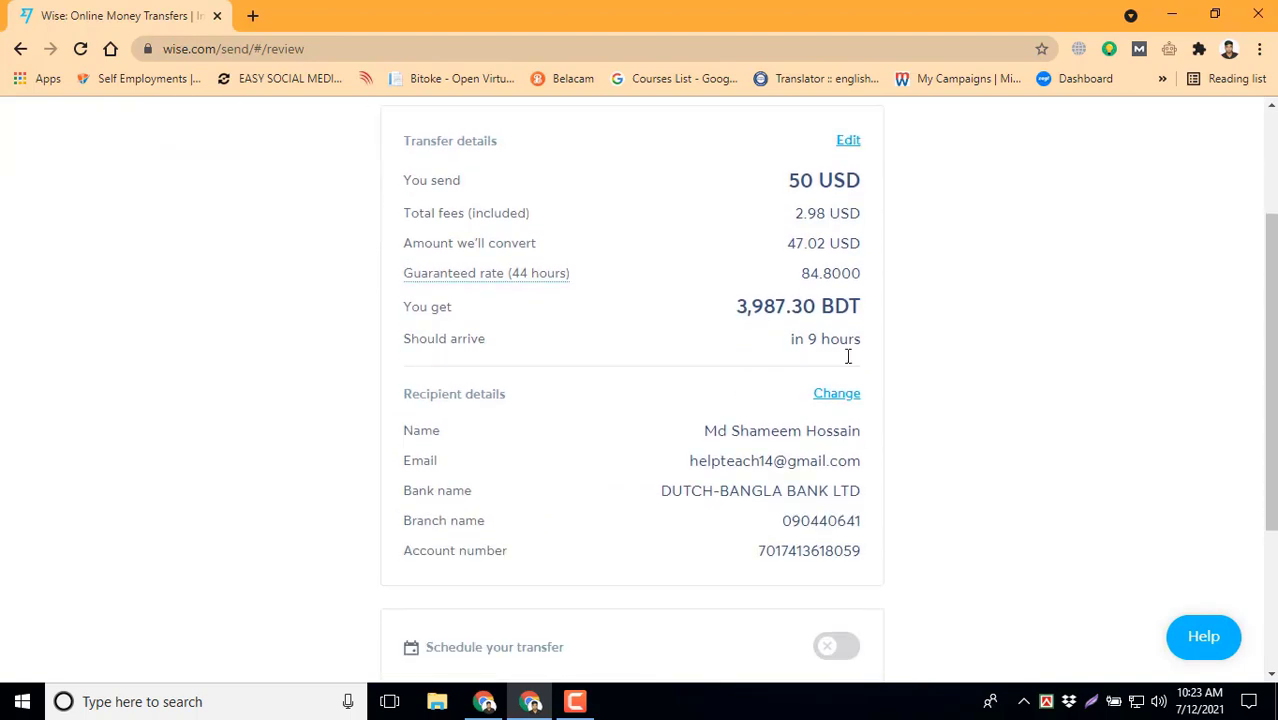
scroll(830, 405, down, 3)
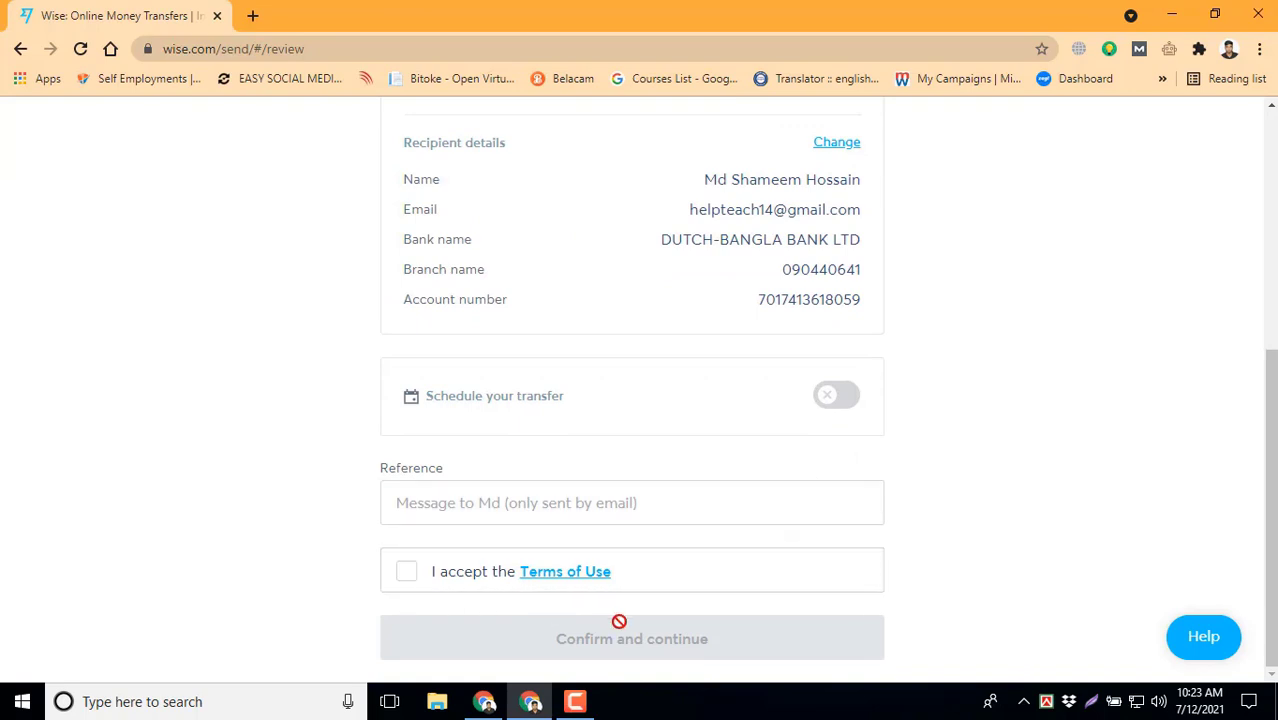
scroll(1052, 640, up, 5)
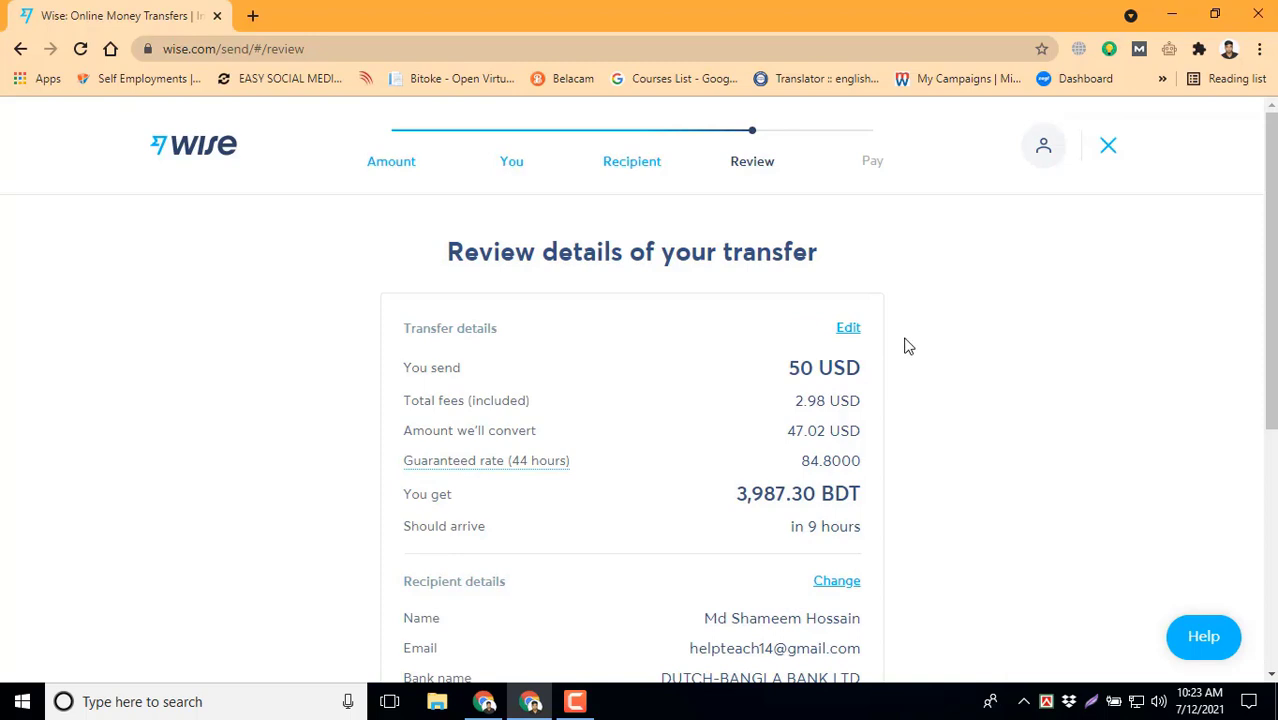
Exit the transfer review and return to the Home page with a 0 USD balance.
click(1109, 150)
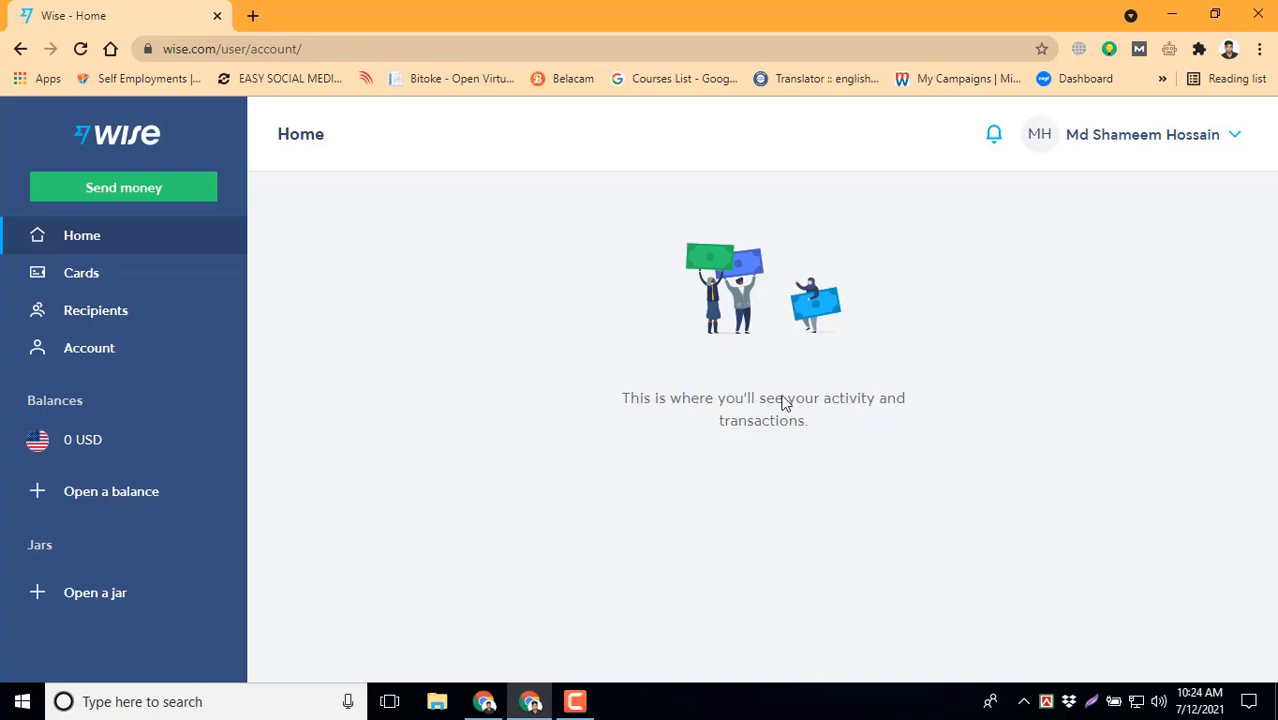
click(575, 701)
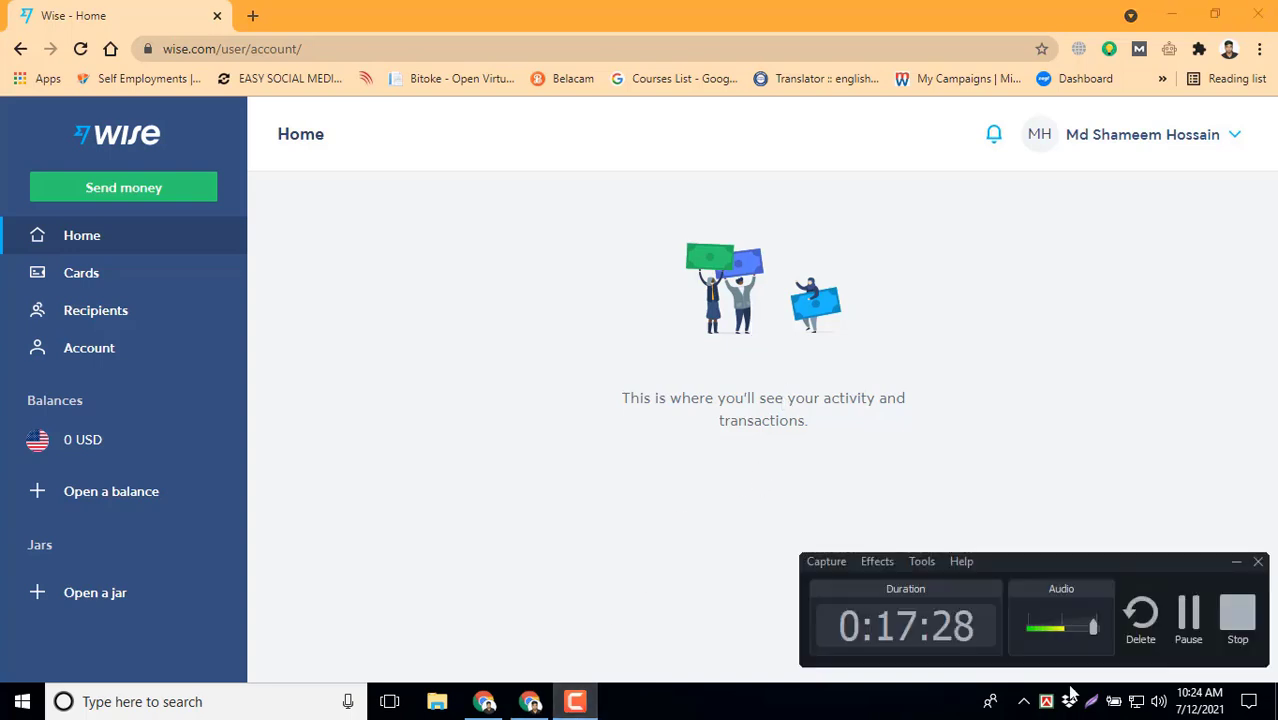